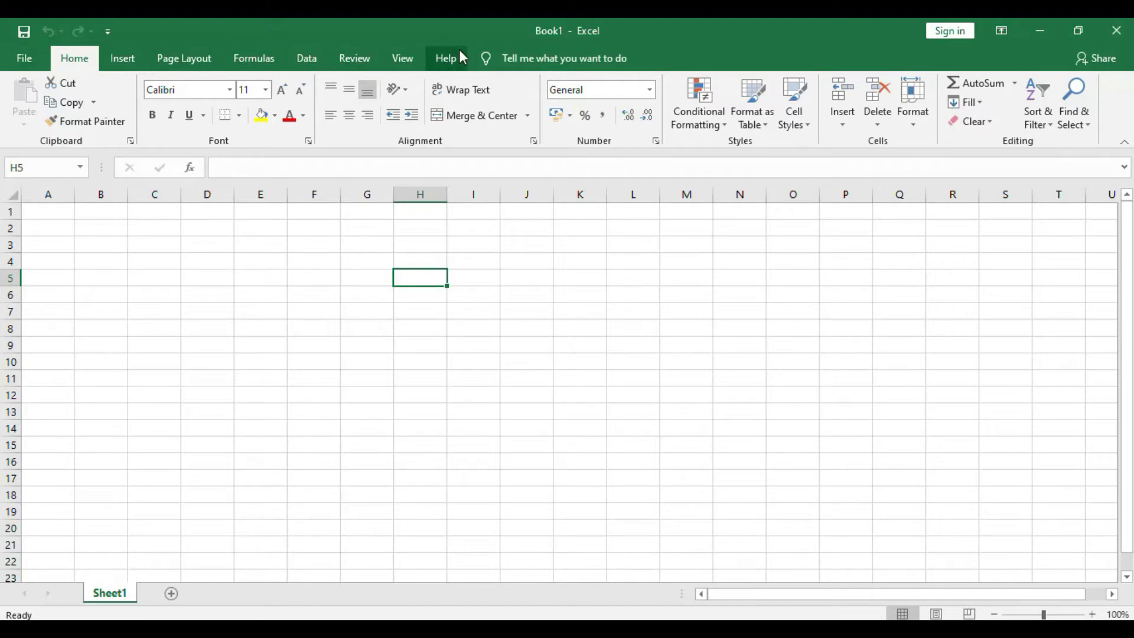
left_click(34, 59)
key("Escape")
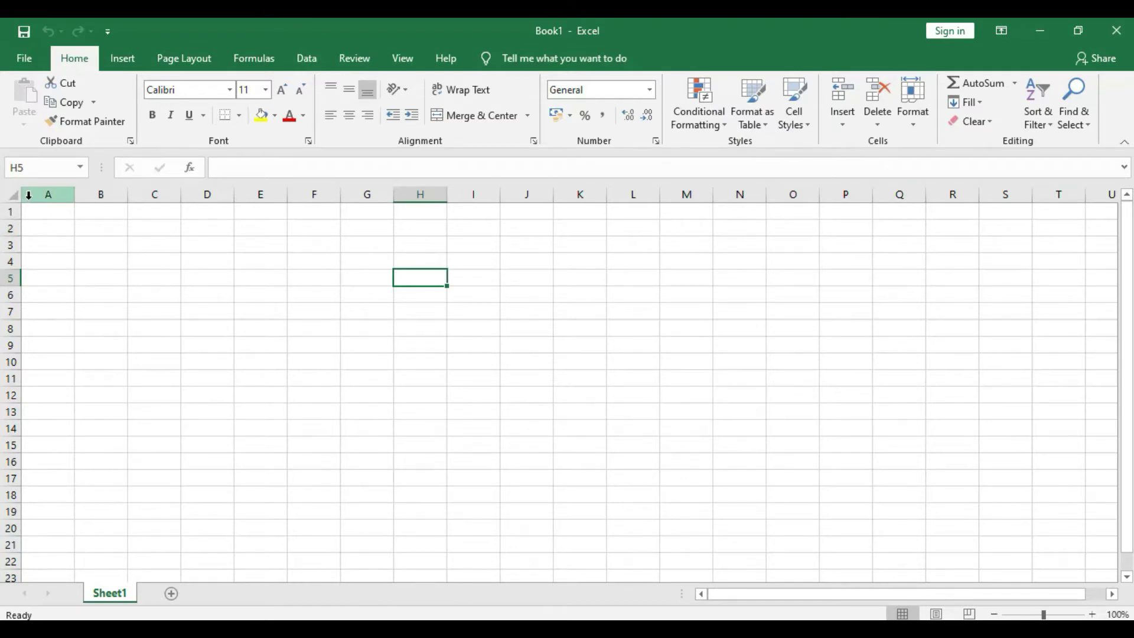
Select the entire columns A through G one after another
left_click_drag(29, 195, 36, 197)
left_click(95, 192)
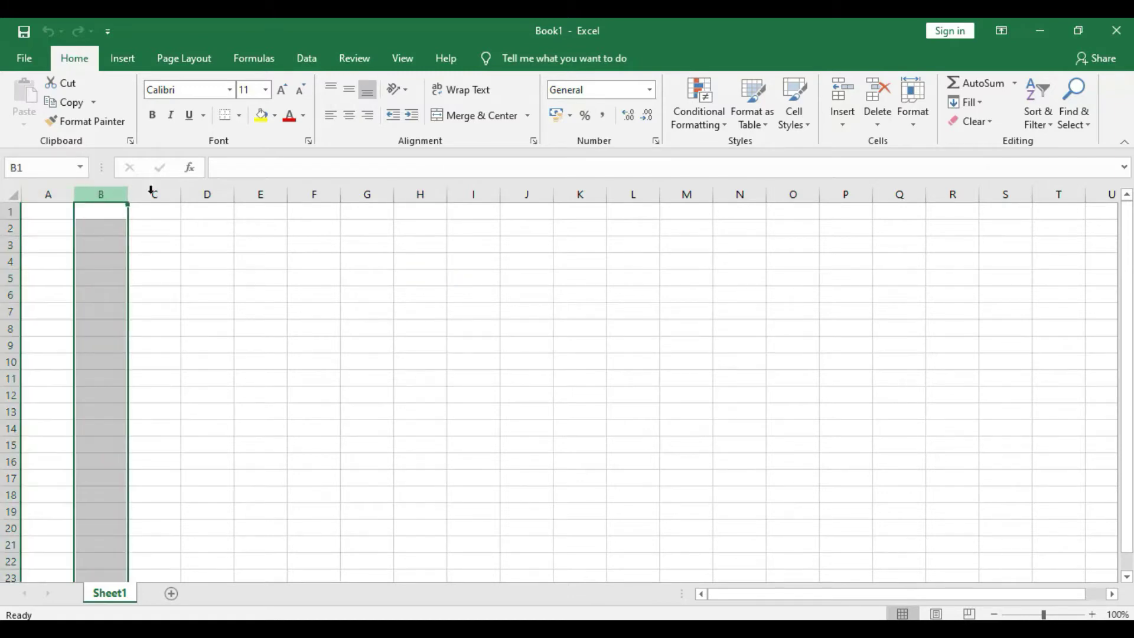
left_click(161, 193)
left_click(209, 194)
left_click(260, 194)
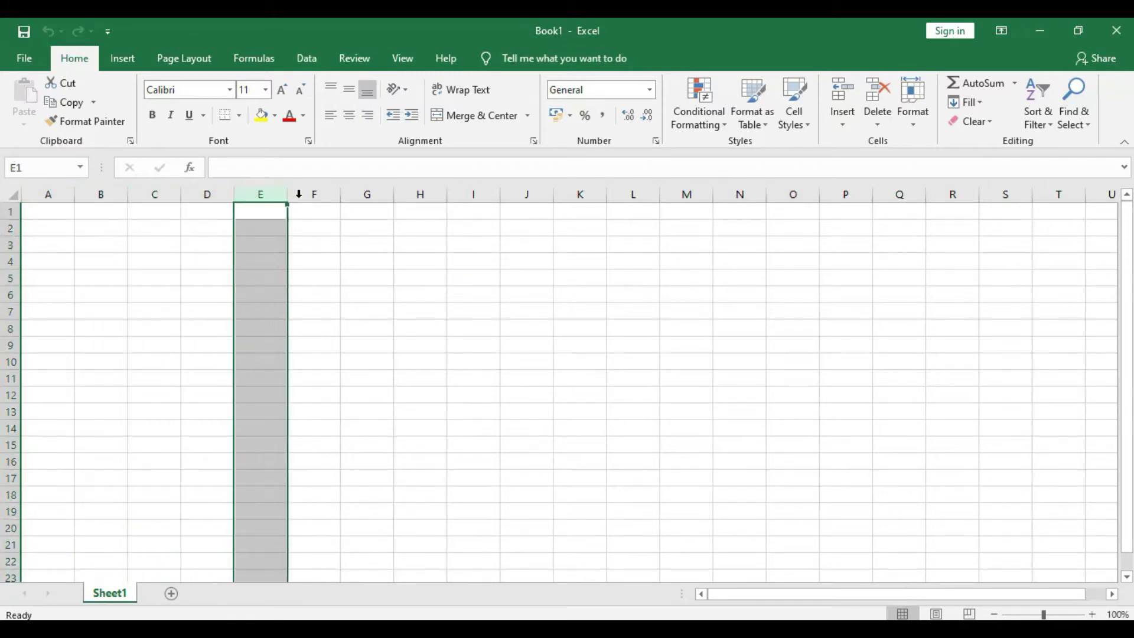
left_click(314, 194)
left_click(370, 194)
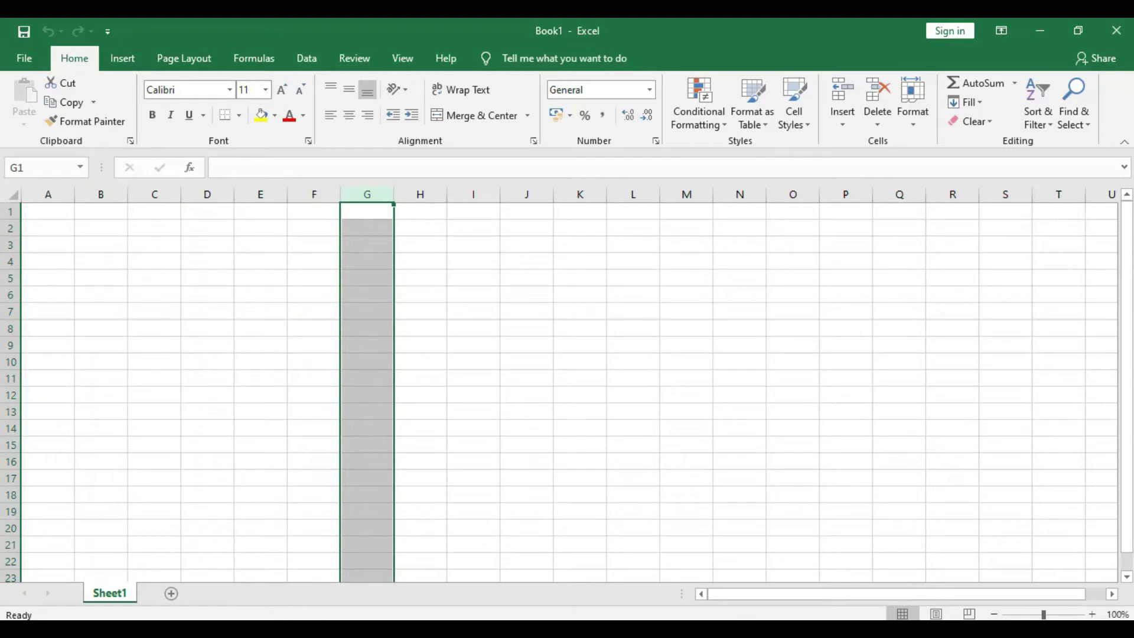
Select entire rows 3, 7 and 10 in turn, followed by the single cells A1 and E5
left_click_drag(6, 236, 13, 268)
left_click(8, 243)
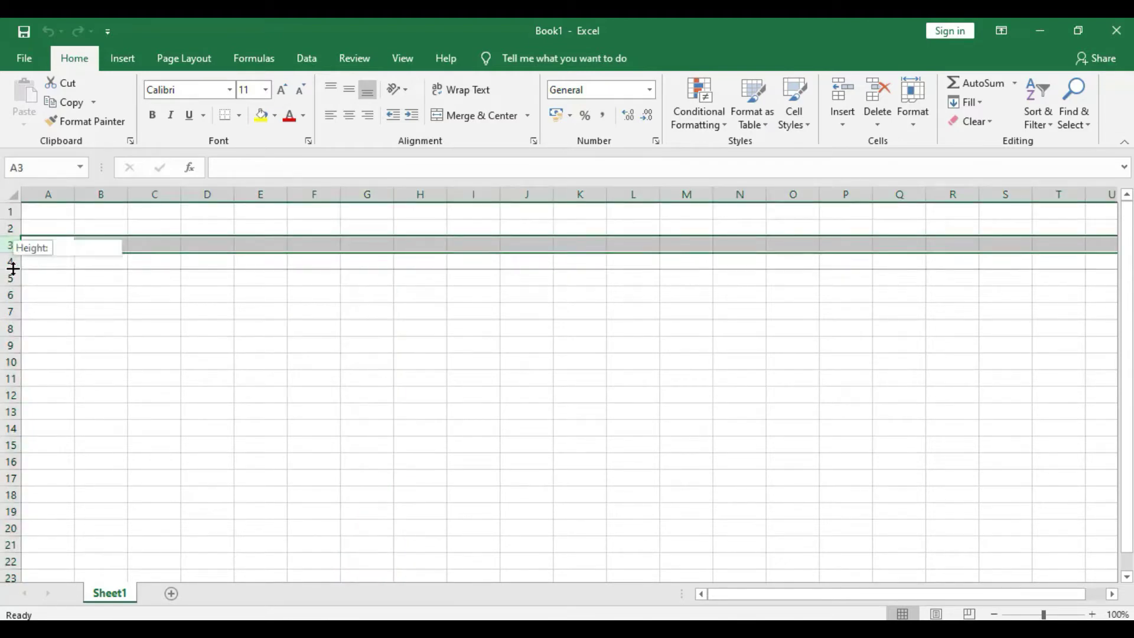
left_click(7, 312)
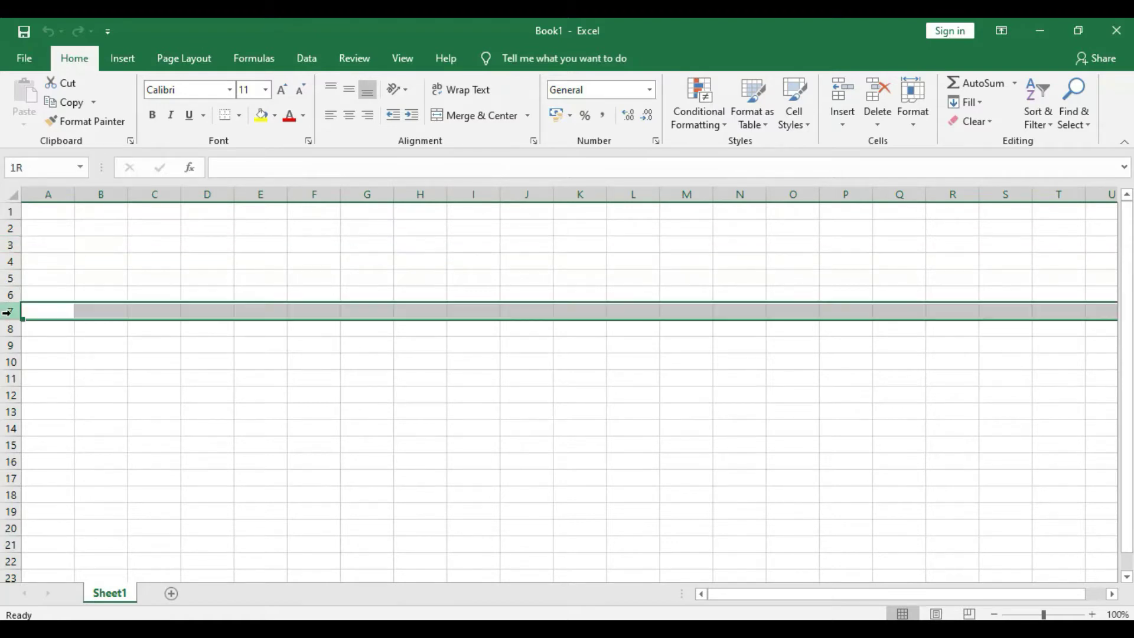
left_click(11, 362)
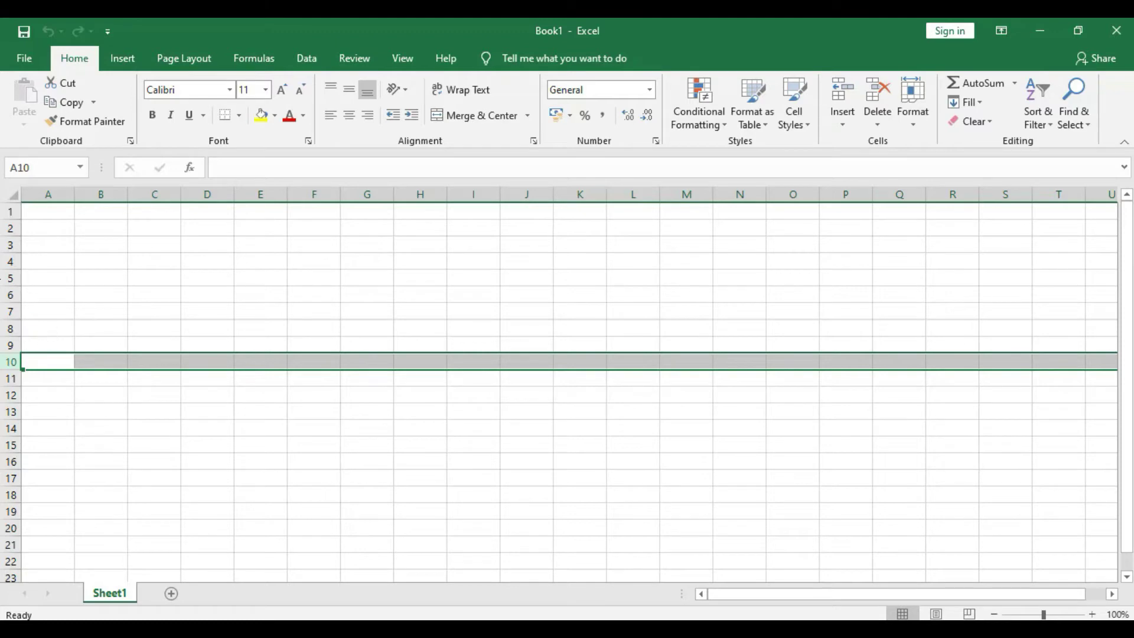
left_click(33, 213)
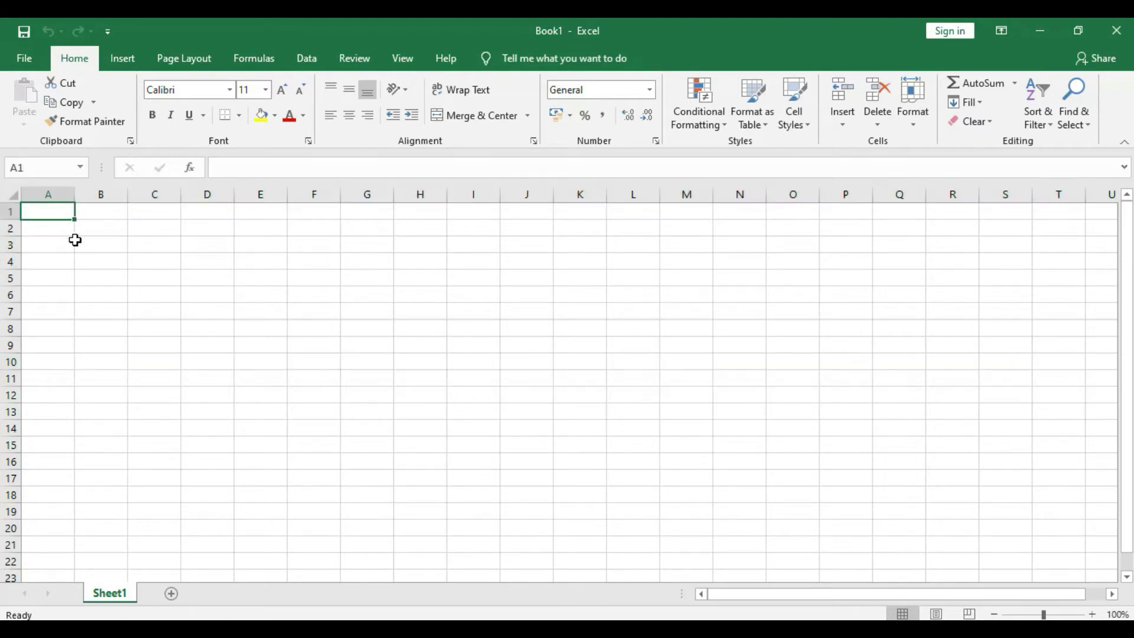
left_click(237, 277)
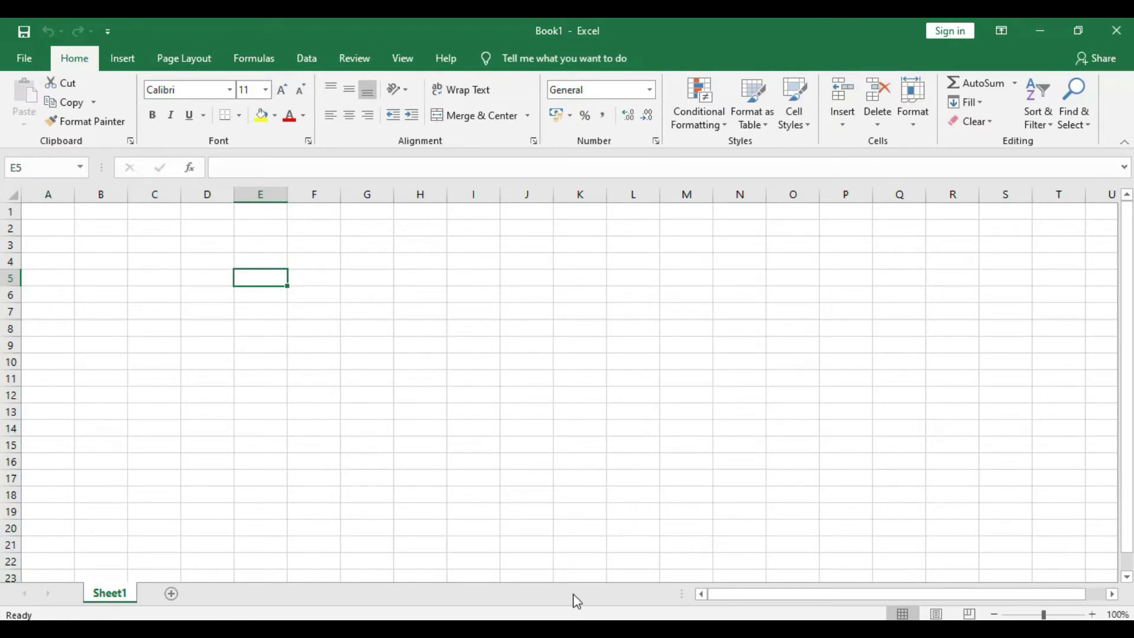
right_click(119, 600)
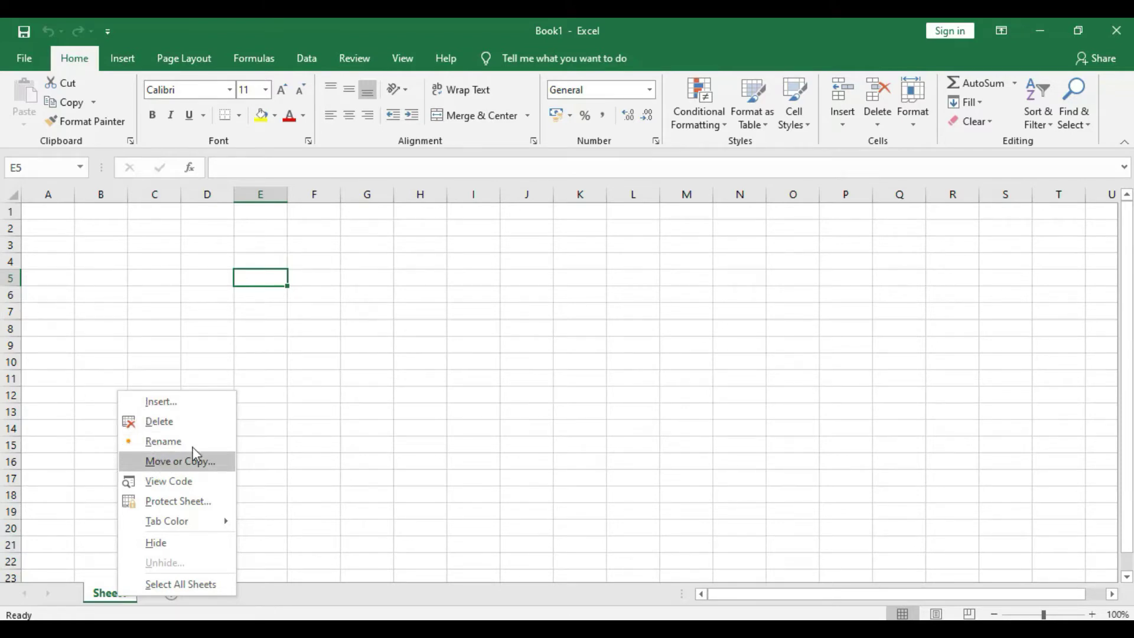
left_click(374, 390)
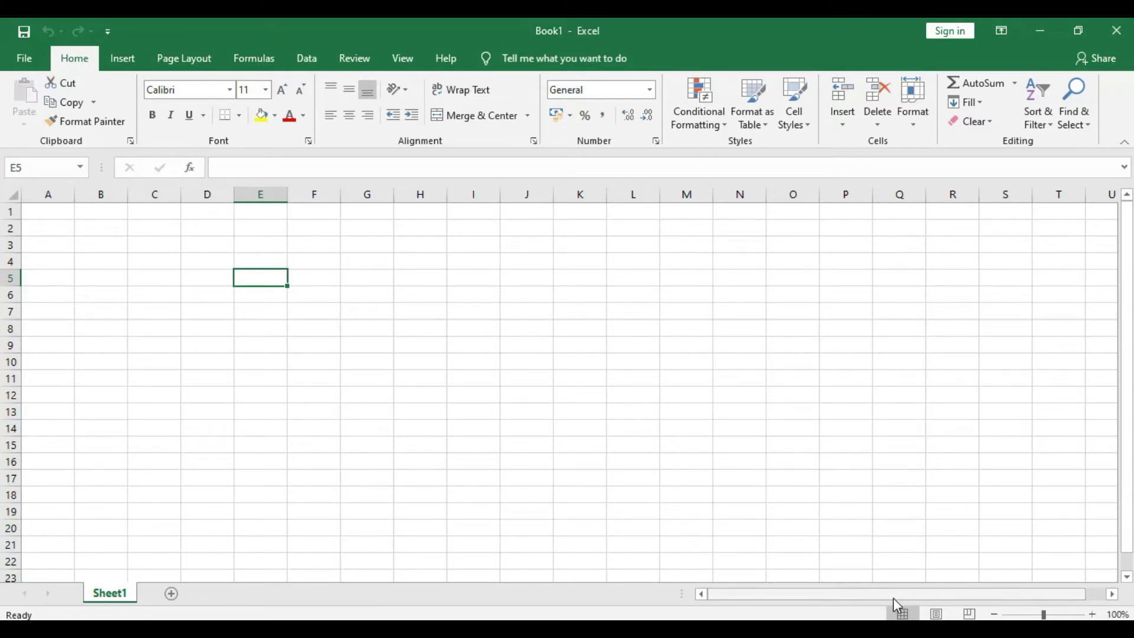
left_click_drag(939, 597, 806, 616)
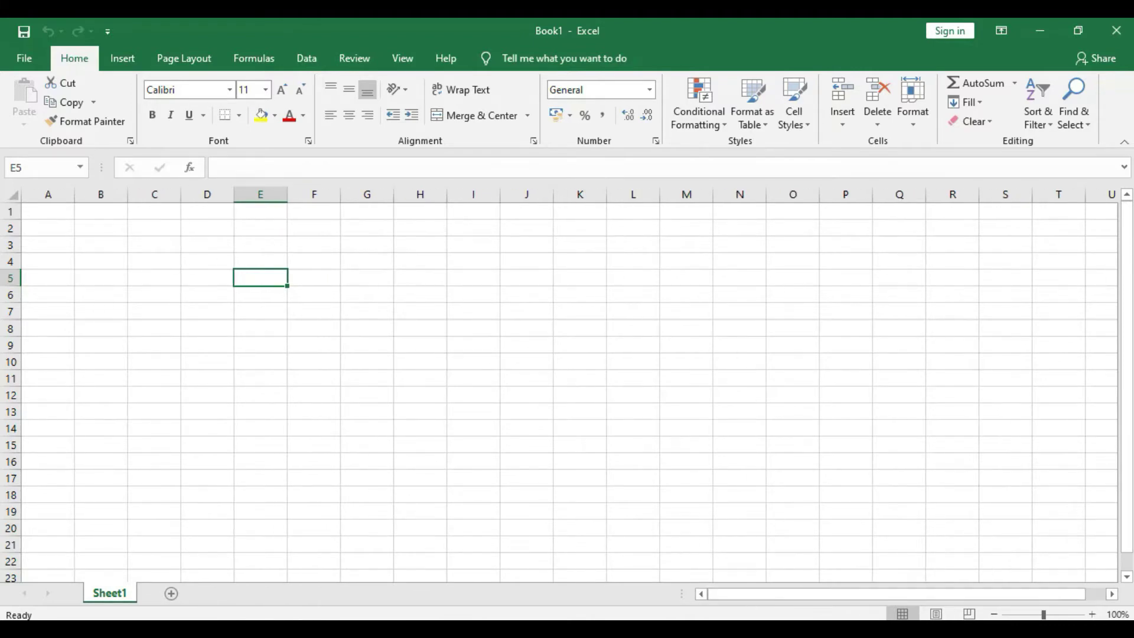
left_click_drag(1126, 433, 1132, 507)
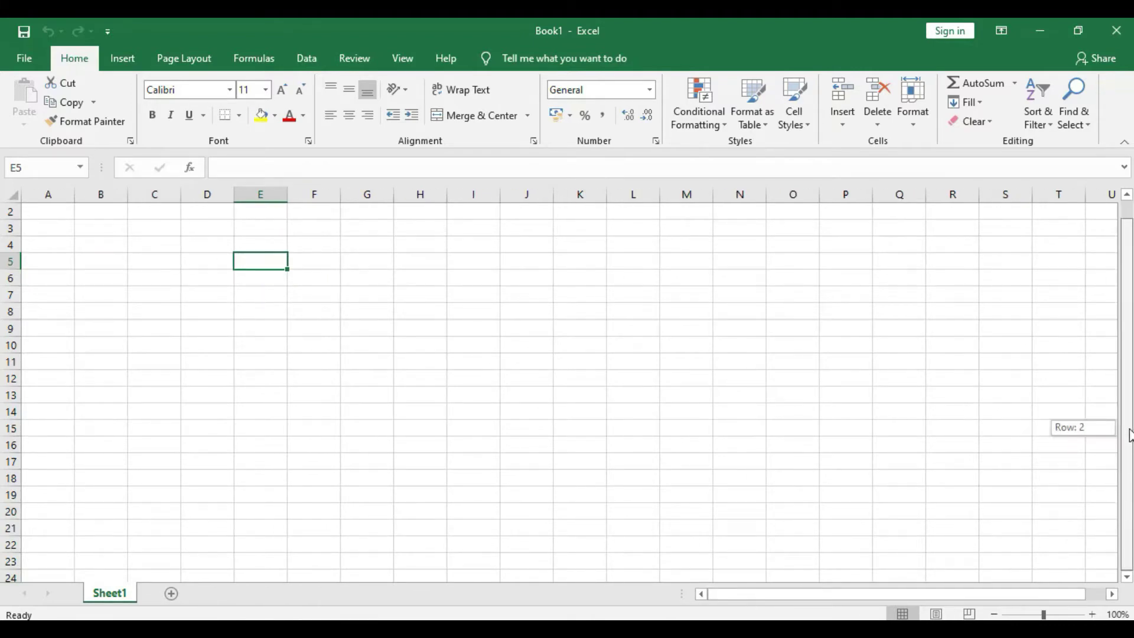
left_click_drag(1129, 435, 1117, 413)
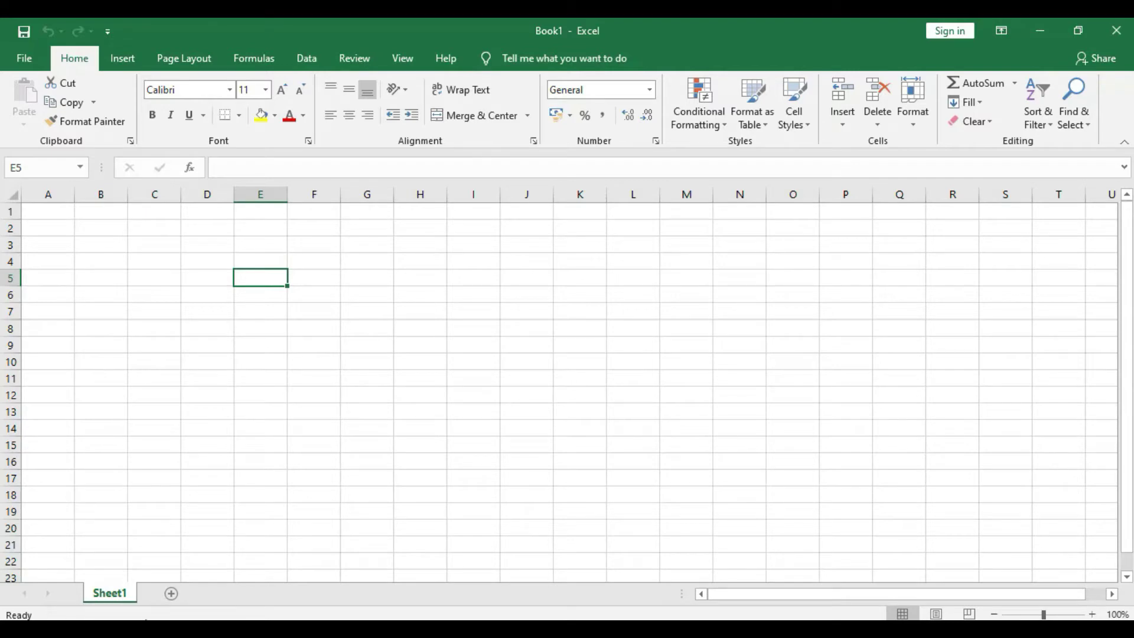
left_click(337, 380)
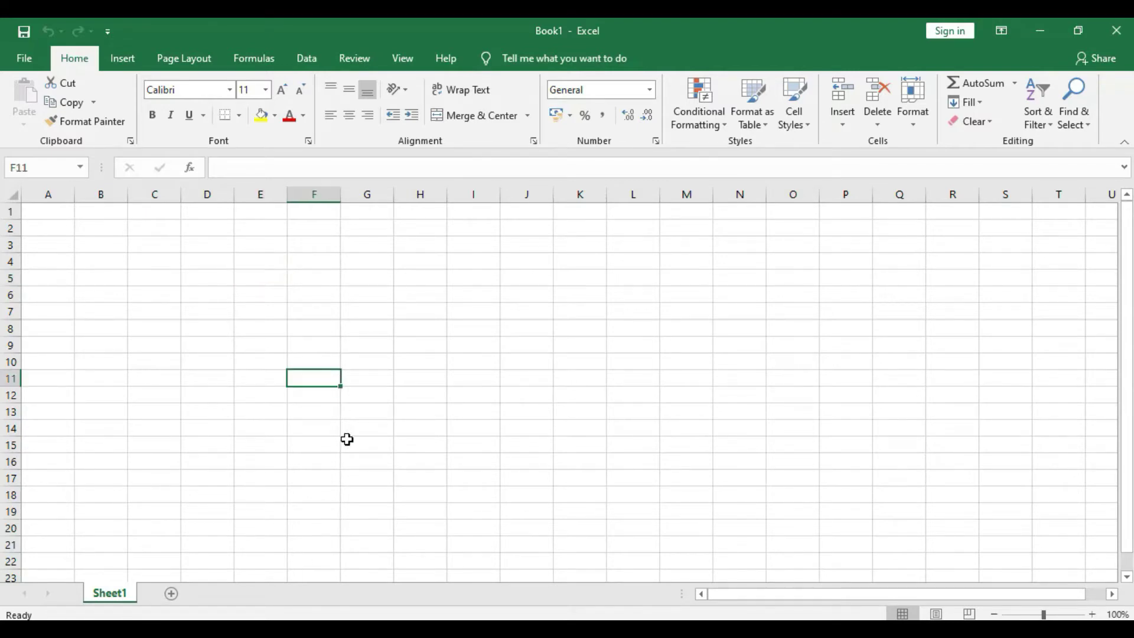
left_click(575, 424)
left_click(328, 435)
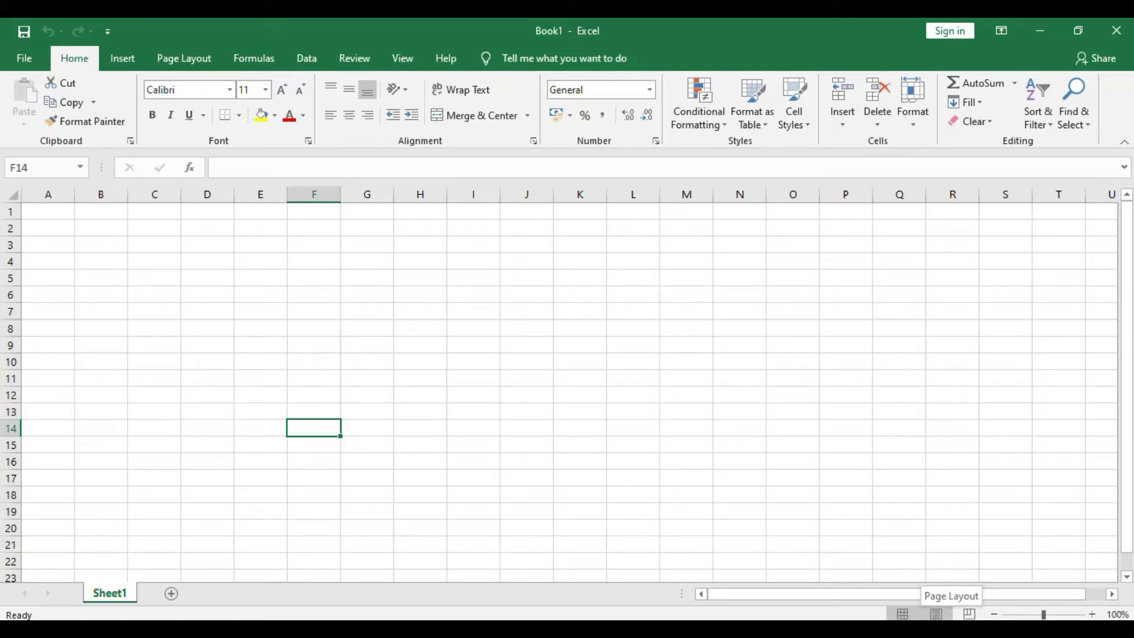
Preview the sheet in Page Layout view and return to Normal view
left_click(938, 616)
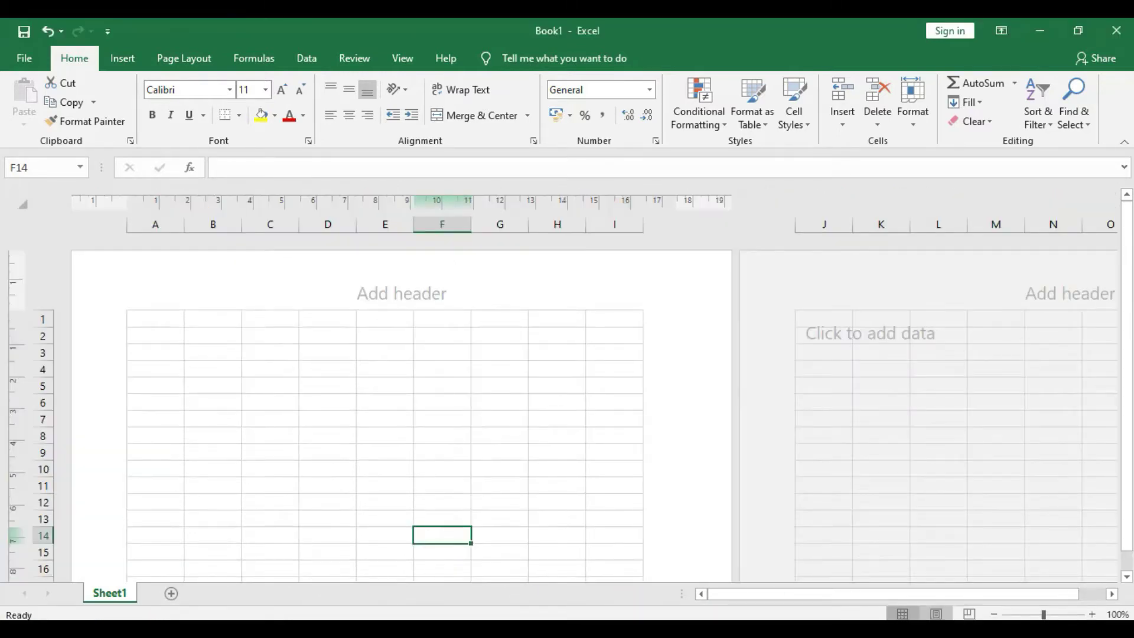
left_click(903, 614)
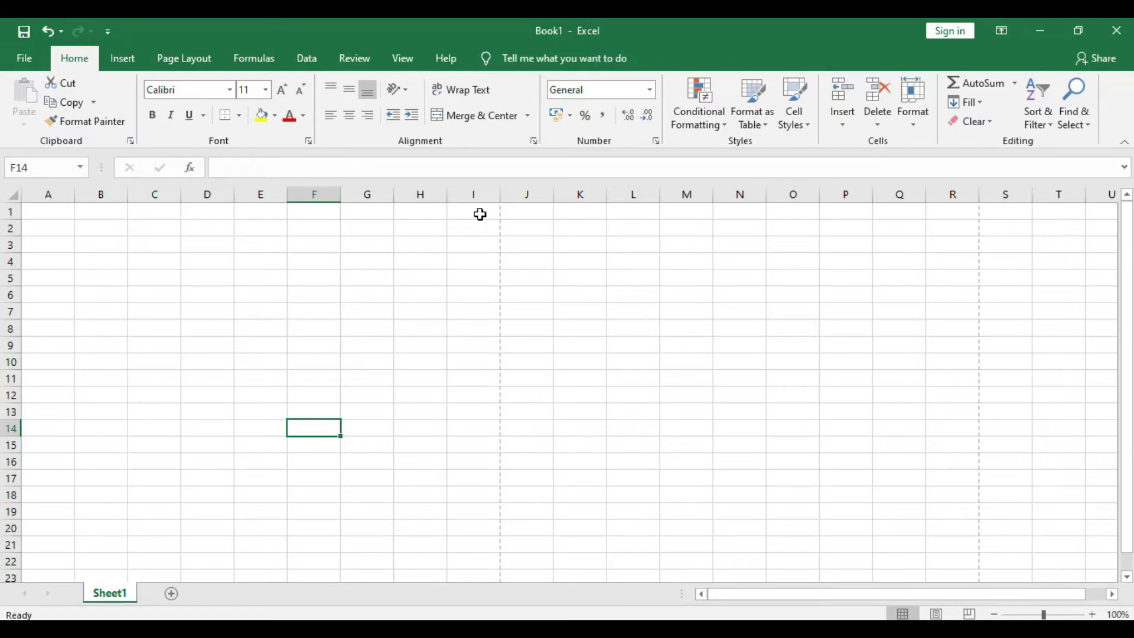
left_click(754, 598)
left_click_drag(1128, 556, 1130, 570)
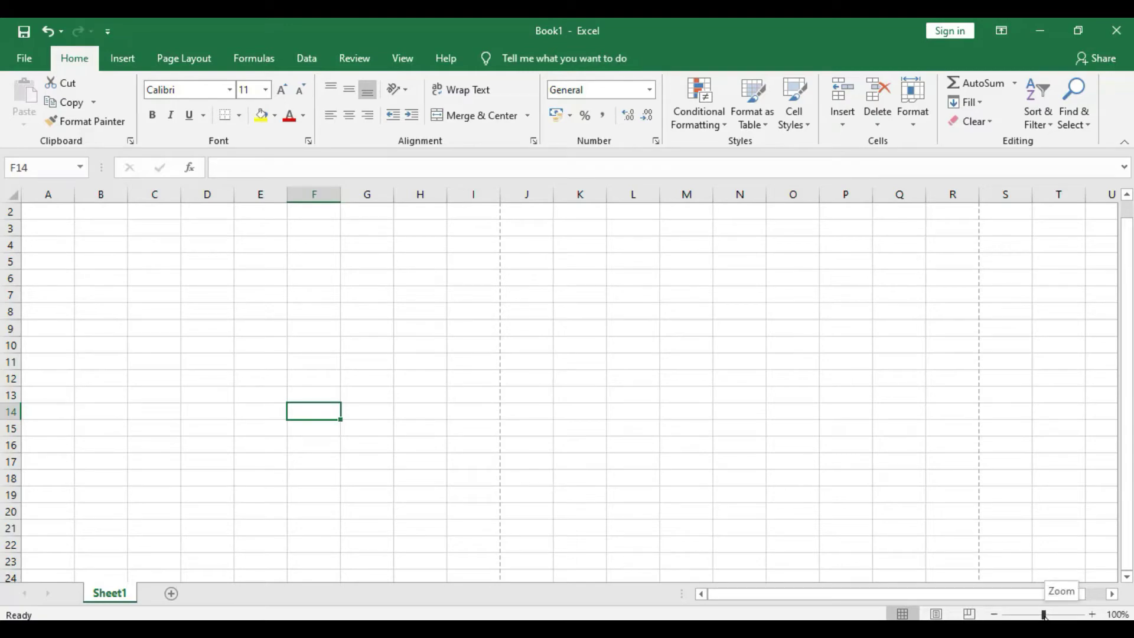
mouse_move(1043, 614)
left_mouse_down()
mouse_move(1058, 615)
mouse_move(1007, 614)
mouse_move(1054, 614)
mouse_move(1026, 614)
mouse_move(1038, 615)
left_mouse_up()
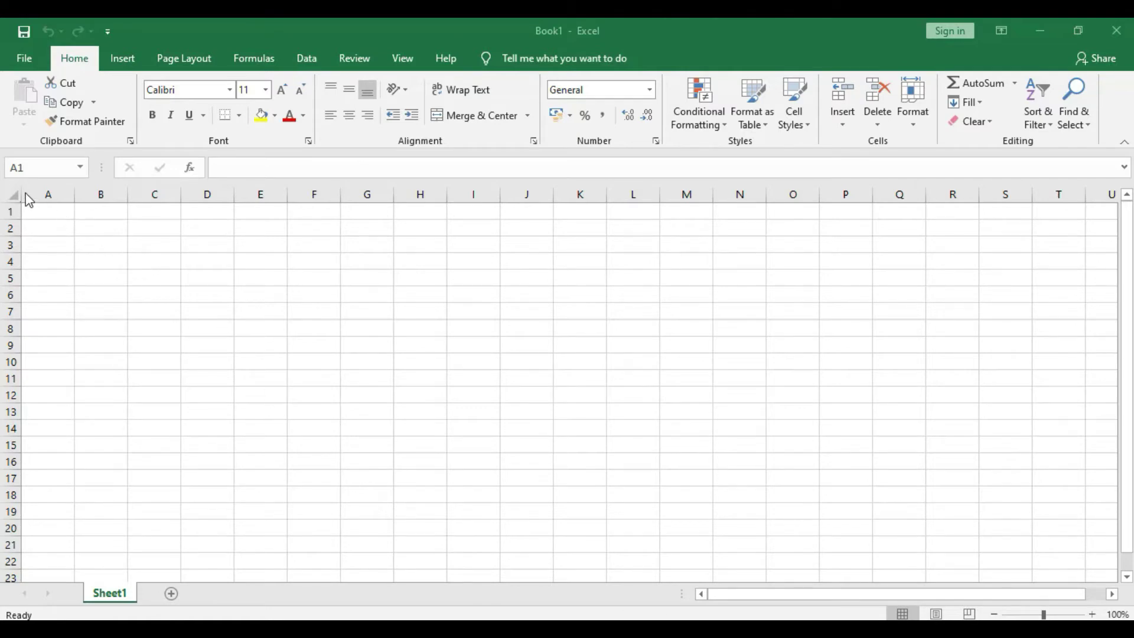
Enter the column headers S.no. in cell A1 and Name of student in cell B1
left_click(47, 213)
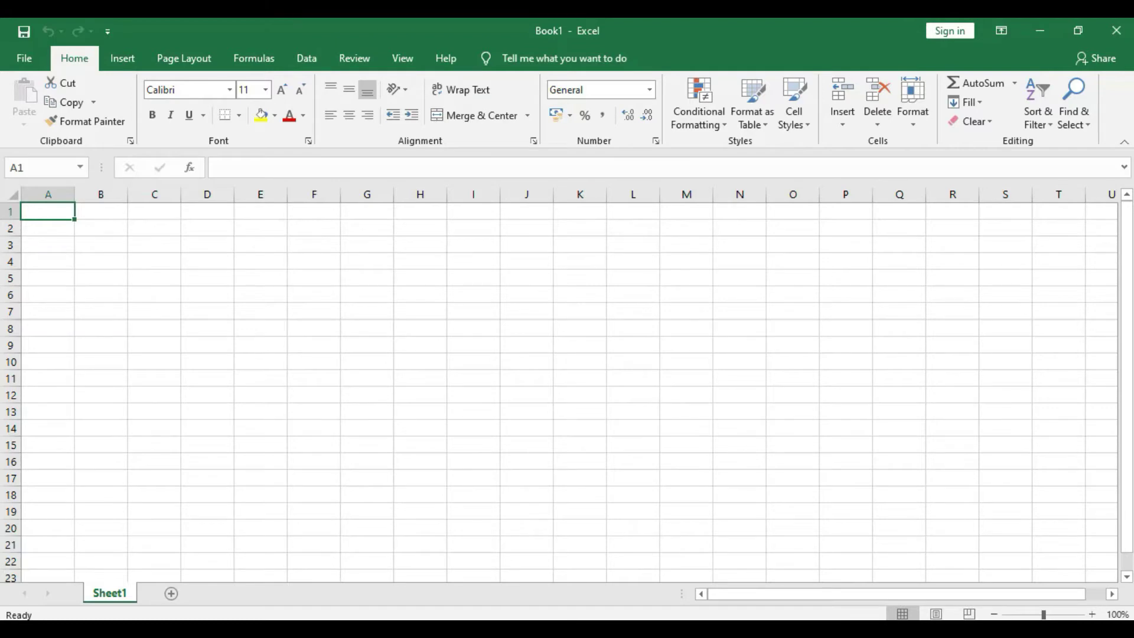
mouse_move(790, 629)
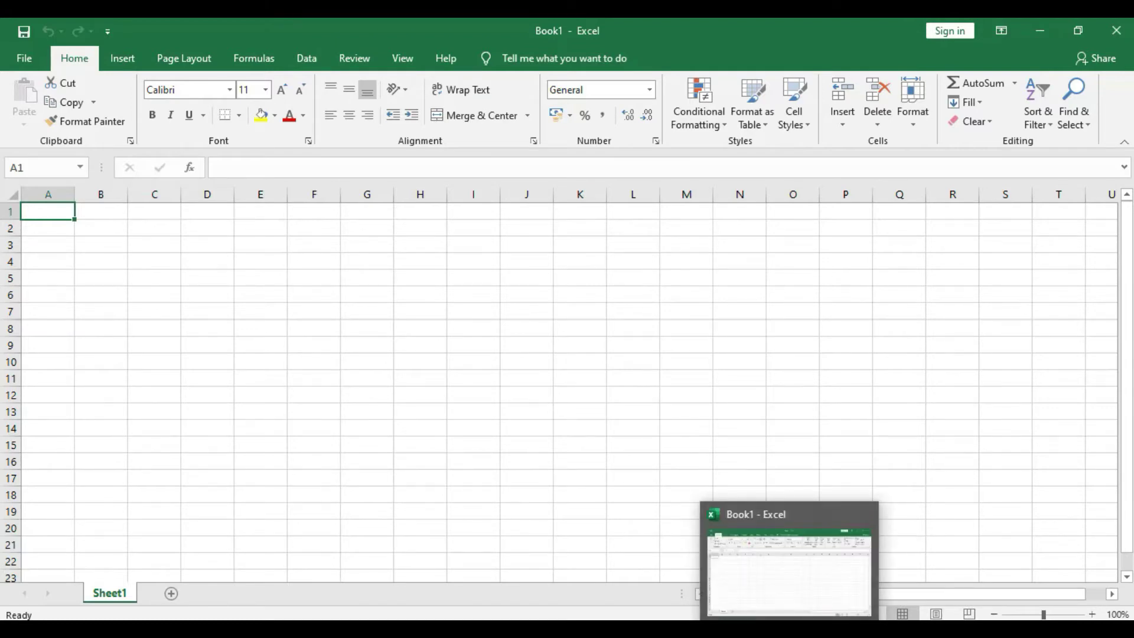
type("S.no.")
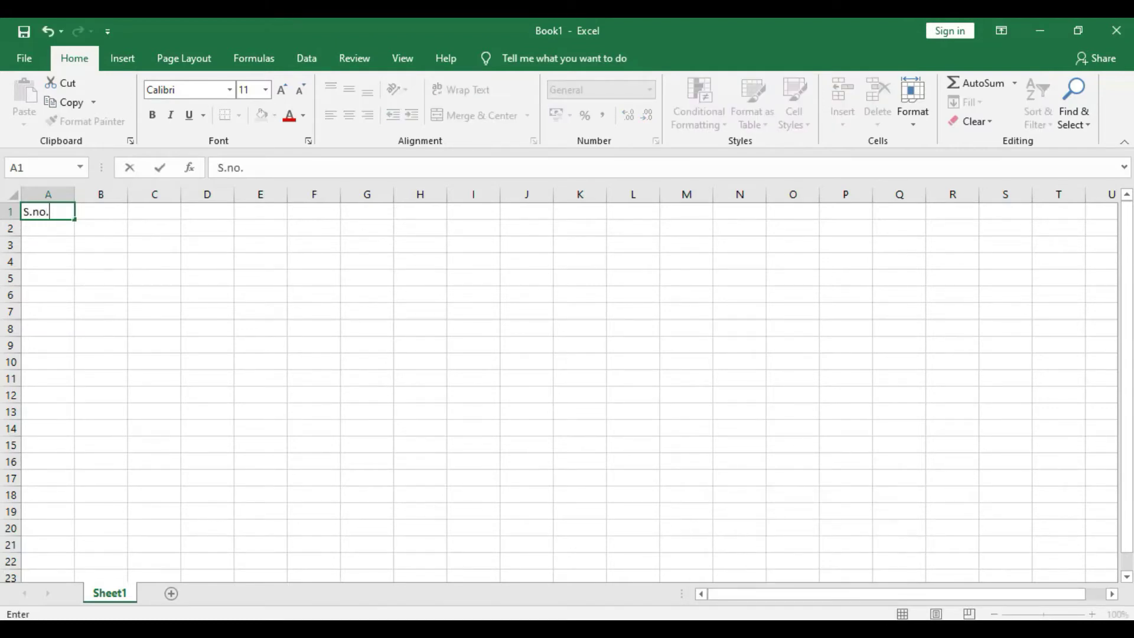
key("Tab")
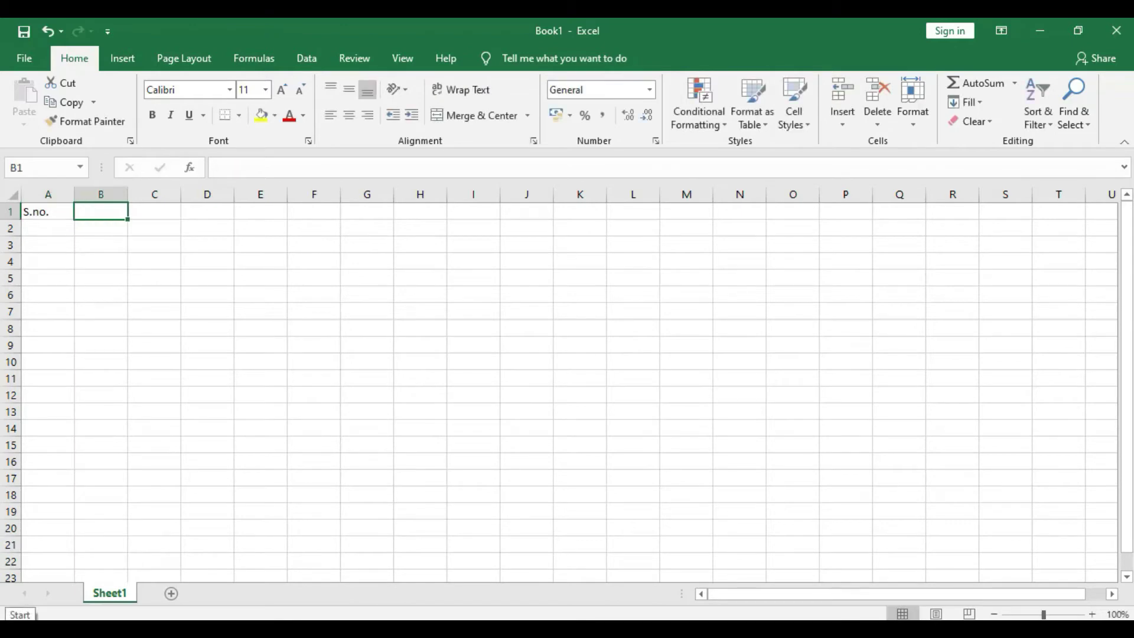
type("Nam")
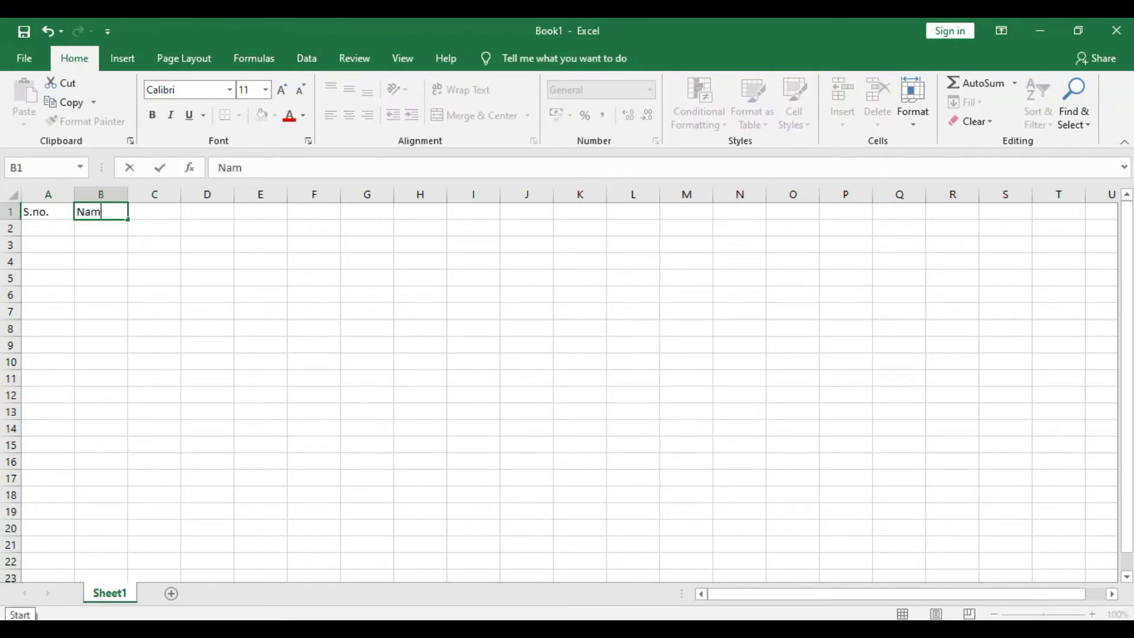
type("e of stud")
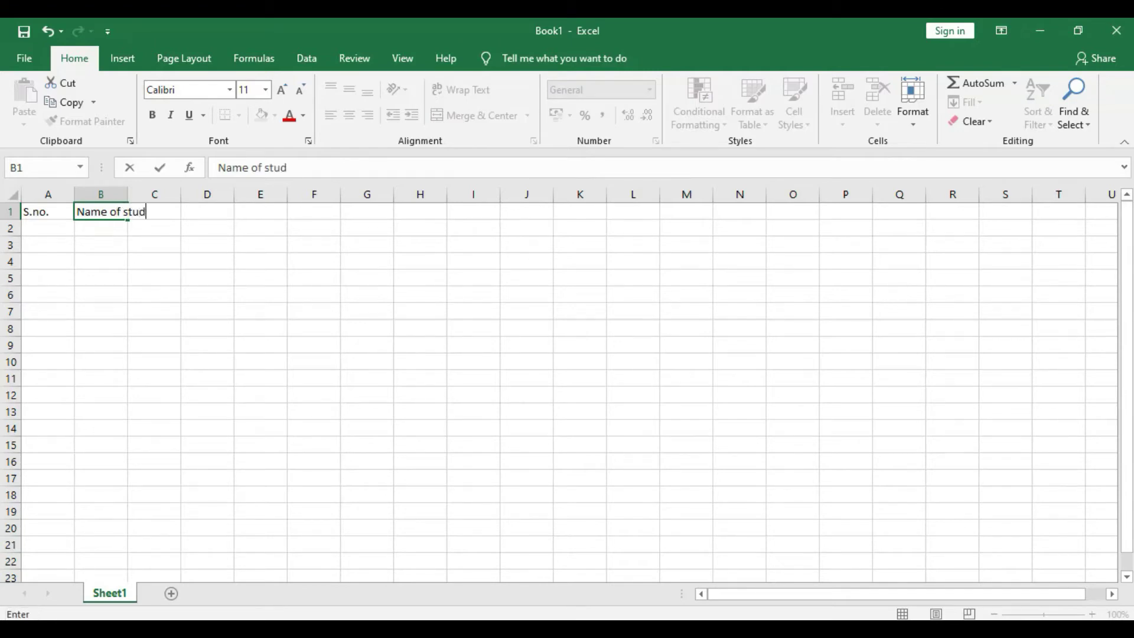
type("ent")
key("Tab")
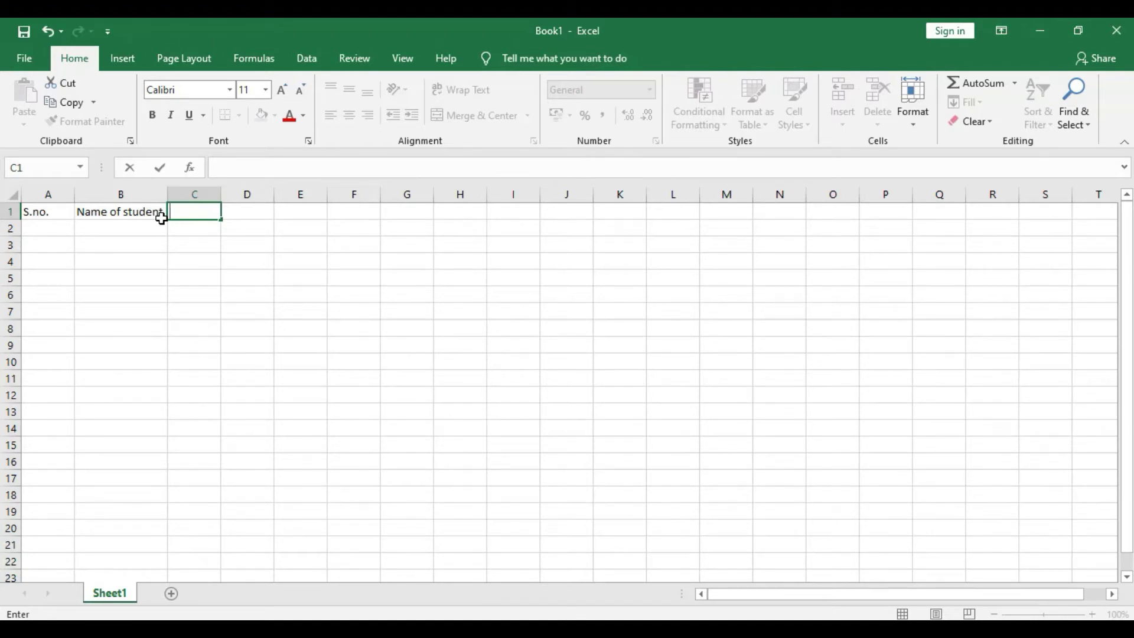
Add the subject headers hindi, Maths and Science in cells C1 to E1
type("hindi")
key("Tab")
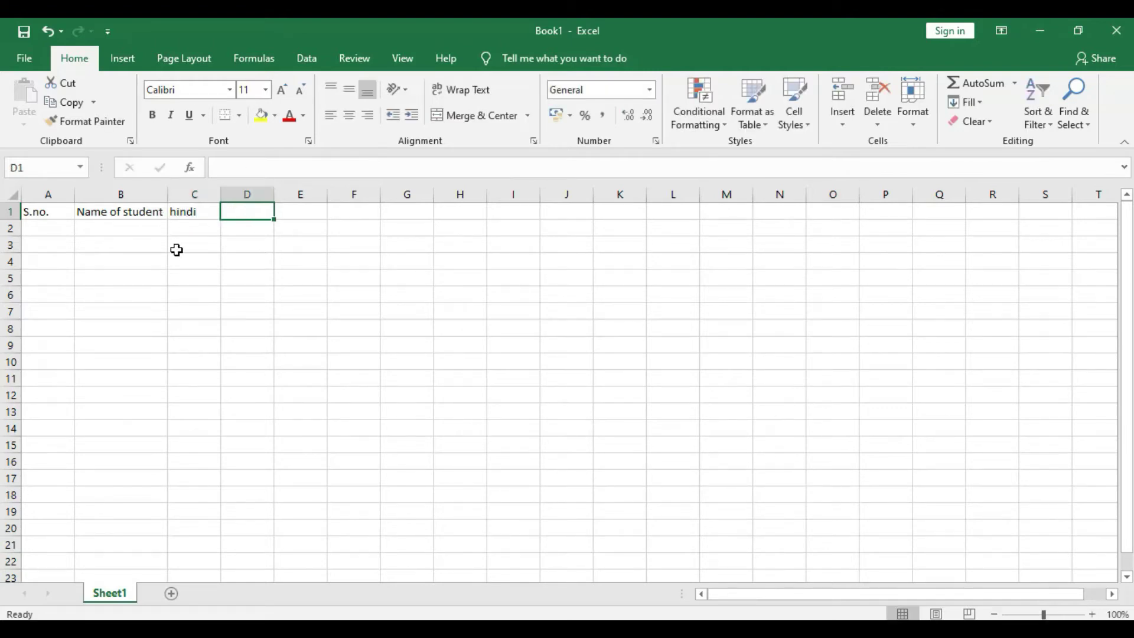
type("Maths")
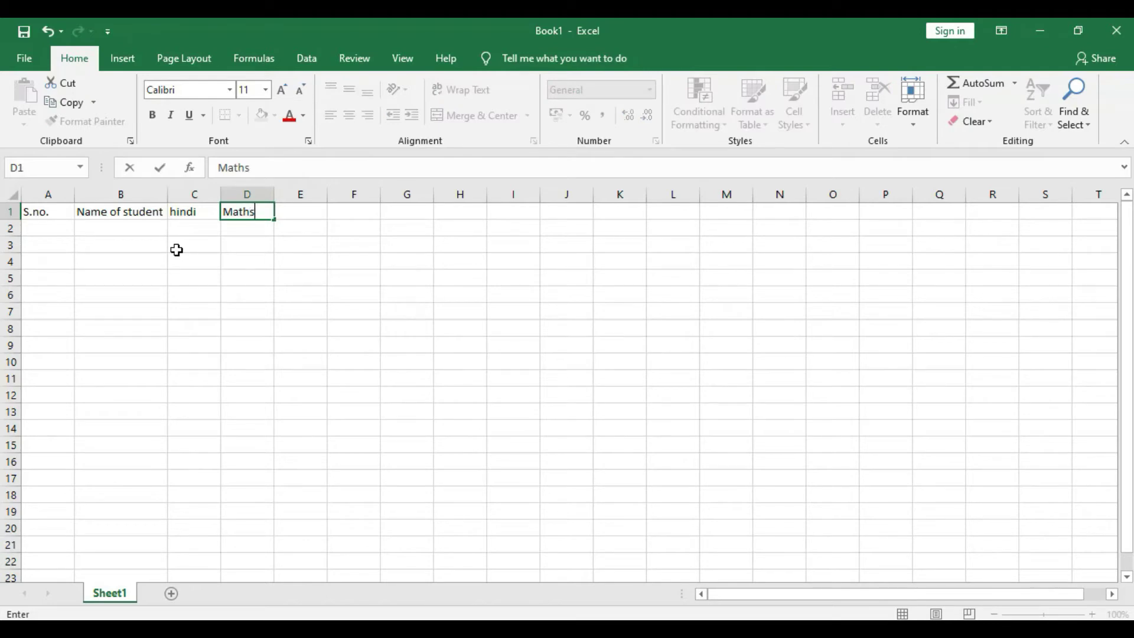
key("Tab")
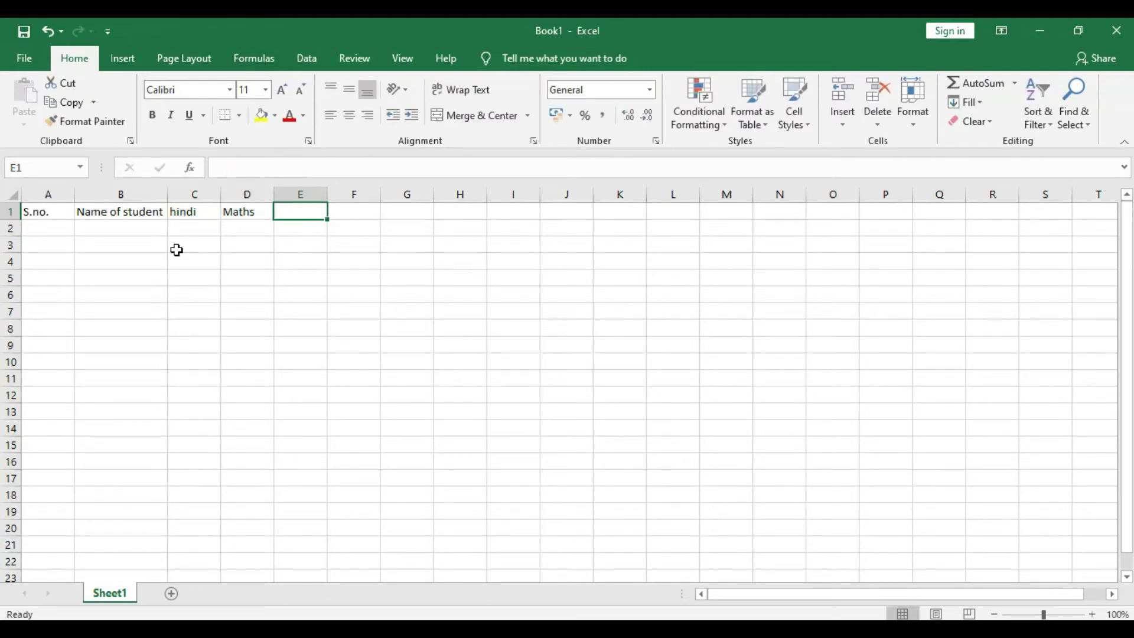
type("Scie")
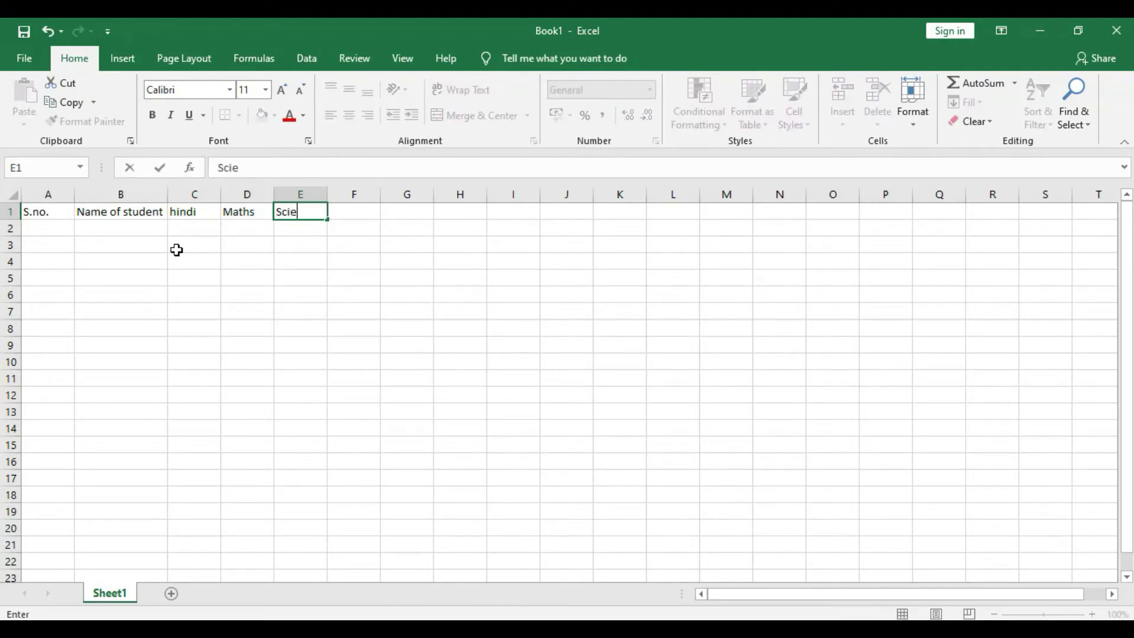
type("nce")
left_click(335, 211)
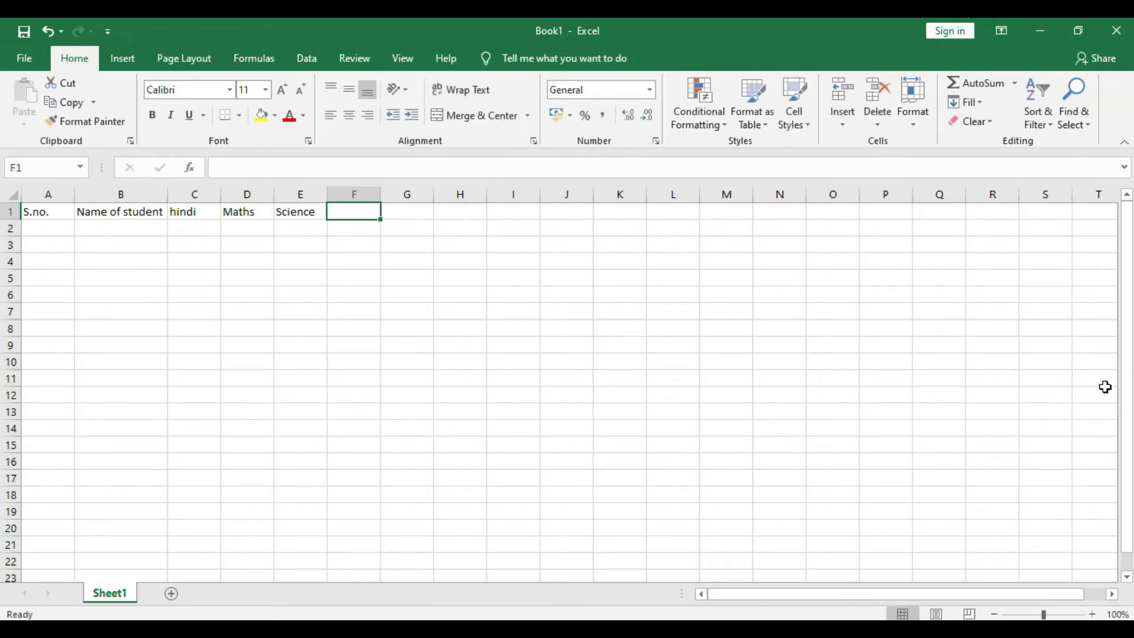
Enter the column headers s.st in cell F1 and Total in cell G1
type("s.sst")
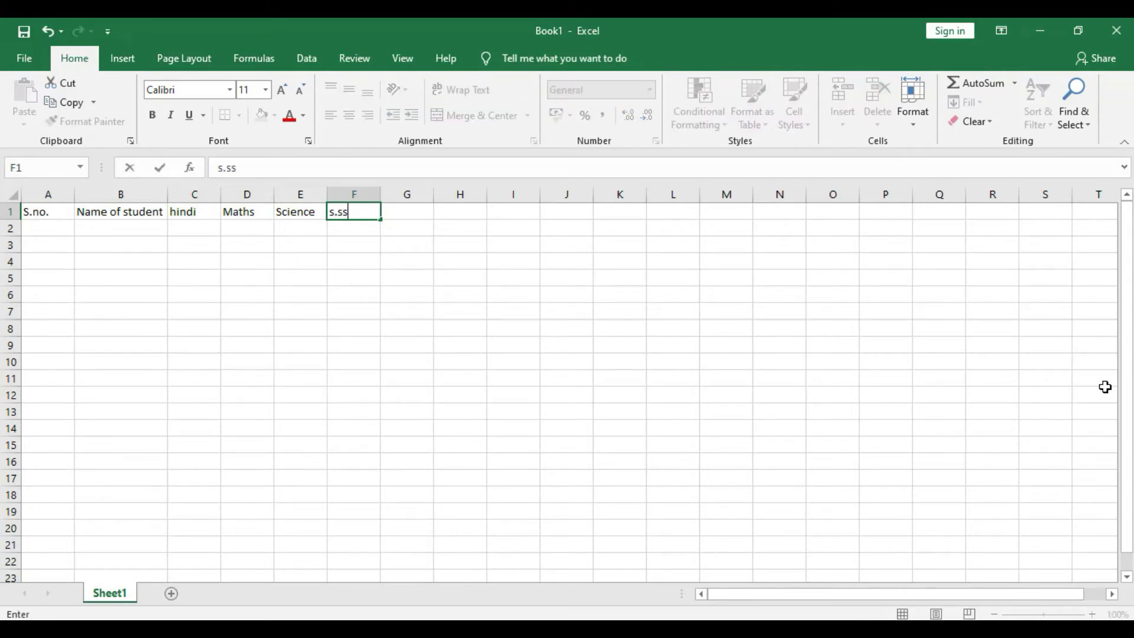
key("BackSpace")
key("BackSpace")
type("t")
left_click(402, 208)
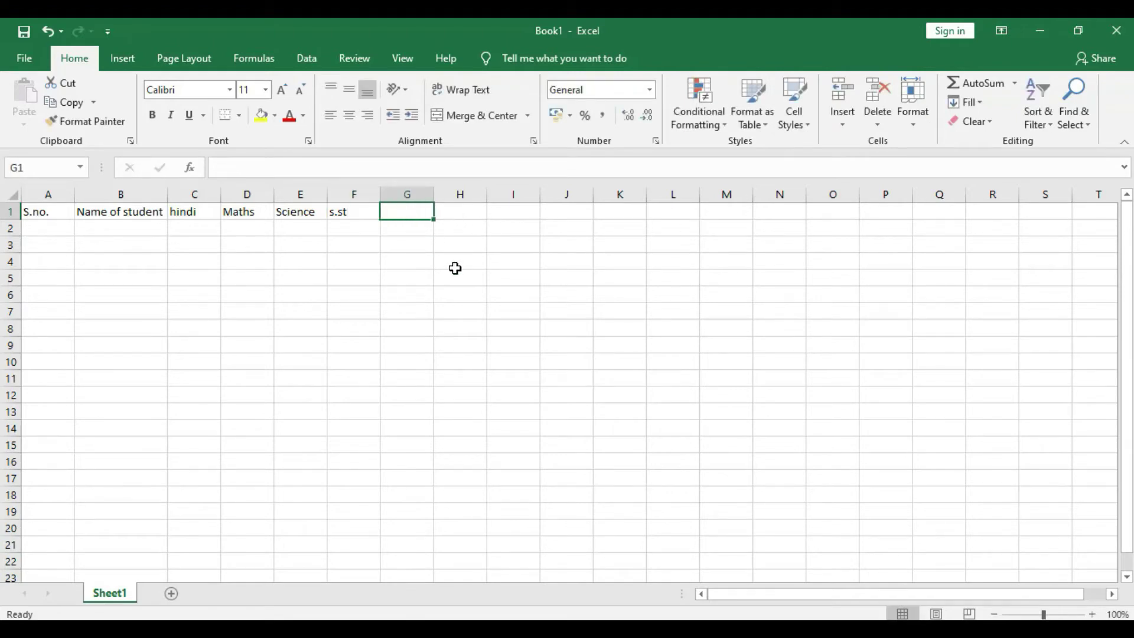
type("Total")
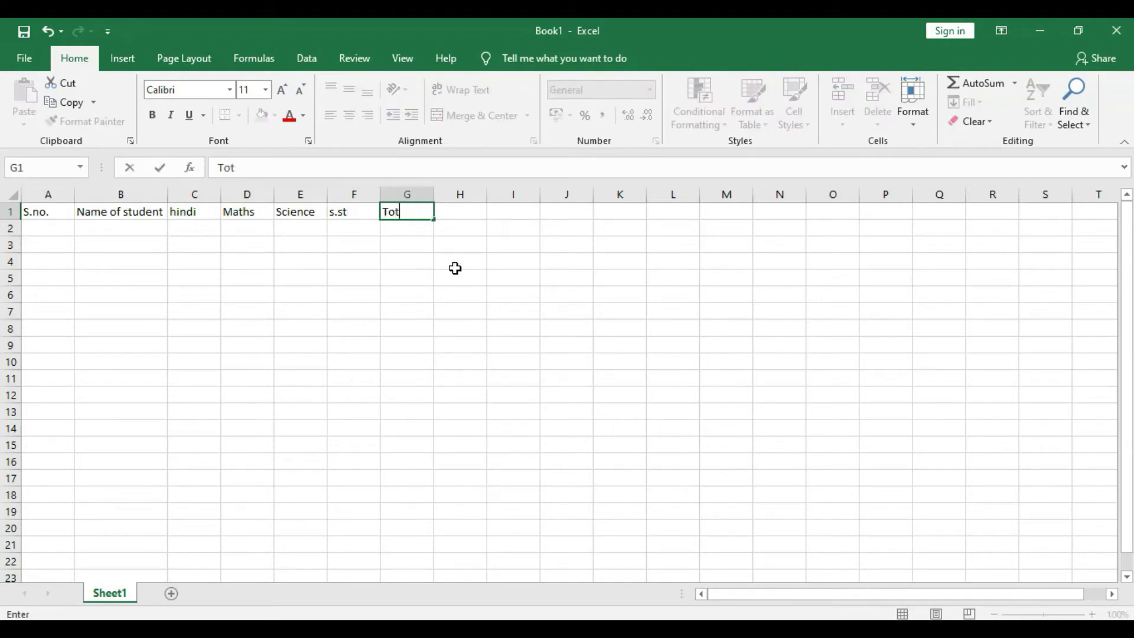
Enter the column headers percentage in cell H1 and Grade in cell I1
left_click(450, 212)
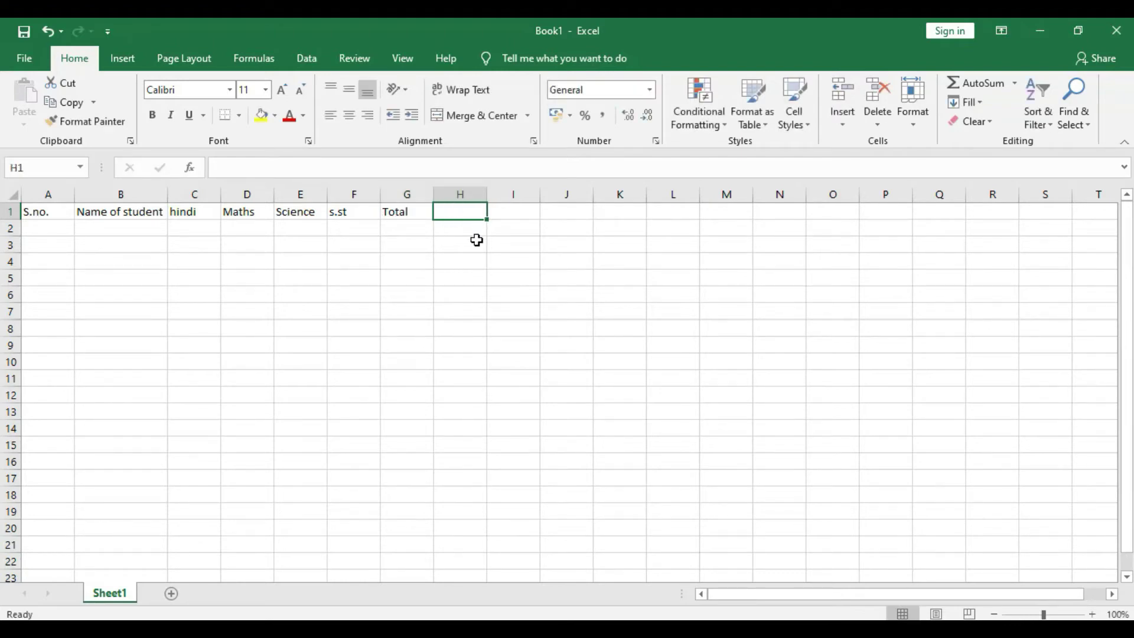
type("per")
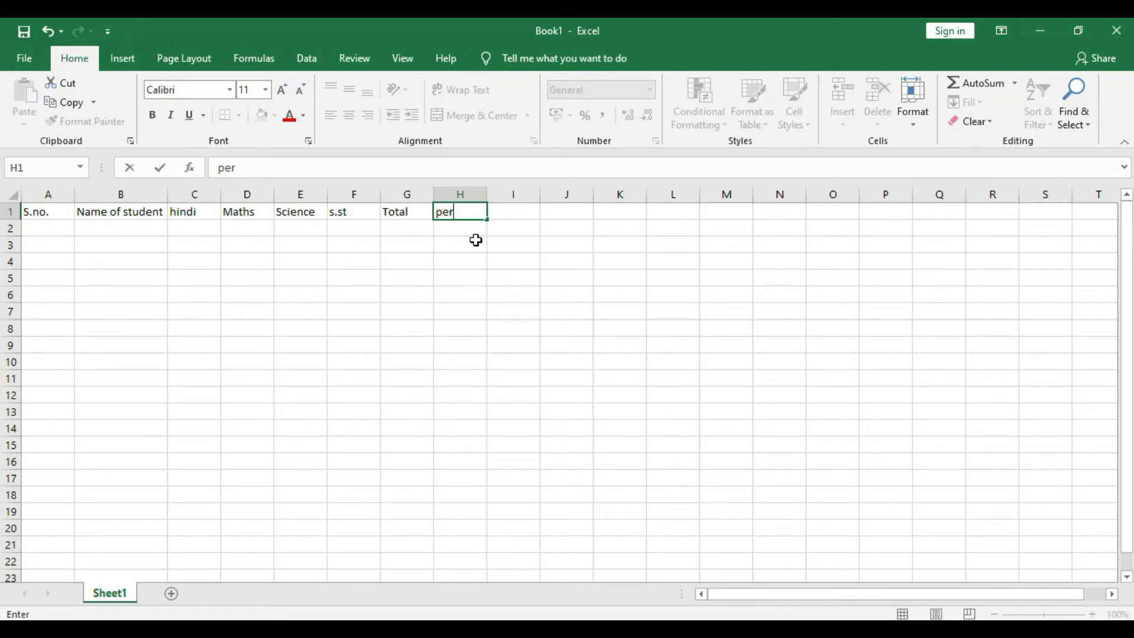
type("centage")
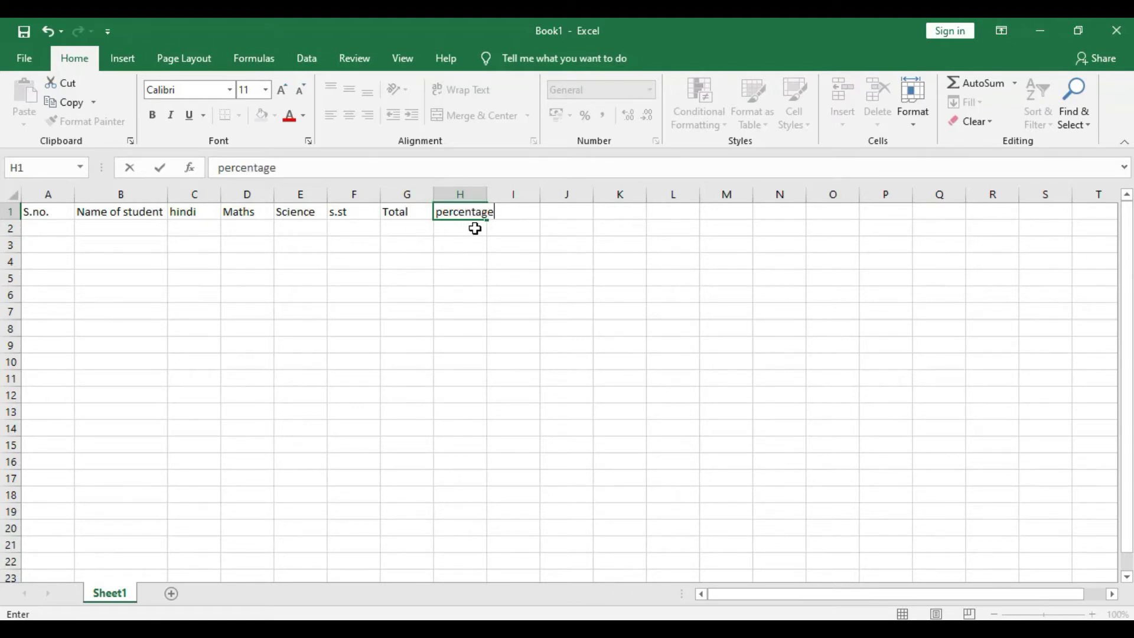
left_click(514, 260)
left_click(523, 211)
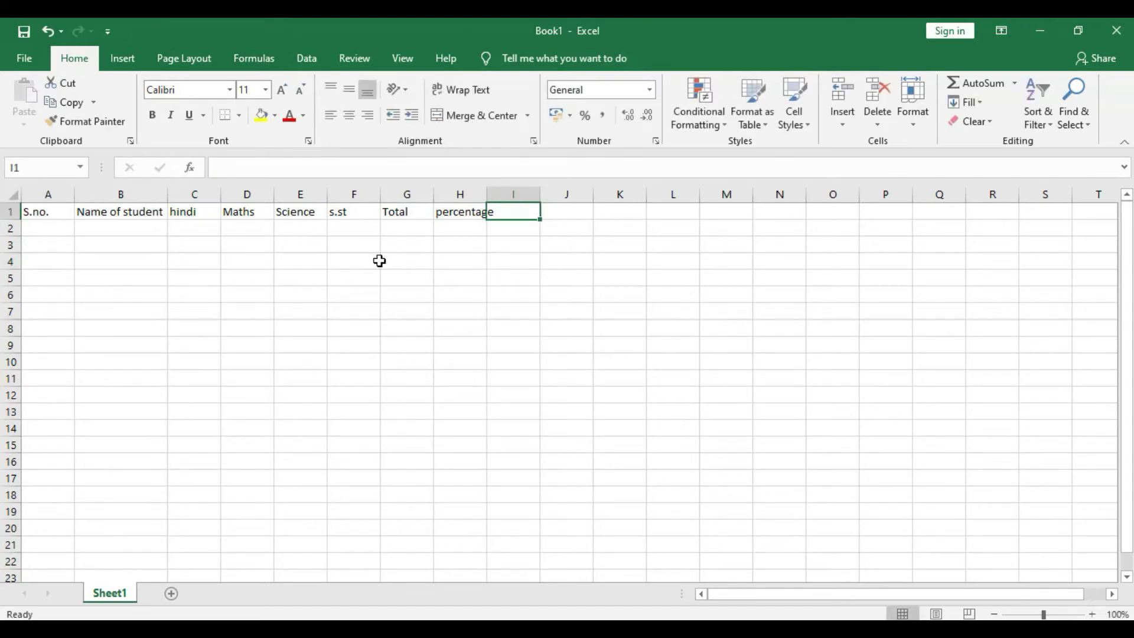
type("grade")
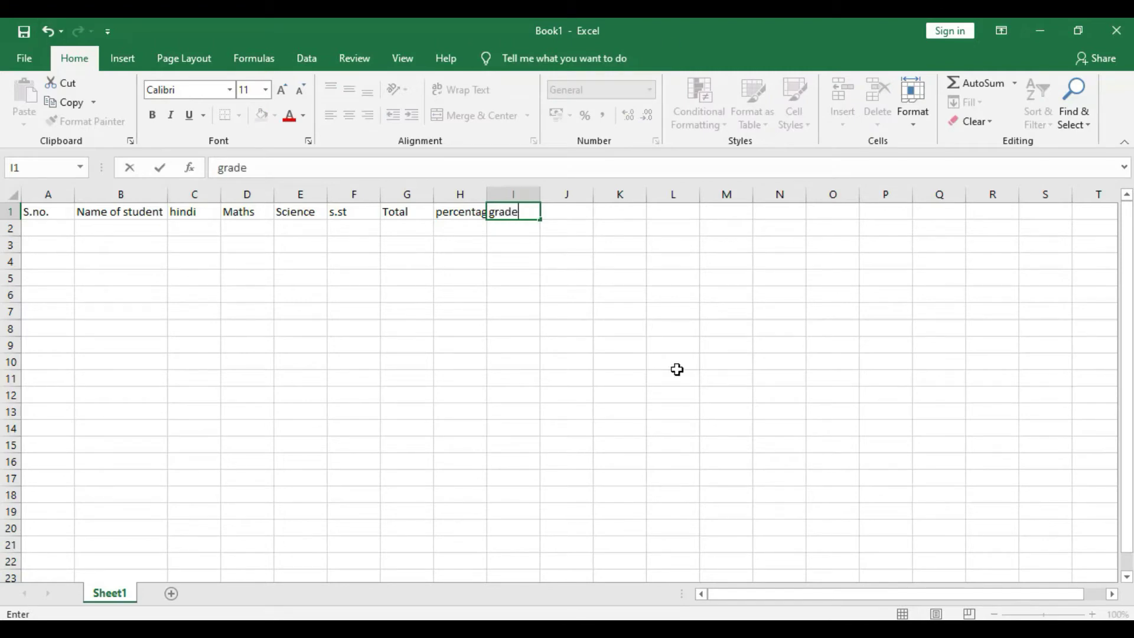
left_click(499, 211)
key("BackSpace")
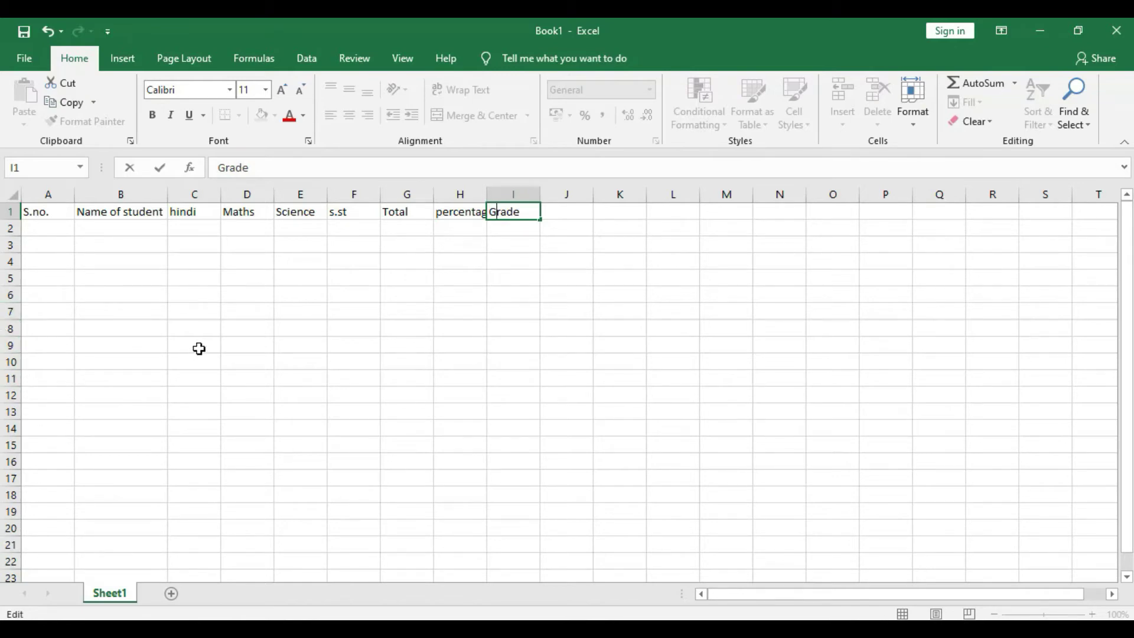
left_click(47, 211)
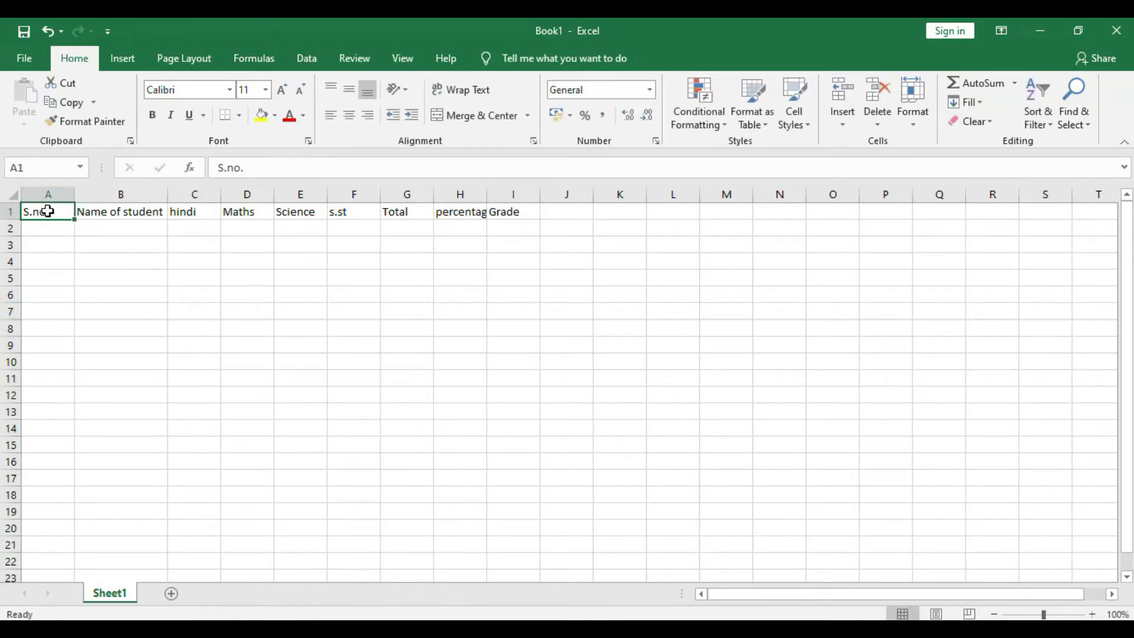
right_click(48, 211)
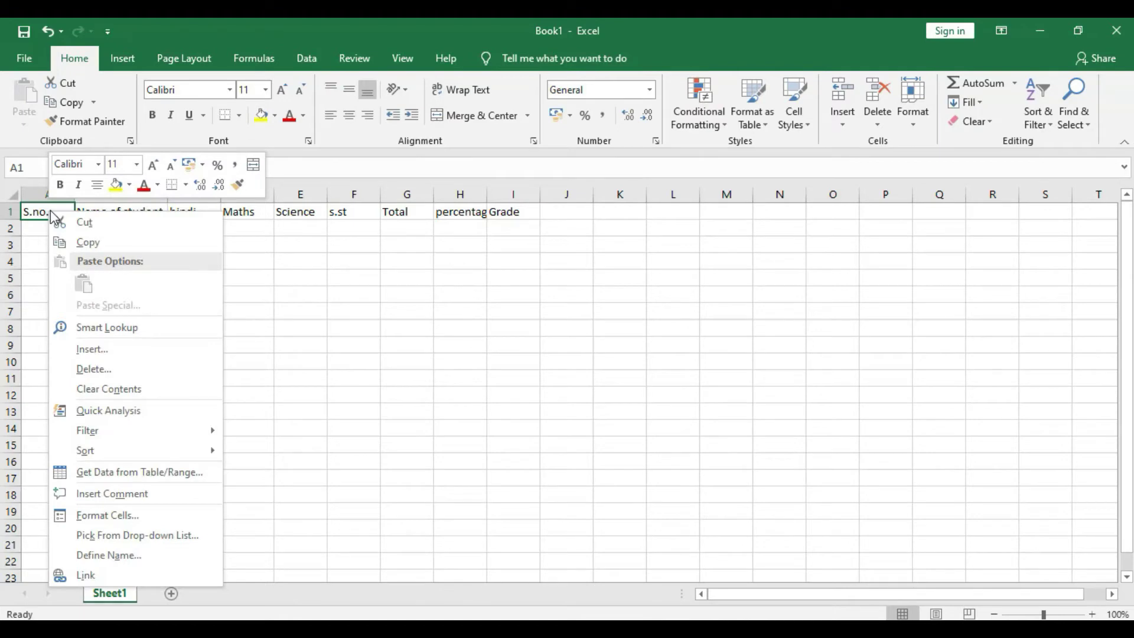
left_click(90, 351)
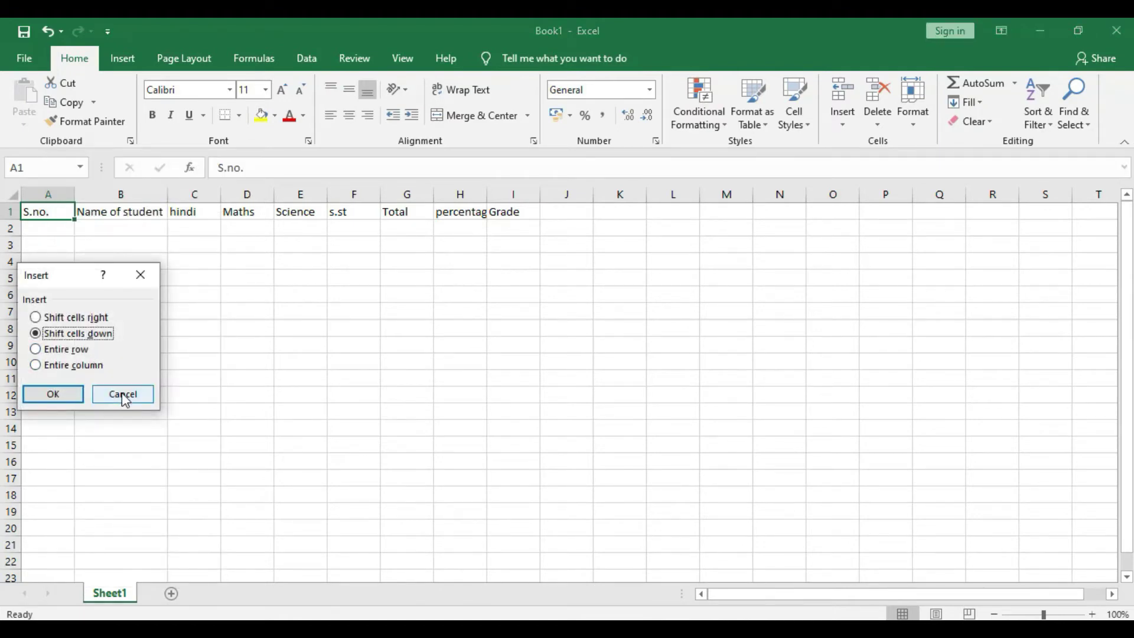
left_click(122, 394)
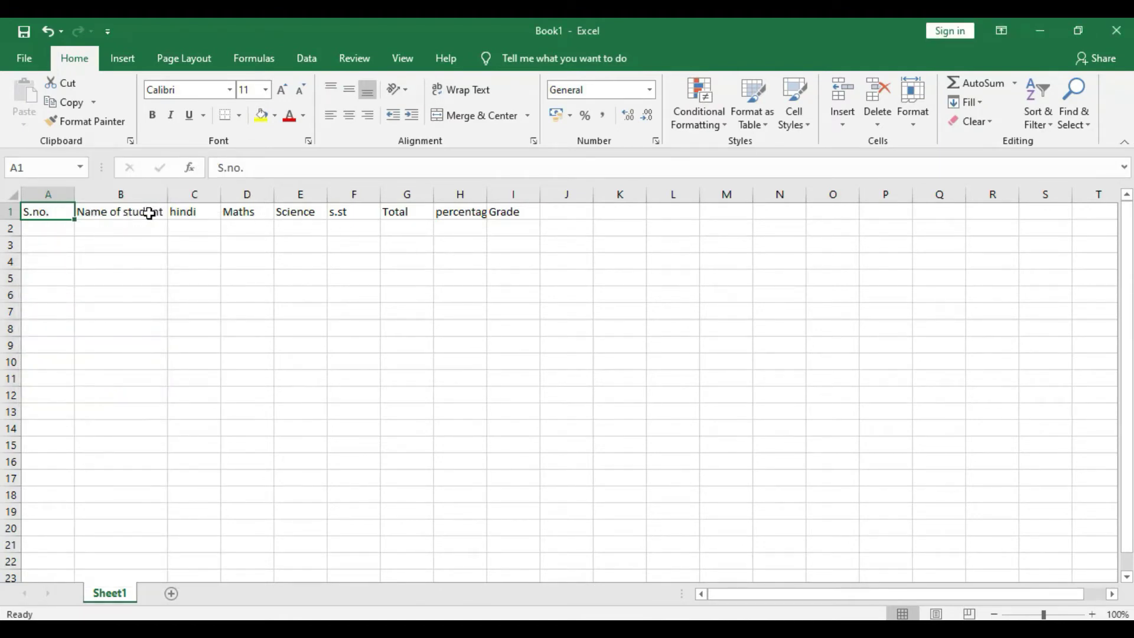
Autofit column H to its percentage header and insert an entire row above the header row
double_click(487, 195)
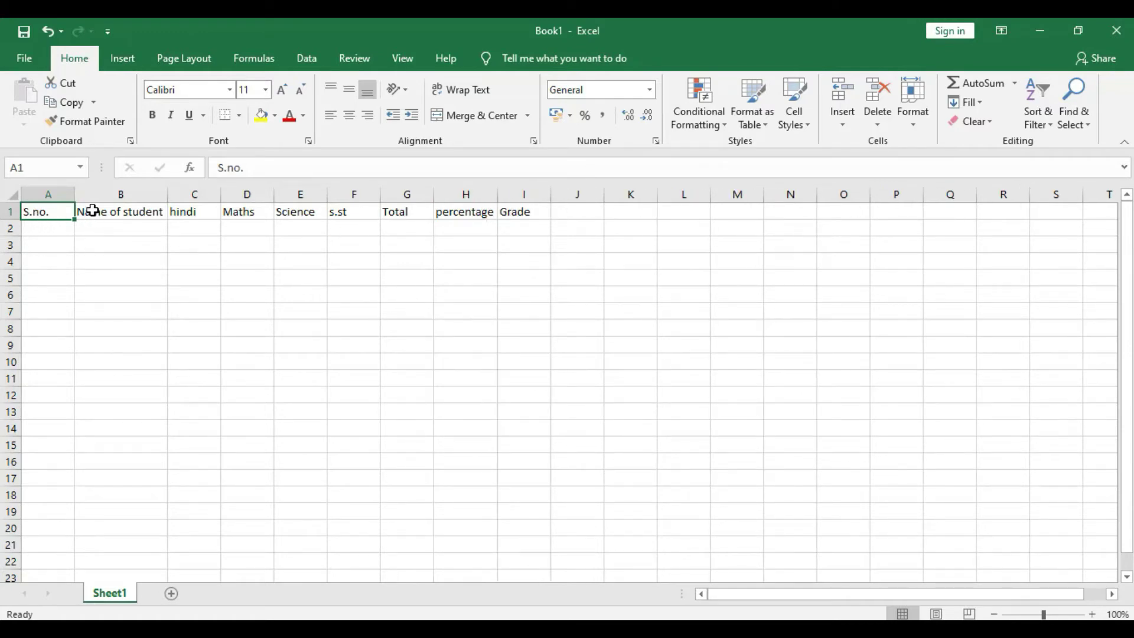
right_click(50, 213)
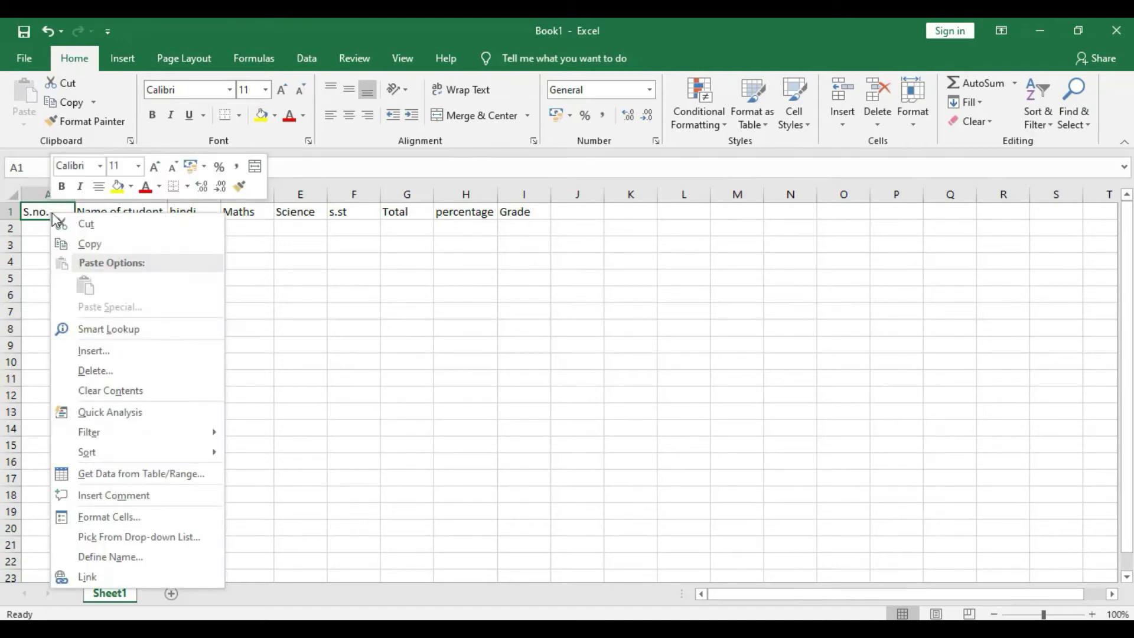
left_click(71, 351)
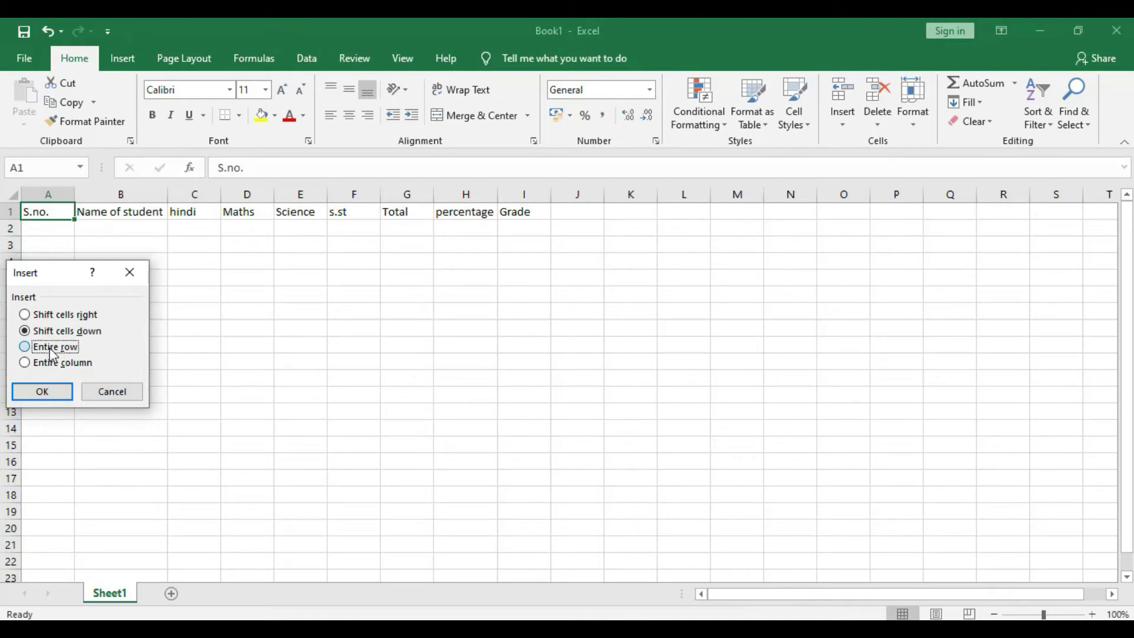
left_click(52, 349)
left_click(59, 392)
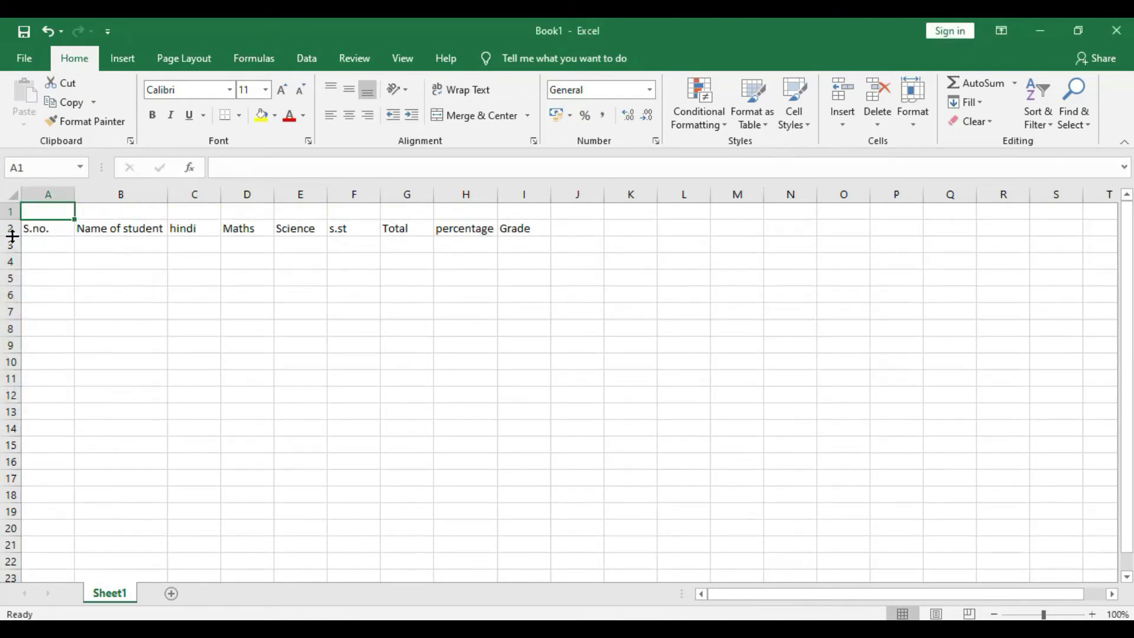
Merge and center cells A1 to I1 and enter the title AwardList in the merged cell
left_click_drag(59, 213, 523, 215)
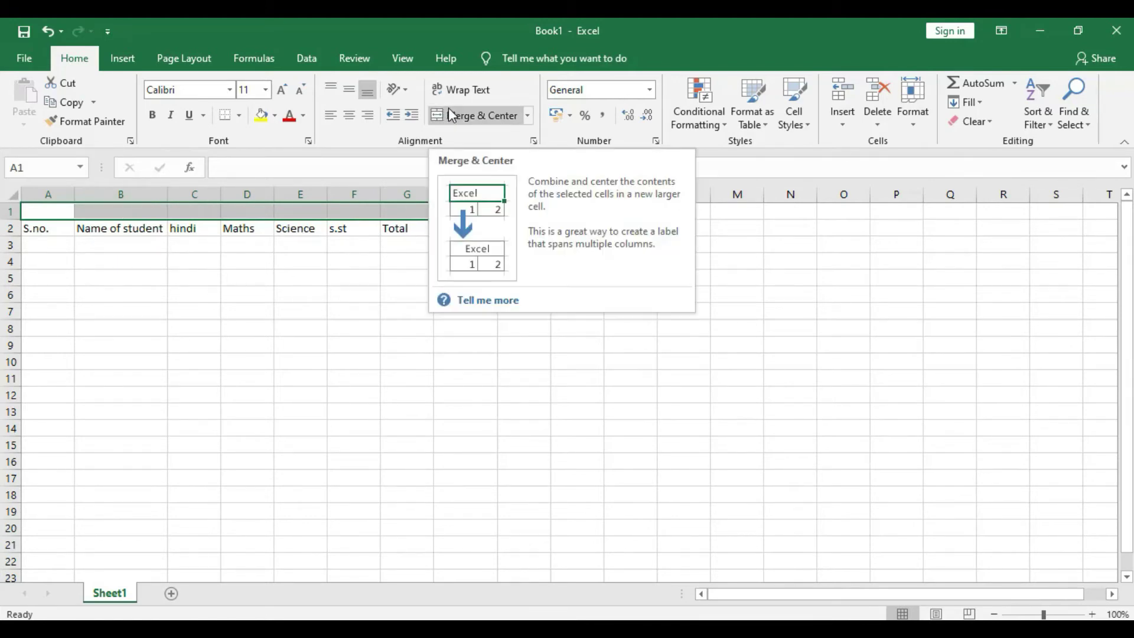
left_click(467, 116)
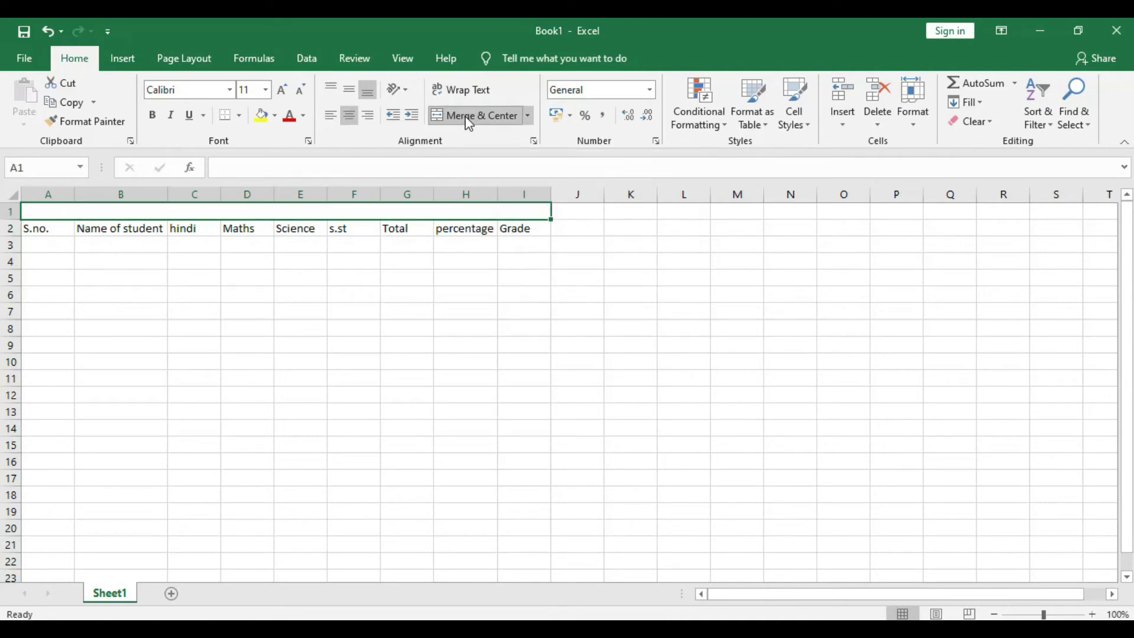
double_click(305, 213)
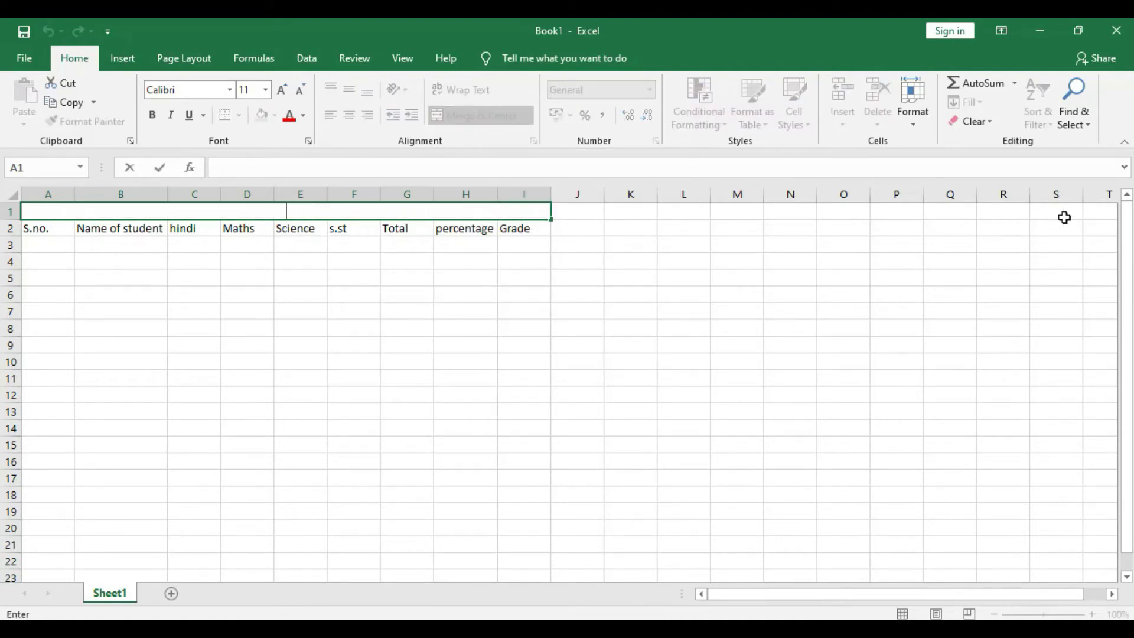
type("Aw")
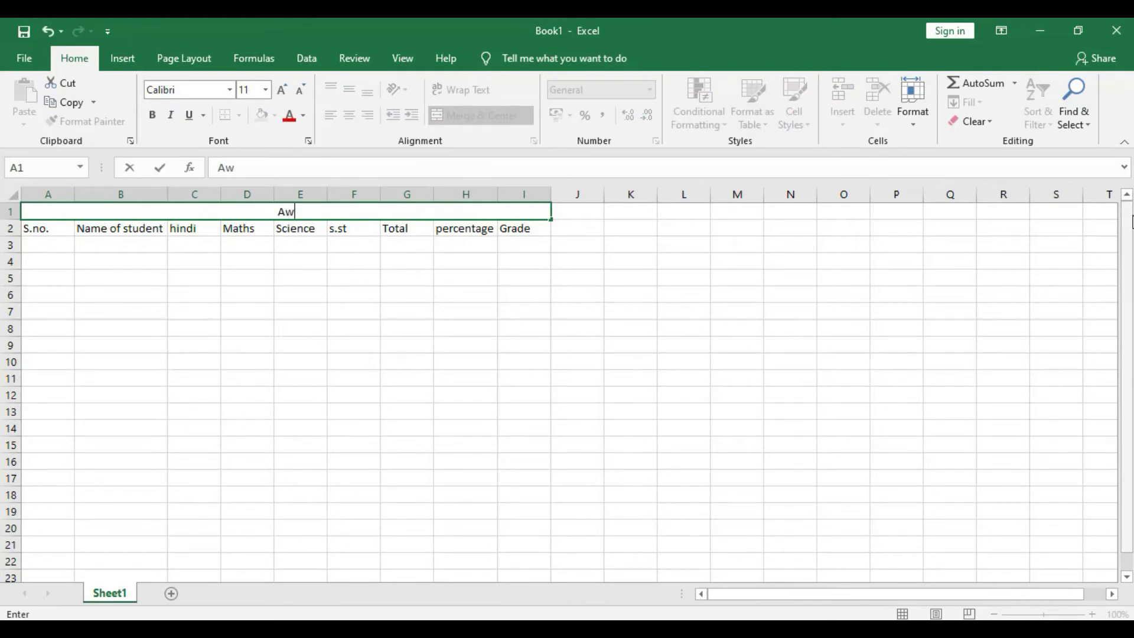
type("ardList")
left_click(316, 328)
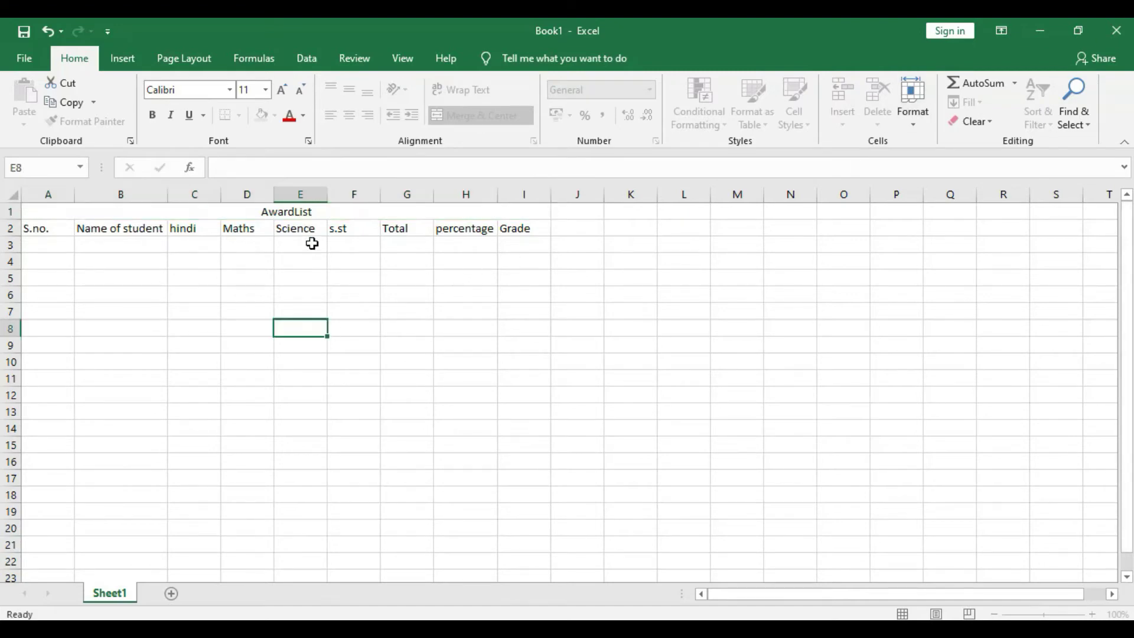
Format the AwardList title in bold, font size 16 and dark red
left_click(294, 211)
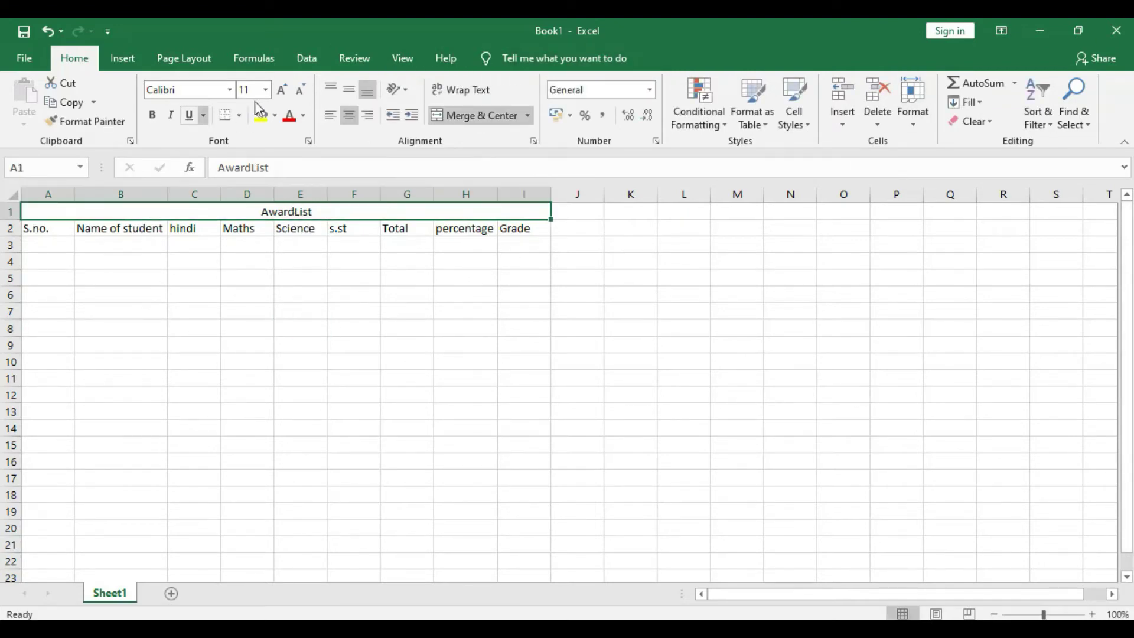
left_click(283, 95)
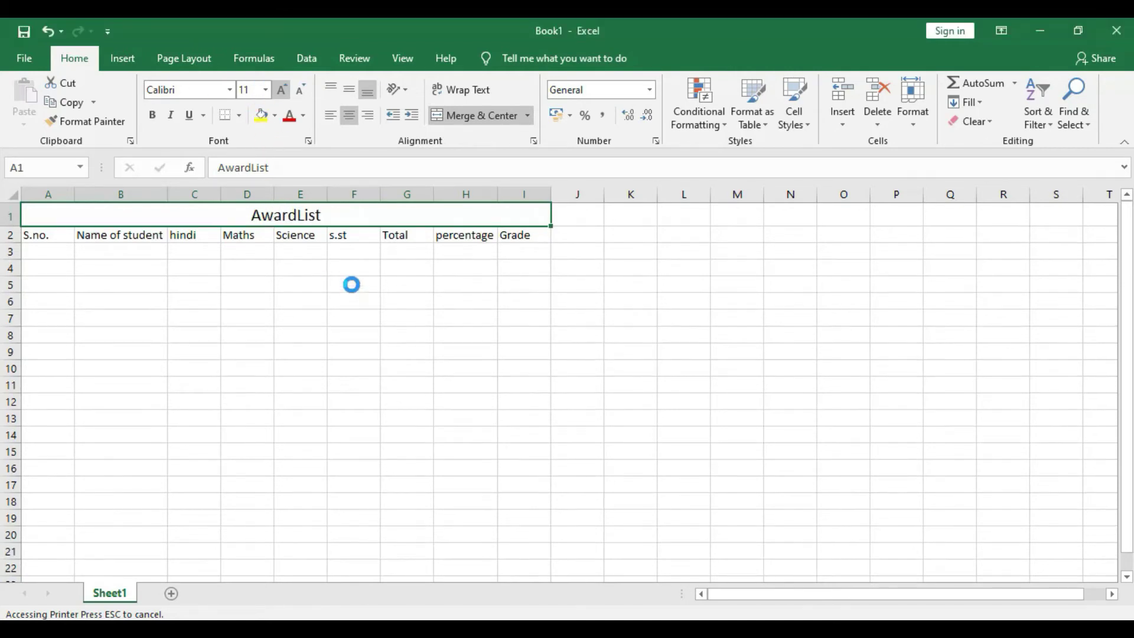
left_click(148, 118)
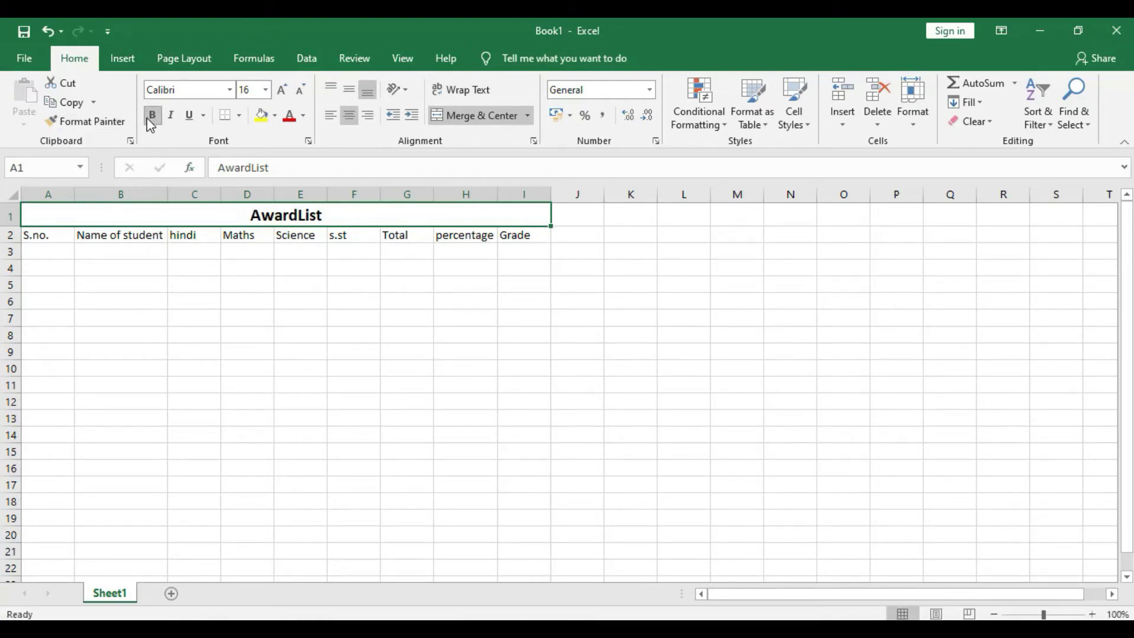
left_click(303, 118)
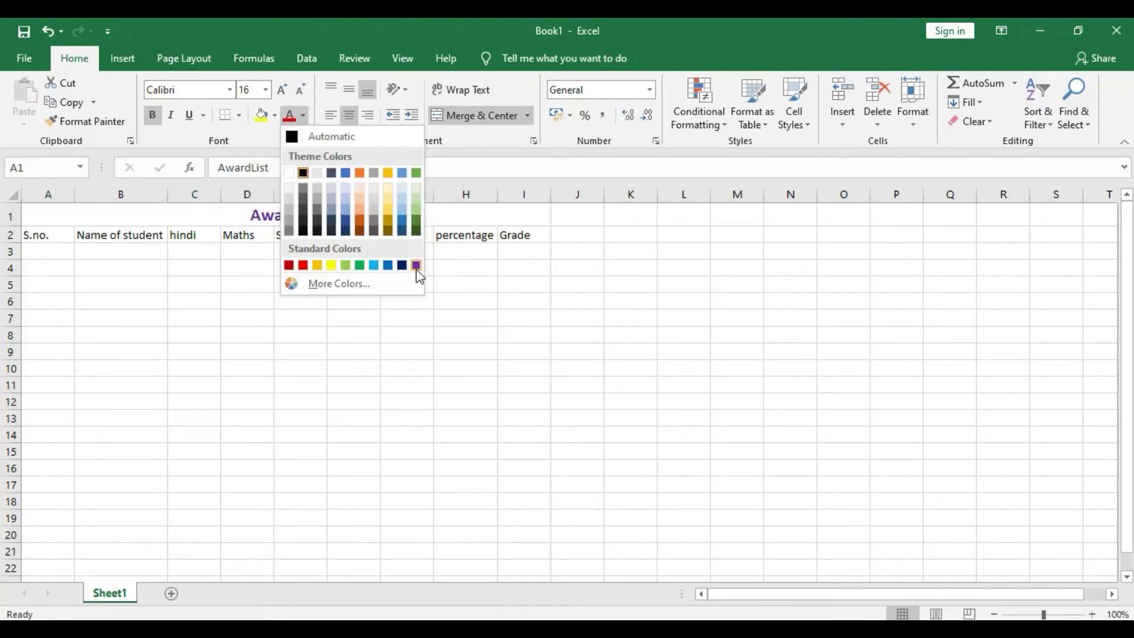
left_click(289, 266)
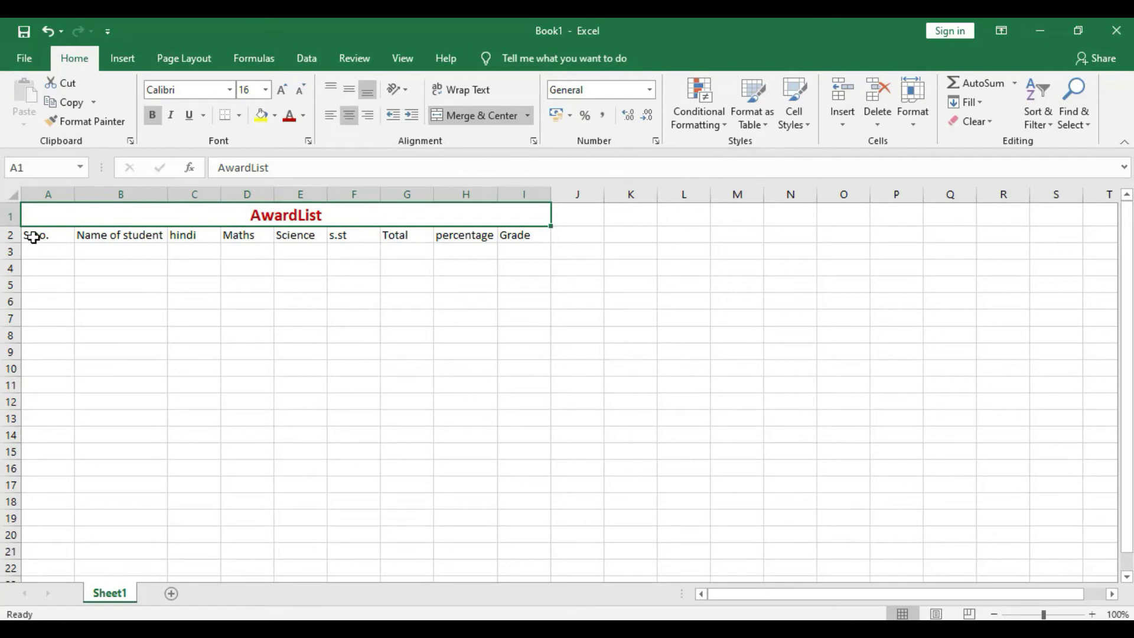
Make the column headers in A2 to I2 blue and bold
left_click_drag(30, 235, 517, 235)
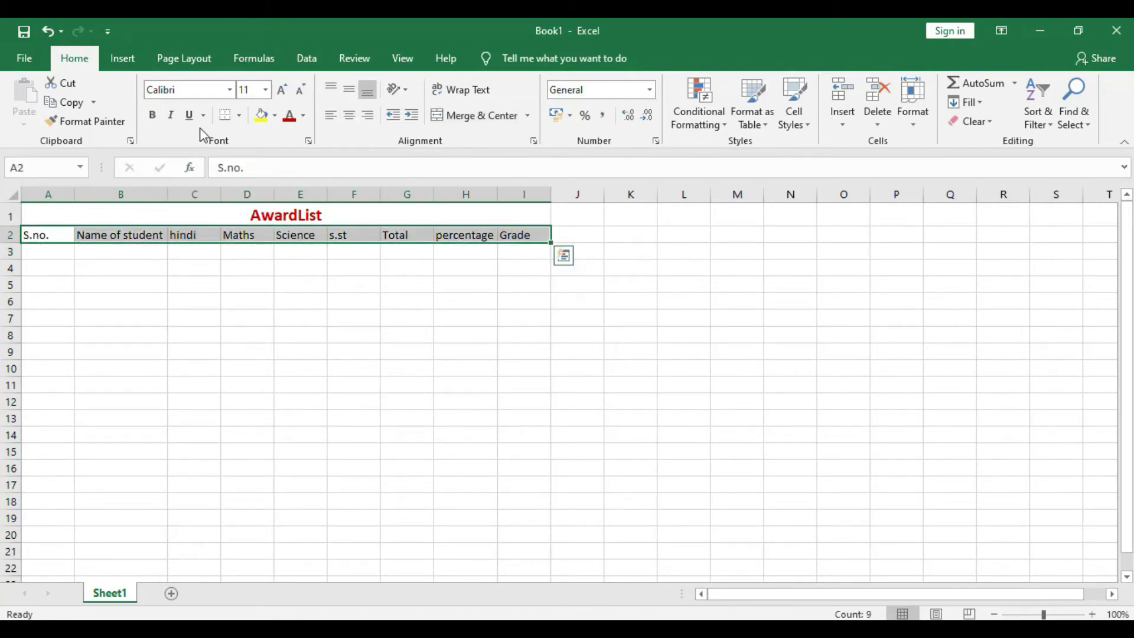
left_click(303, 116)
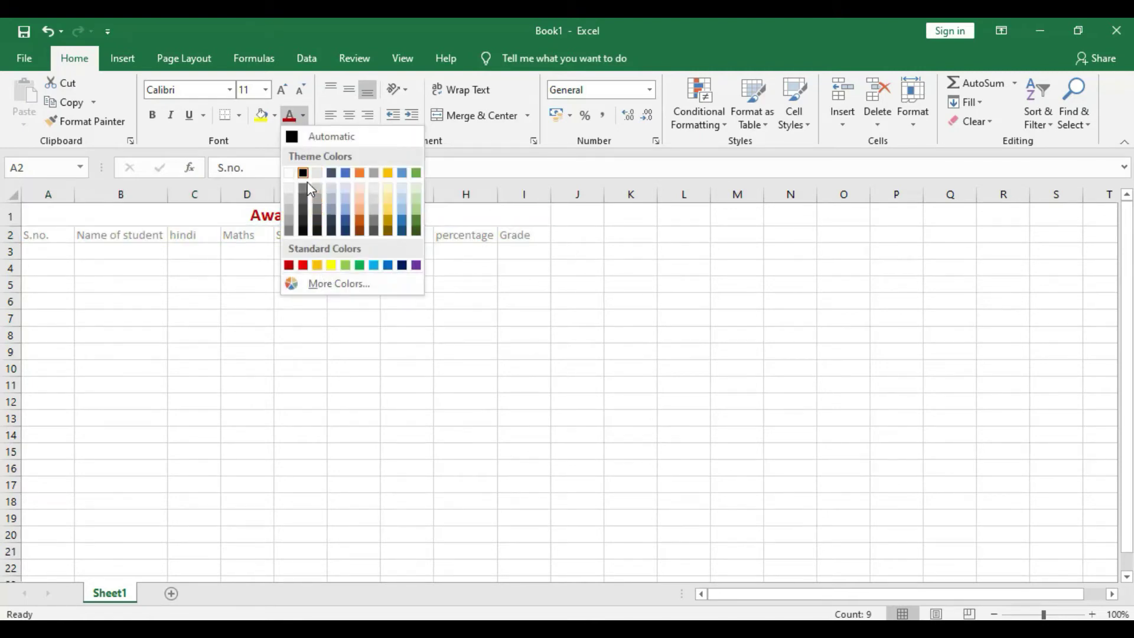
left_click(346, 173)
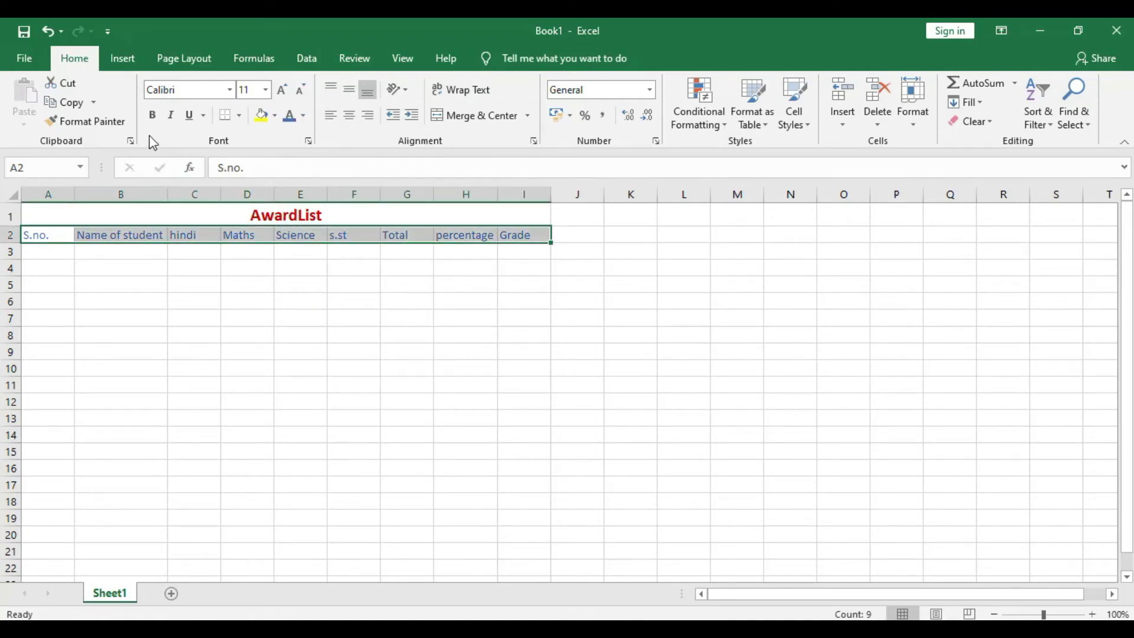
left_click(153, 116)
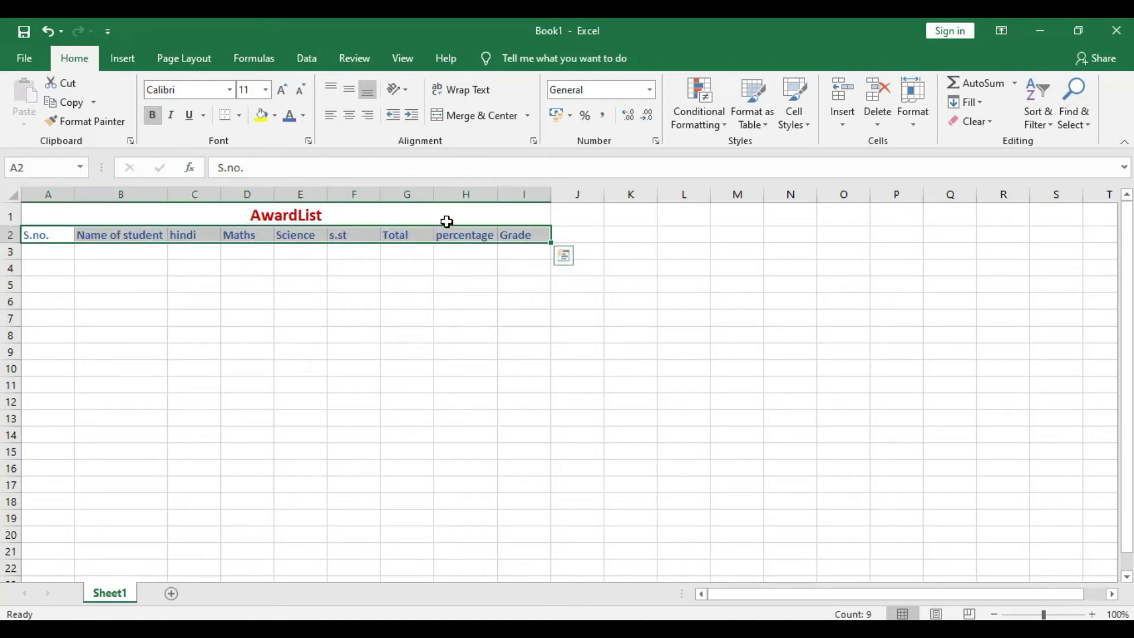
left_click(390, 220)
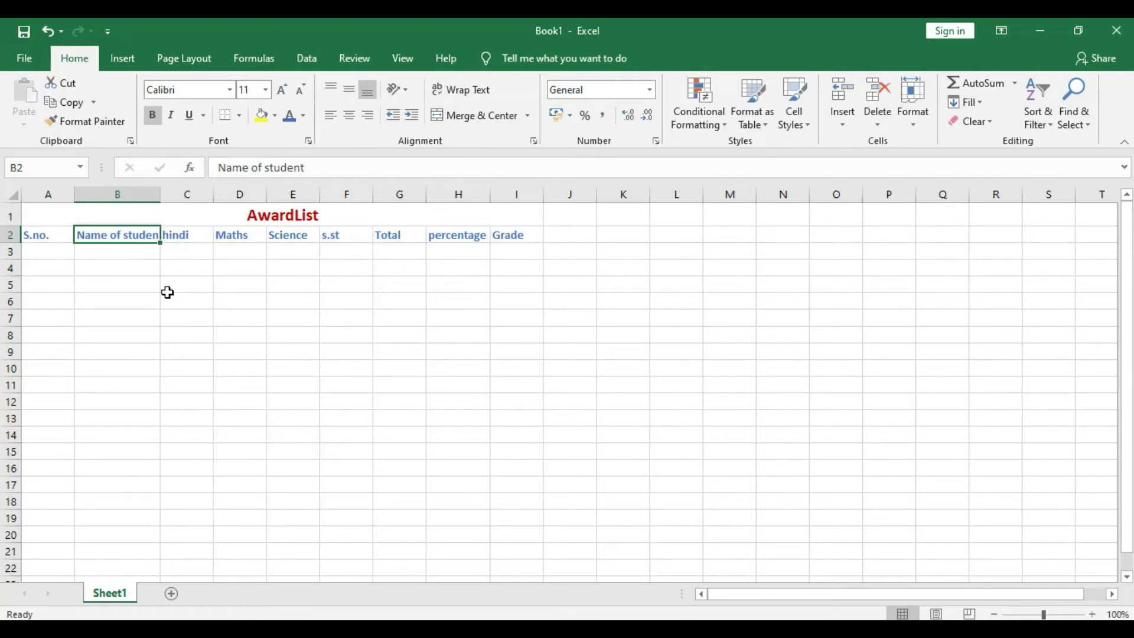
Autofit column B to the student name header and narrow columns C to G and I to fit their headers
double_click(158, 196)
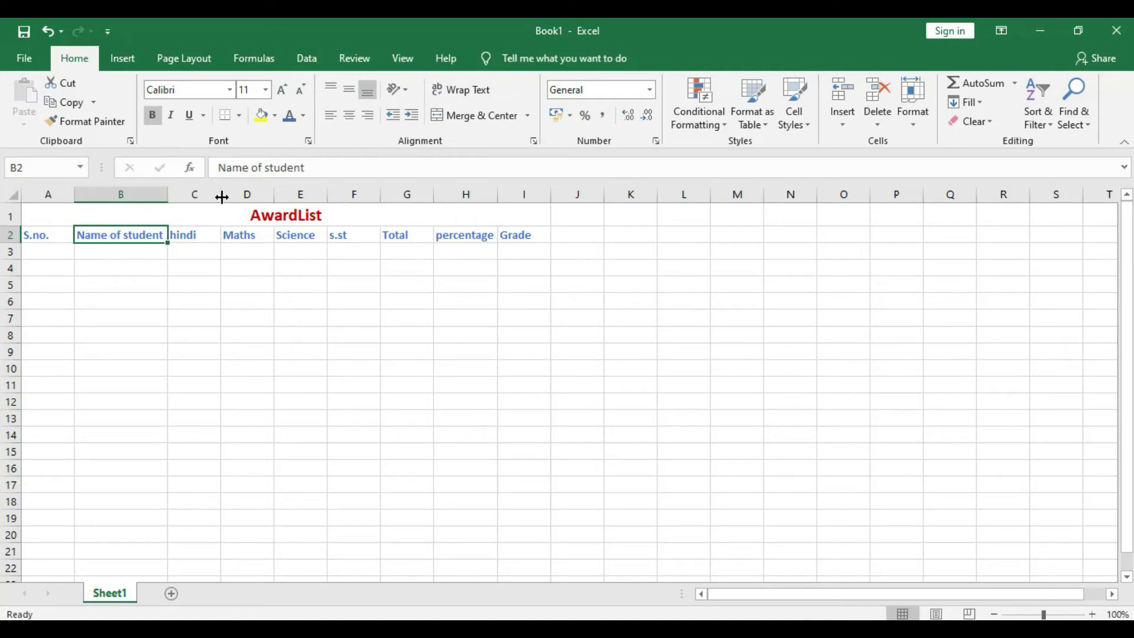
left_click_drag(221, 196, 339, 194)
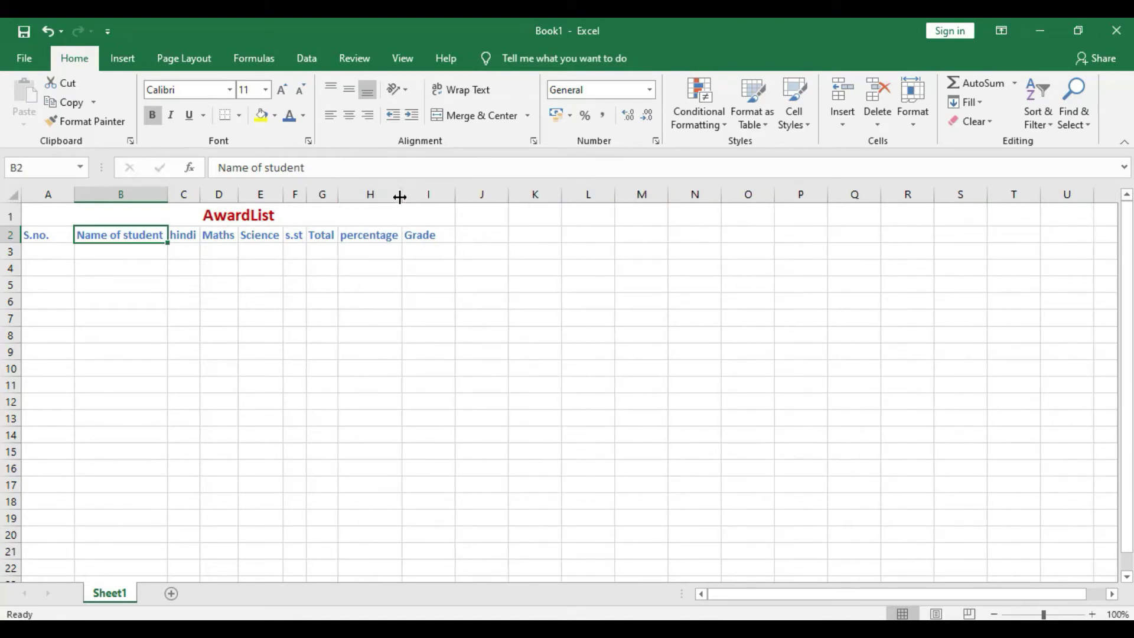
left_click_drag(455, 192, 440, 194)
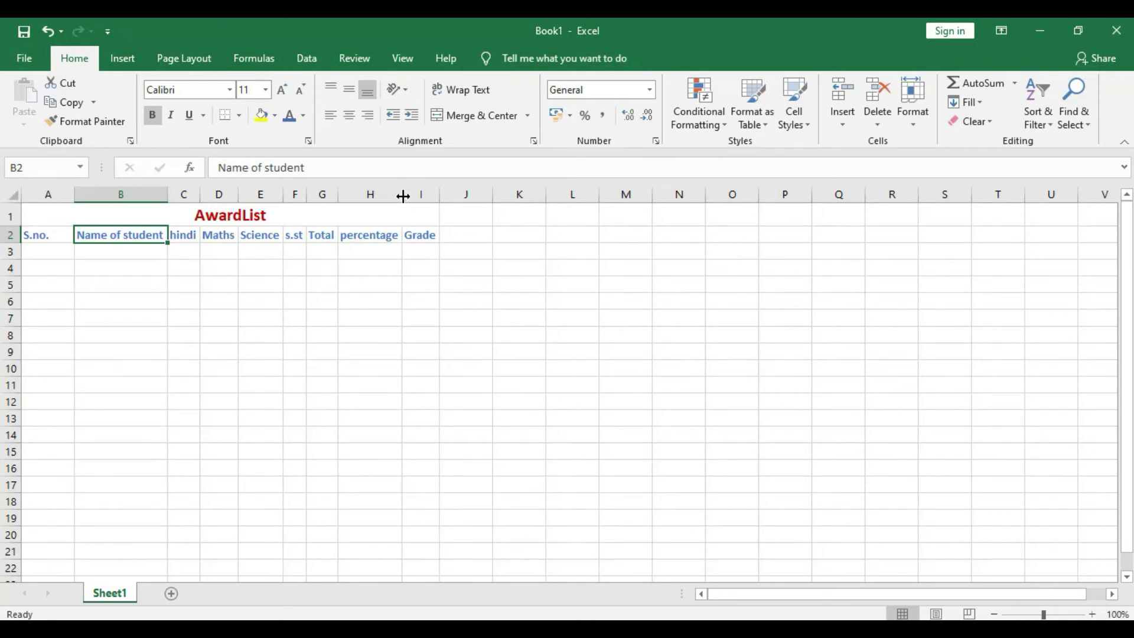
Narrow column H to fit the percentage header and autofit column A to the S.no. header
mouse_move(403, 197)
left_mouse_down()
mouse_move(458, 203)
mouse_move(400, 213)
left_mouse_up()
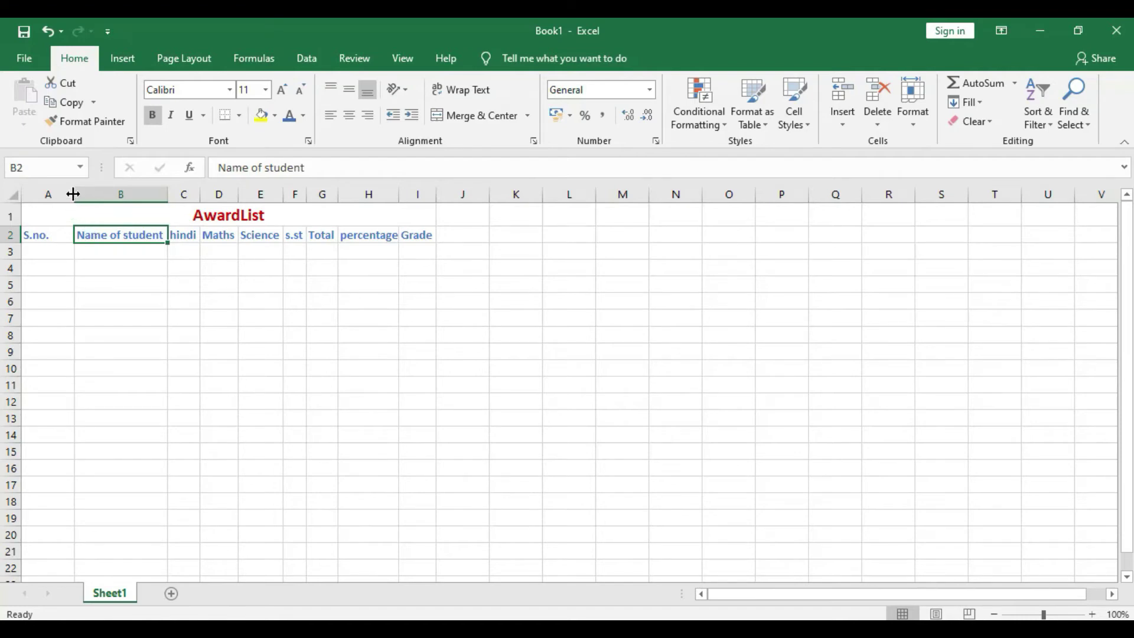
double_click(75, 194)
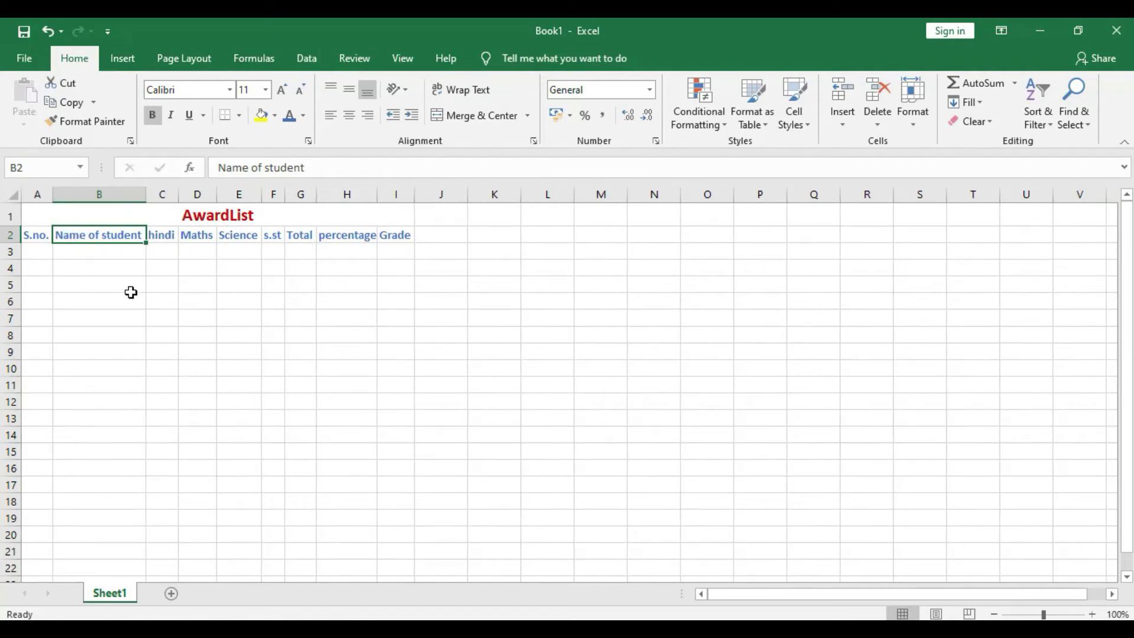
Enter serial numbers 1 and 2 in A3 and A4 and fill the series down to 10 in A12
left_click(34, 256)
type("1")
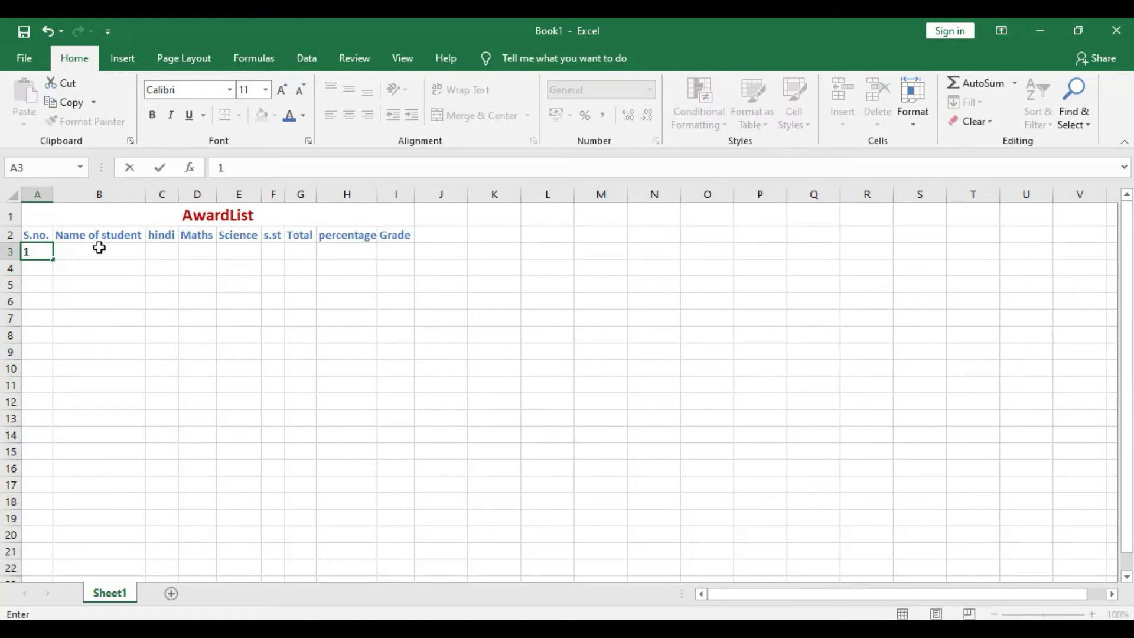
left_click(32, 267)
type("2")
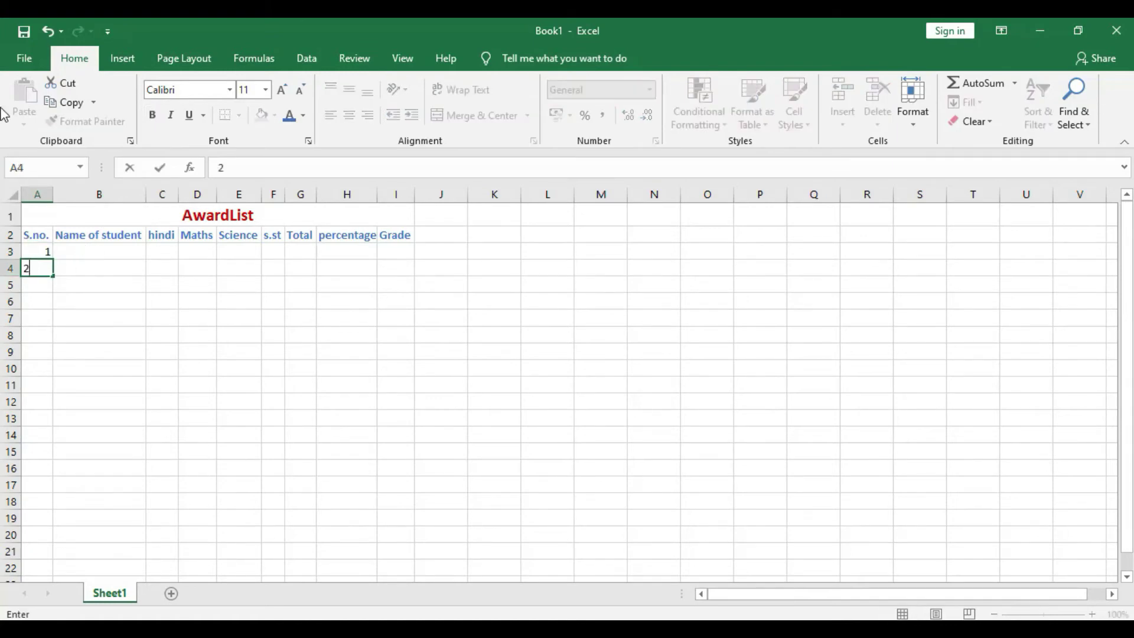
left_click(38, 288)
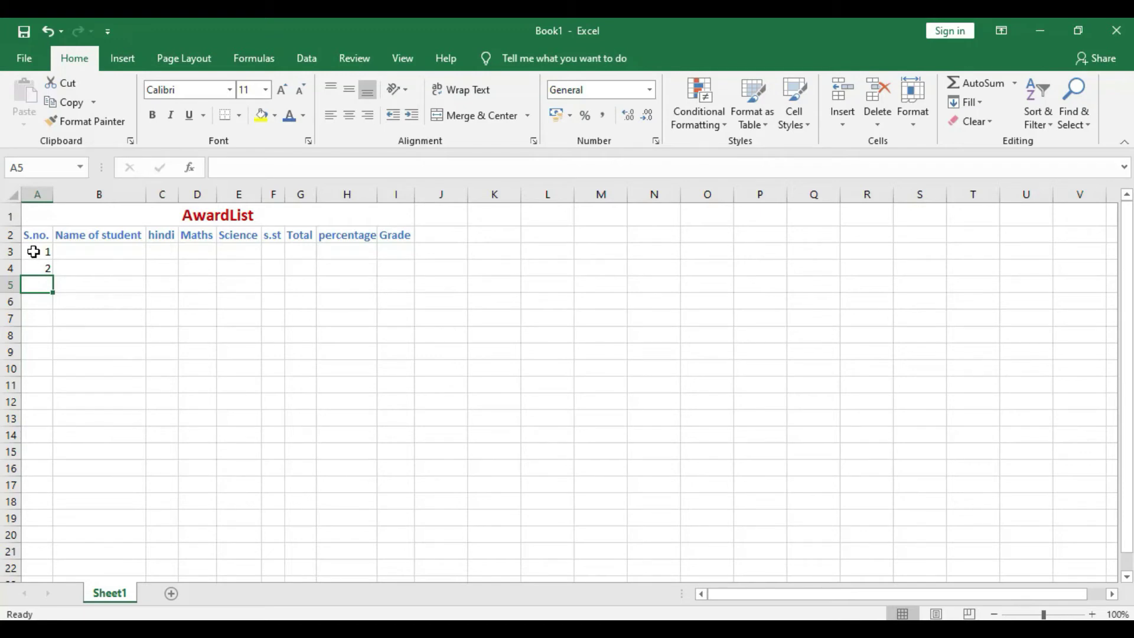
left_click_drag(33, 254, 44, 269)
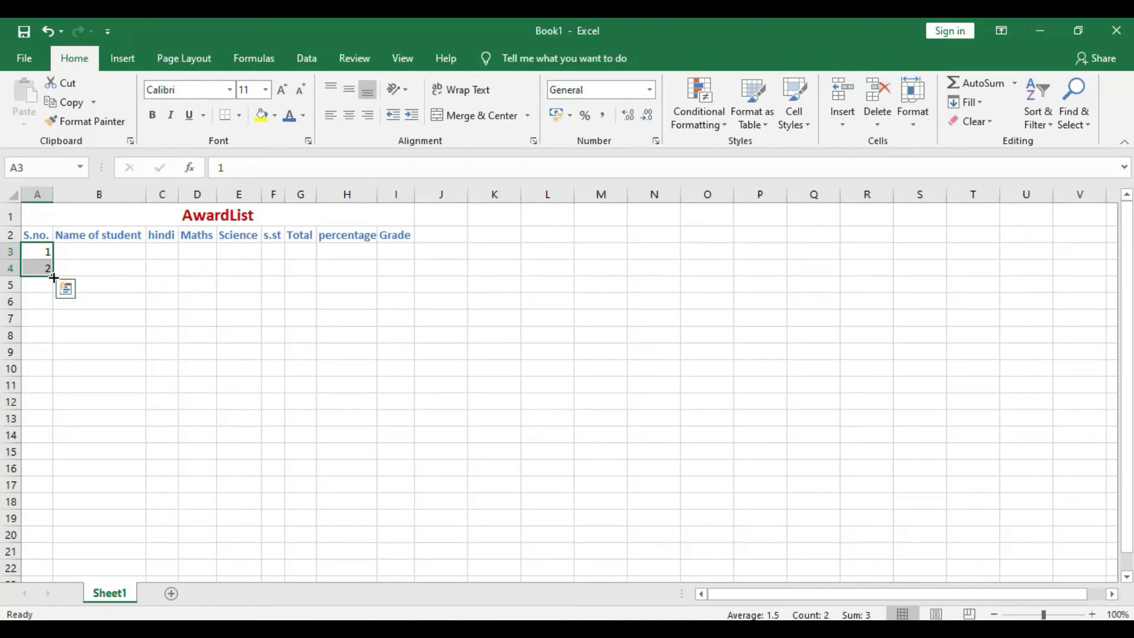
left_click_drag(53, 277, 54, 277)
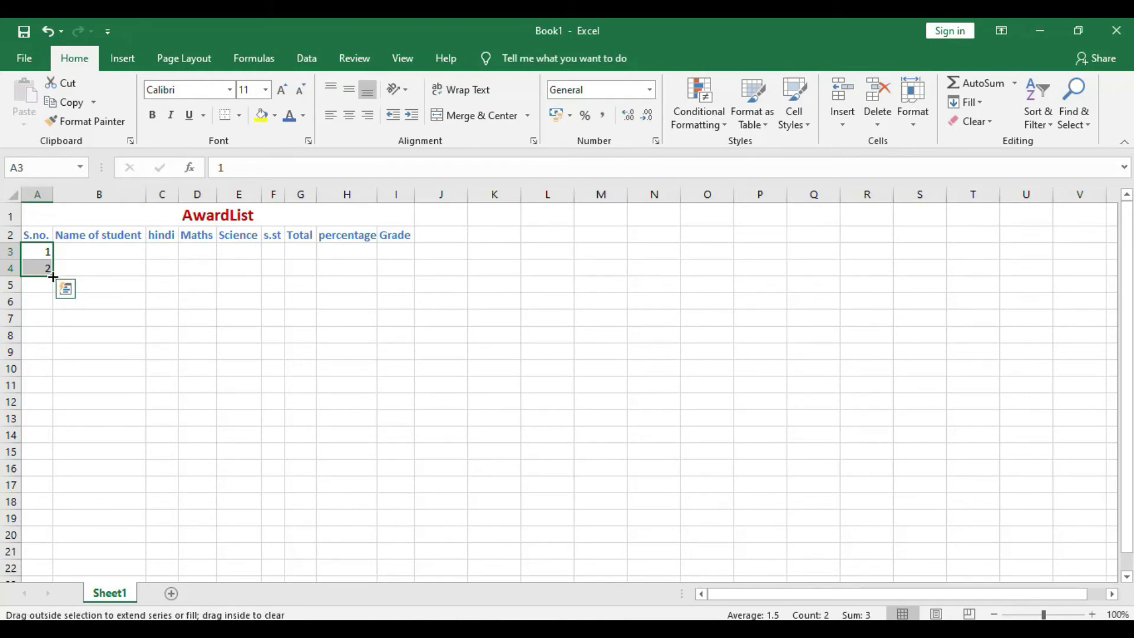
left_click_drag(53, 277, 56, 412)
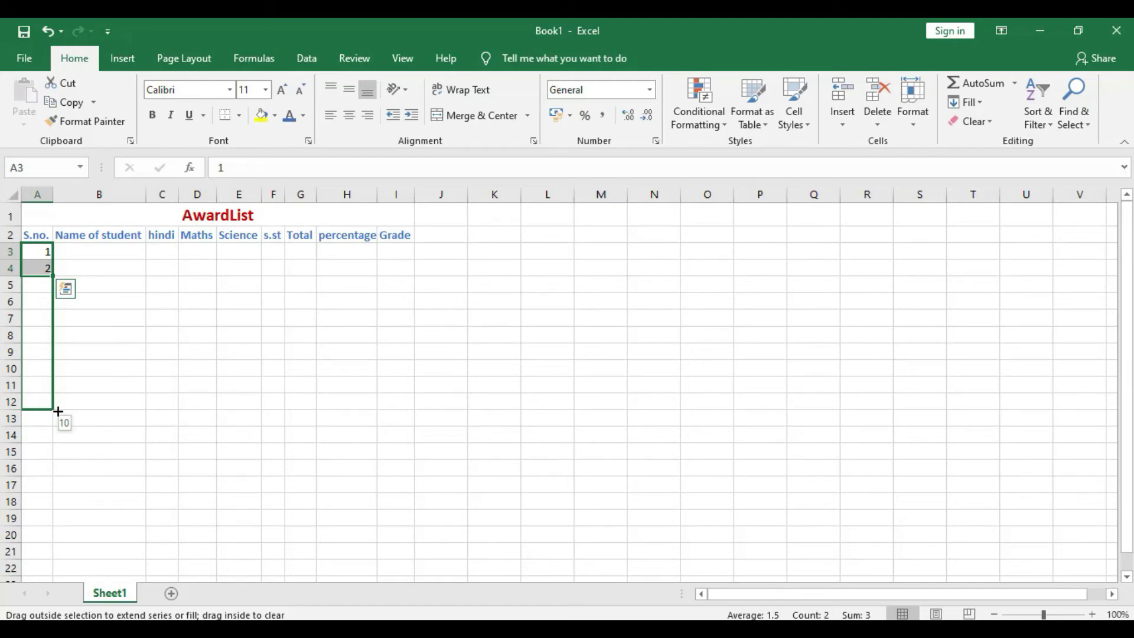
left_click_drag(58, 411, 58, 412)
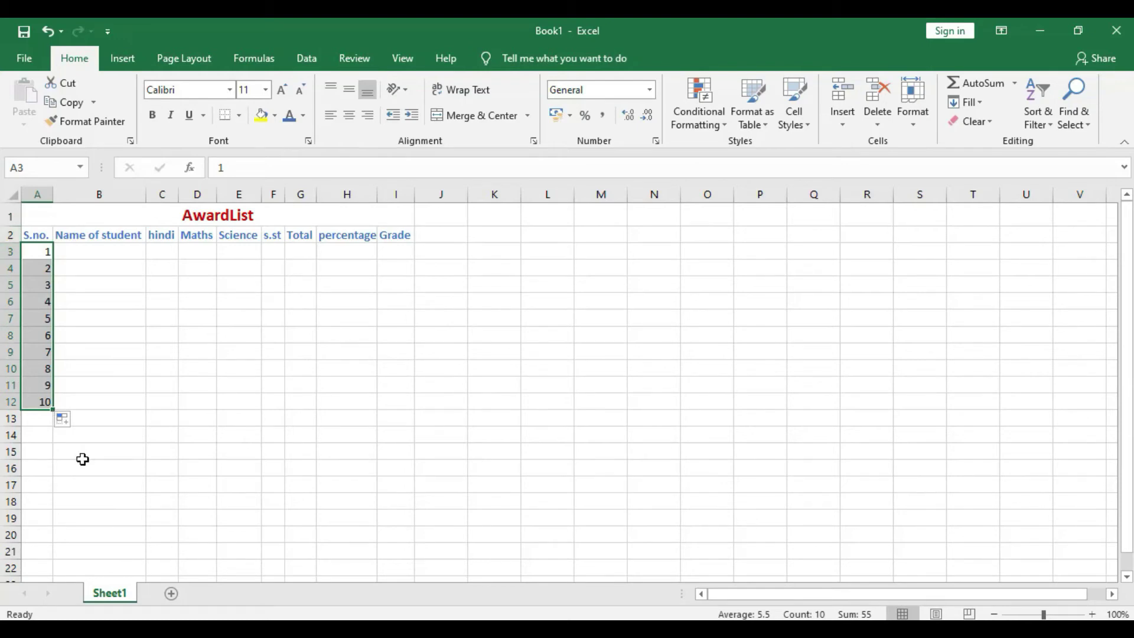
Enter the ten students' first names in the Name of student column, cells B3 to B12
left_click(99, 253)
type("s")
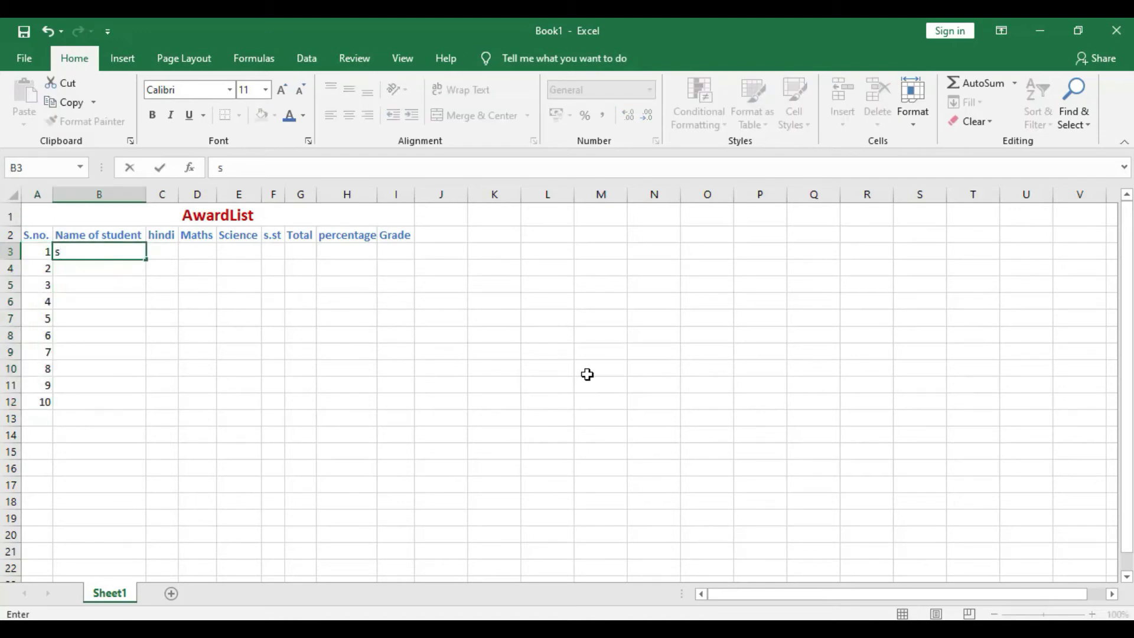
key("BackSpace")
type("son")
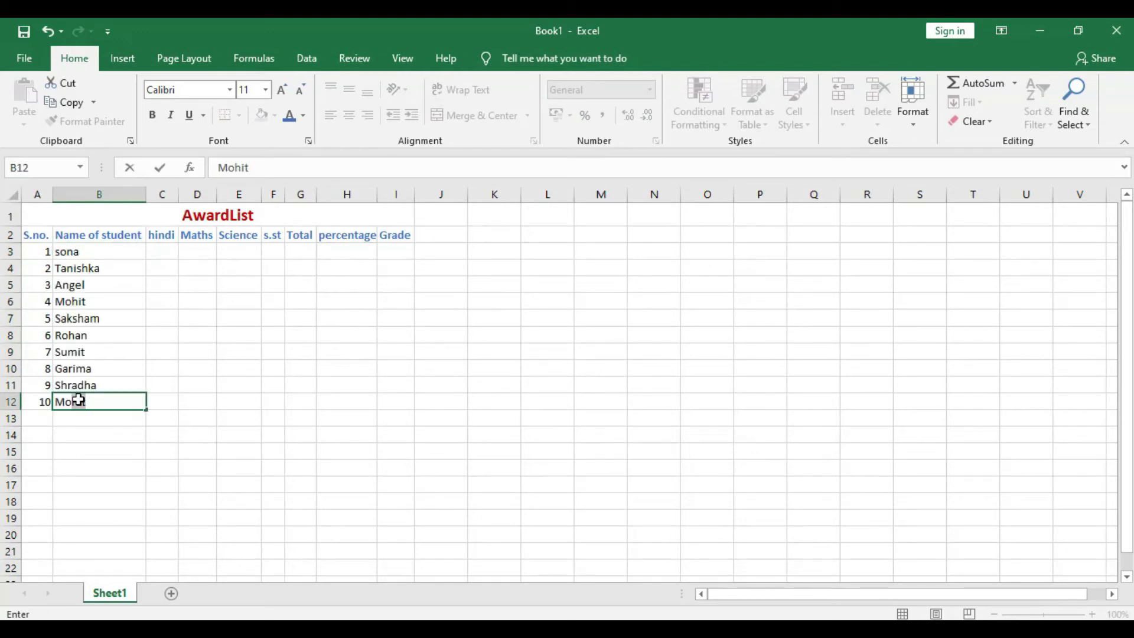
key("BackSpace")
type("ni")
Enter the first student's marks in row 3: hindi 56, Maths 86, Science 69 and s.st 68
left_click(162, 253)
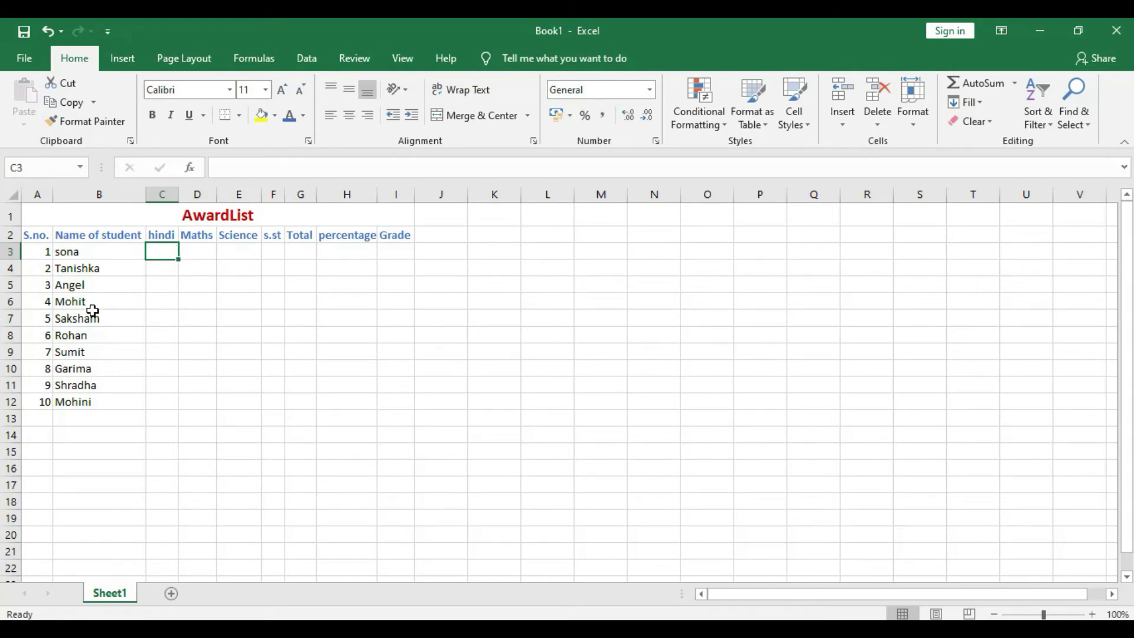
type("56")
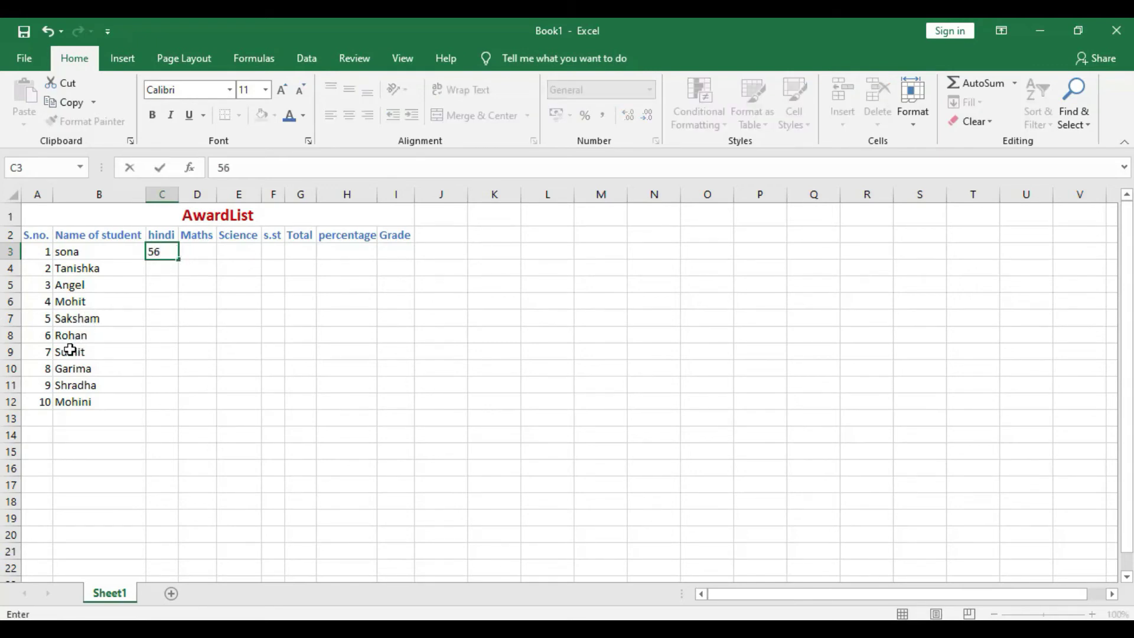
left_click(203, 254)
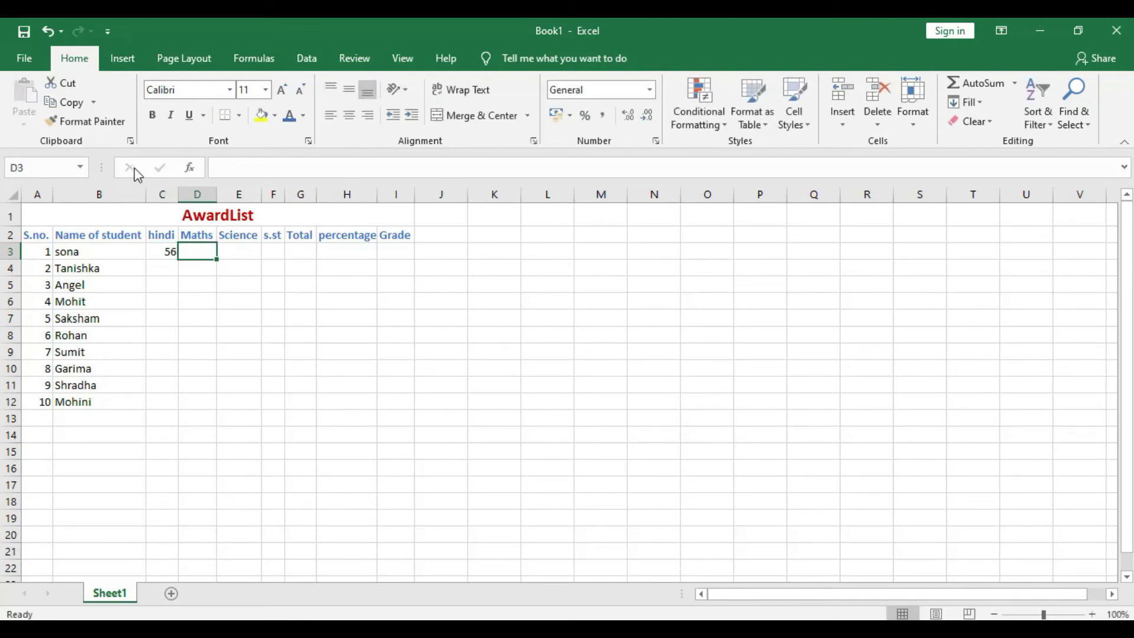
type("86")
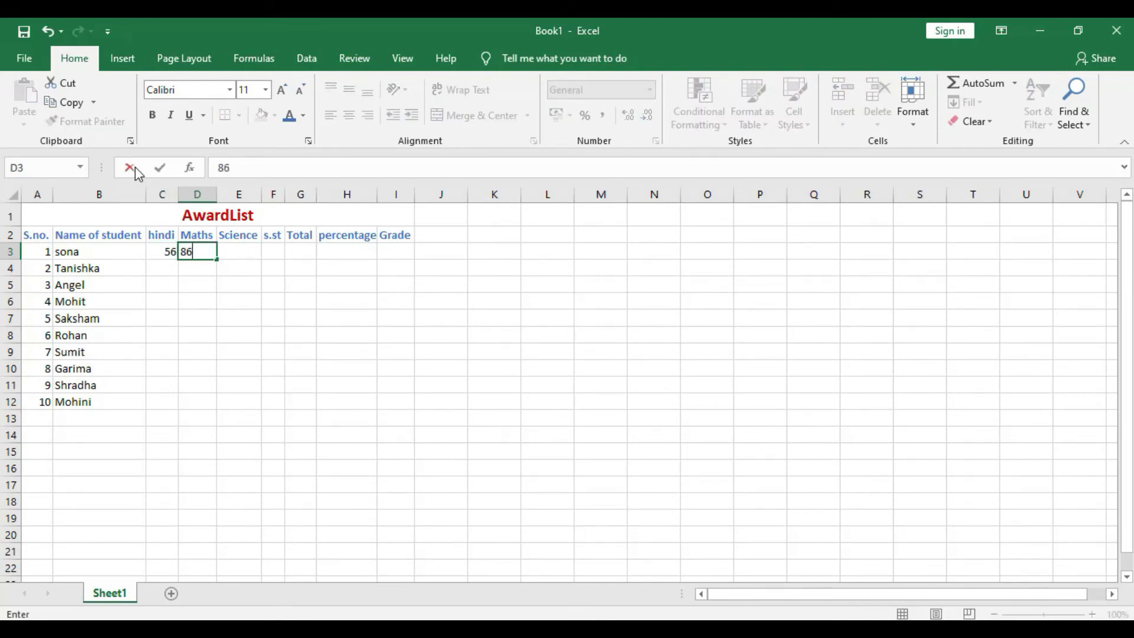
left_click(225, 248)
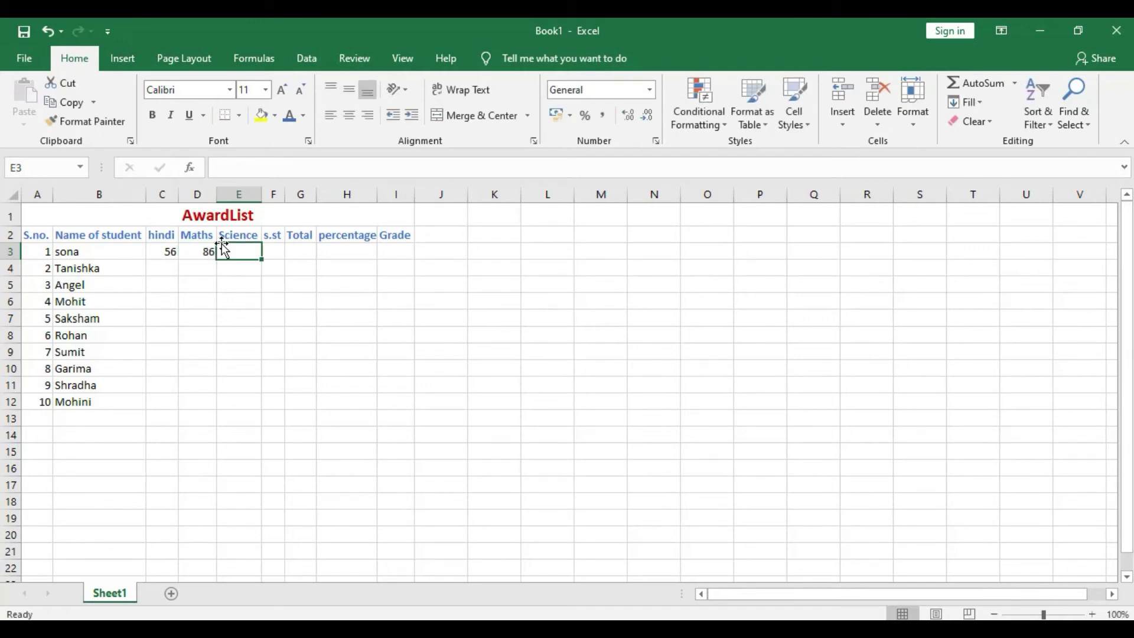
type("69")
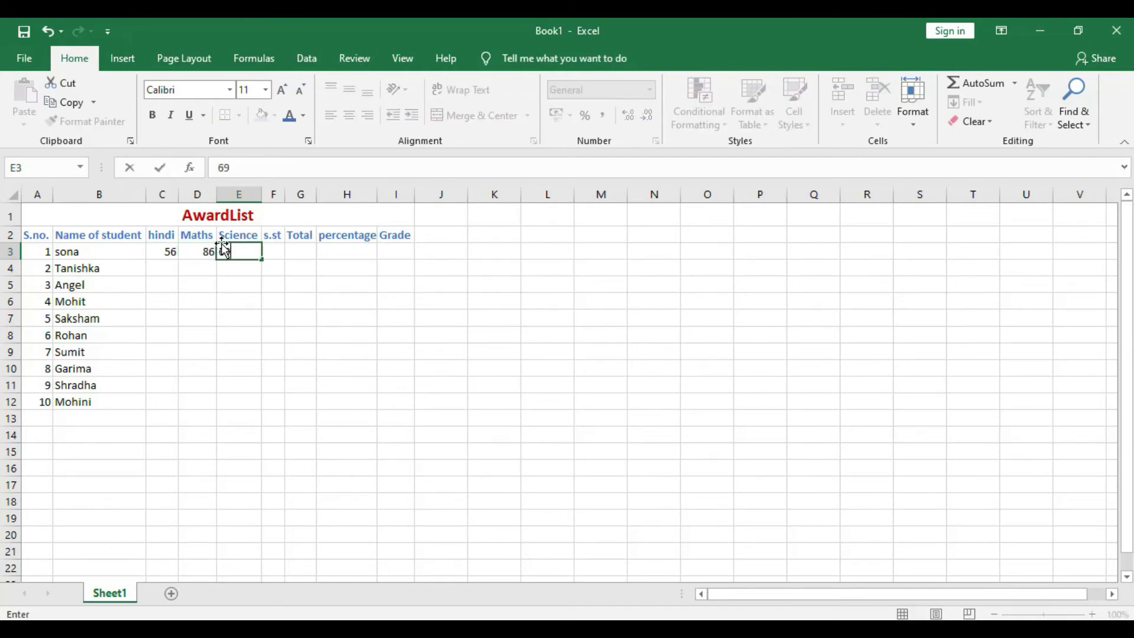
left_click(270, 248)
type("68")
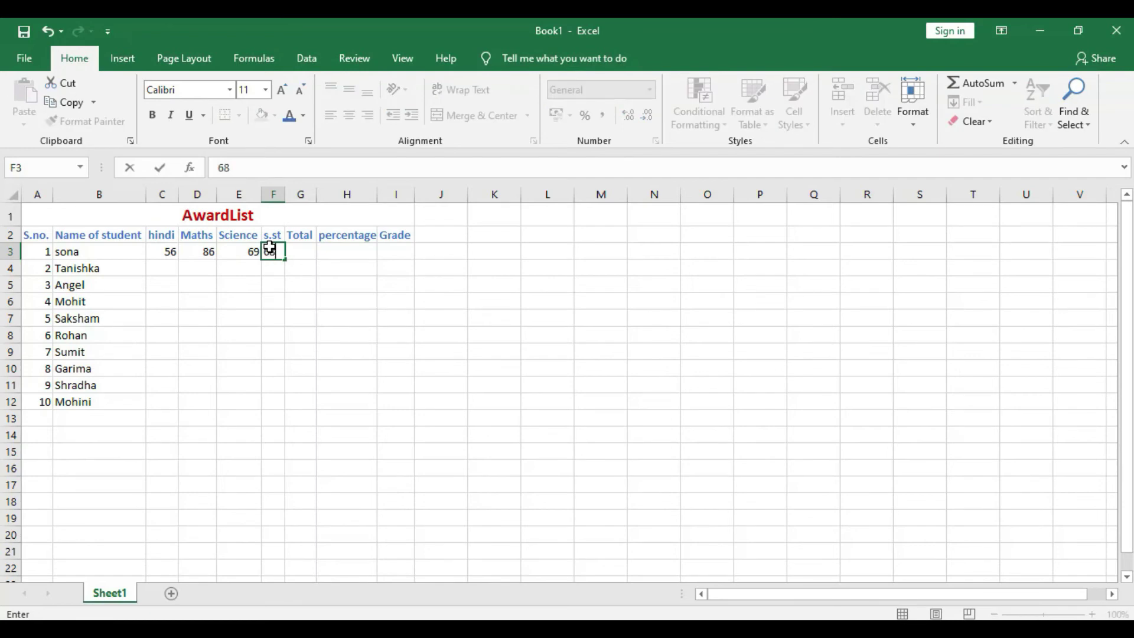
Calculate the first student's Total in G3 with the formula =C3+D3+E3+F3
left_click(297, 253)
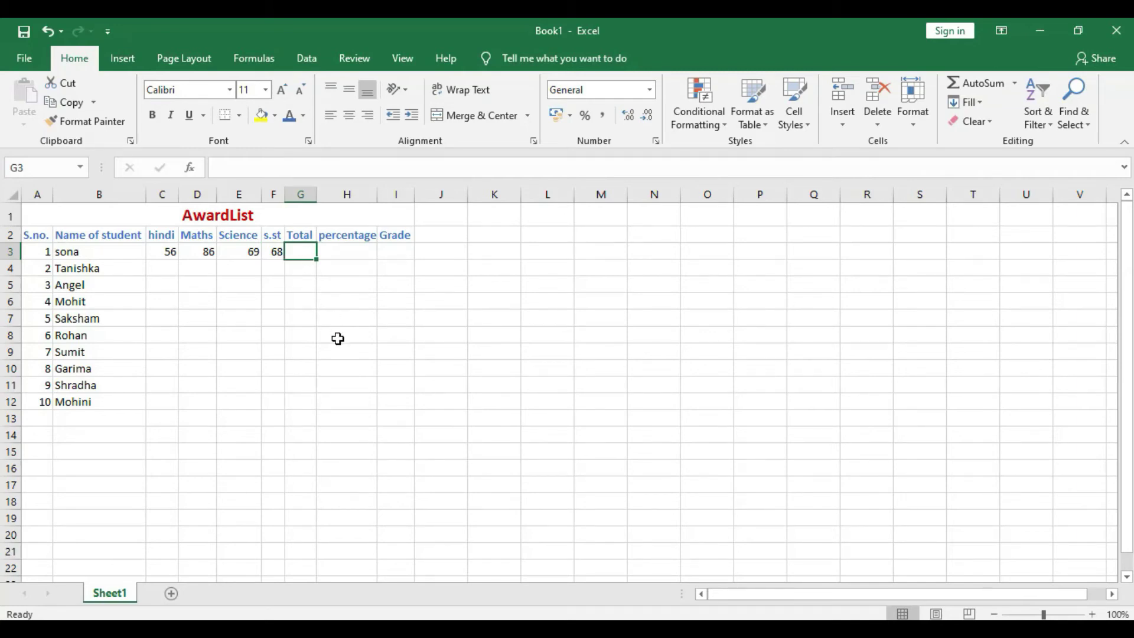
type("=")
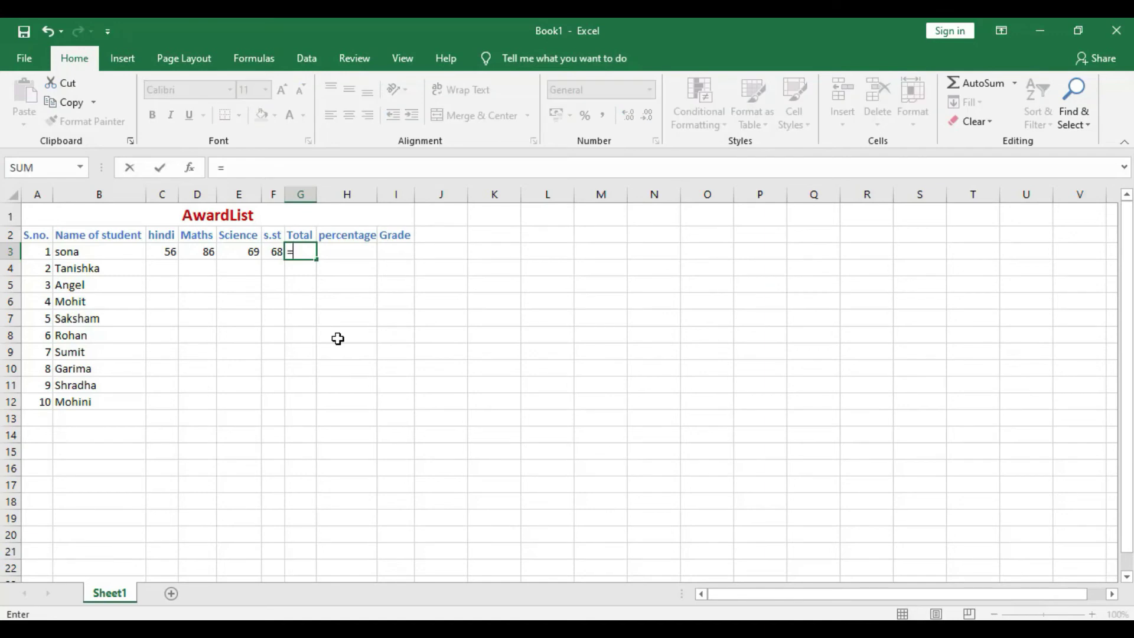
left_click(164, 251)
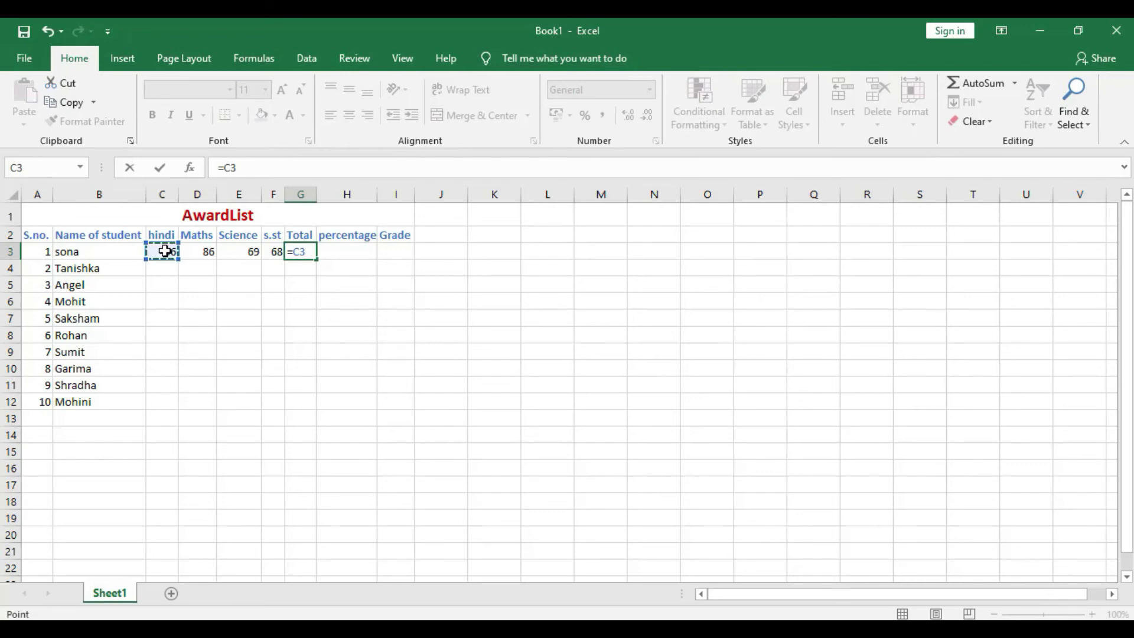
type("+")
left_click(203, 253)
type("+")
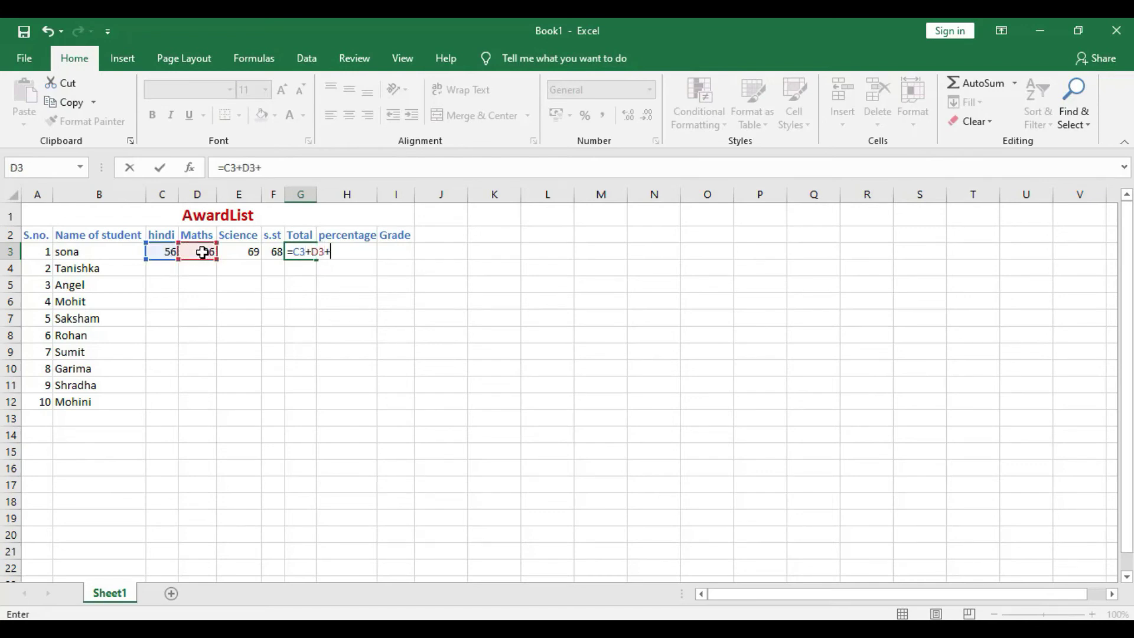
left_click(247, 253)
type("+")
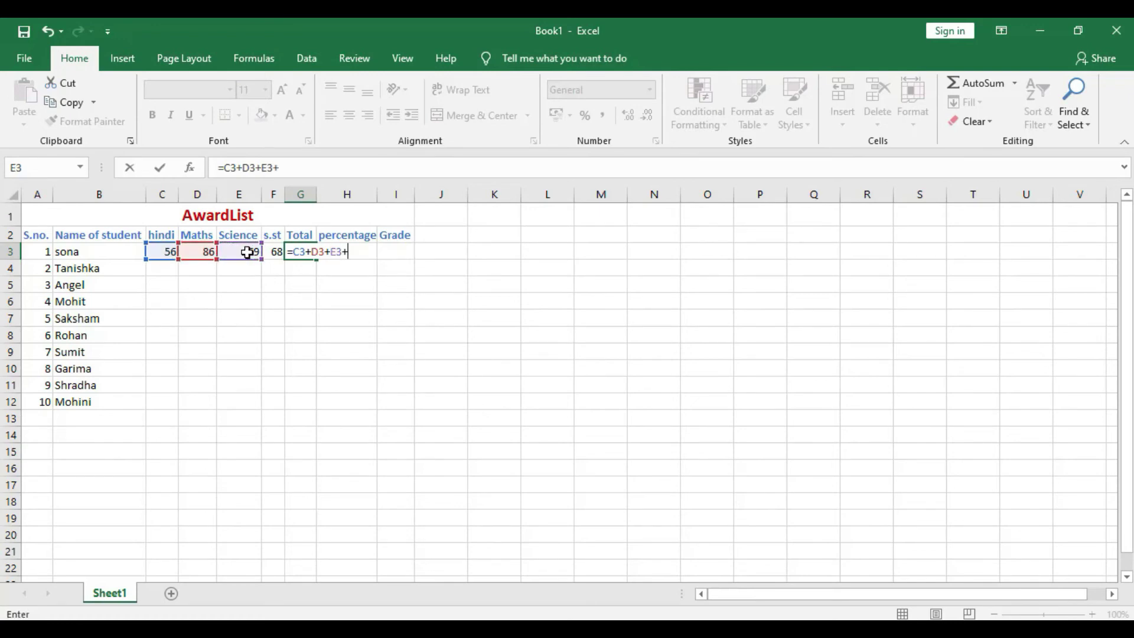
left_click(278, 253)
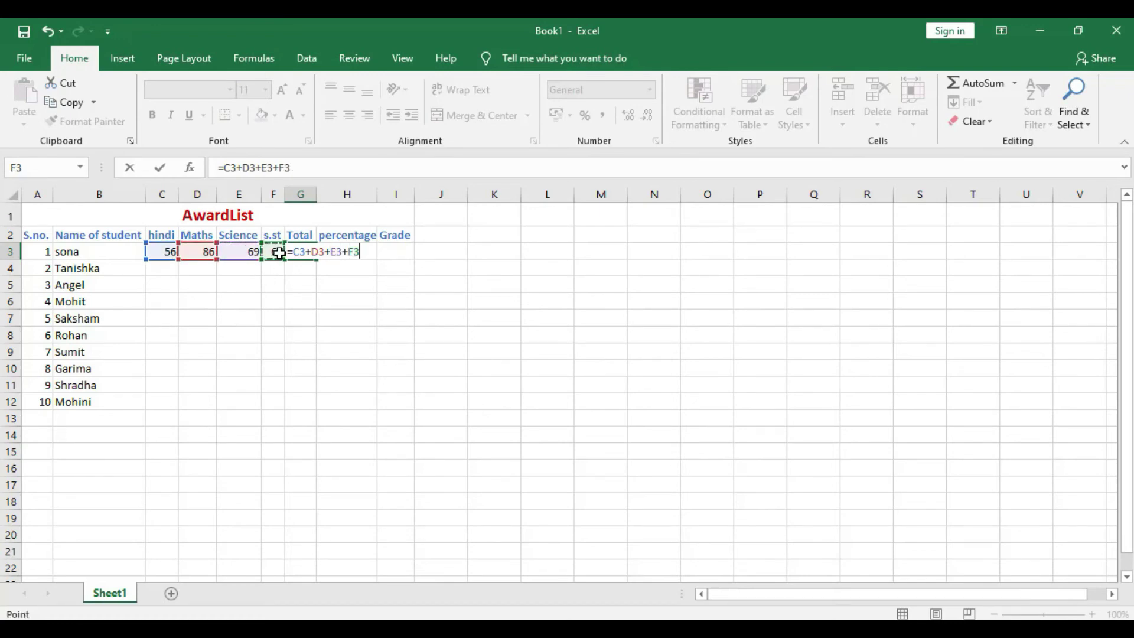
key("Return")
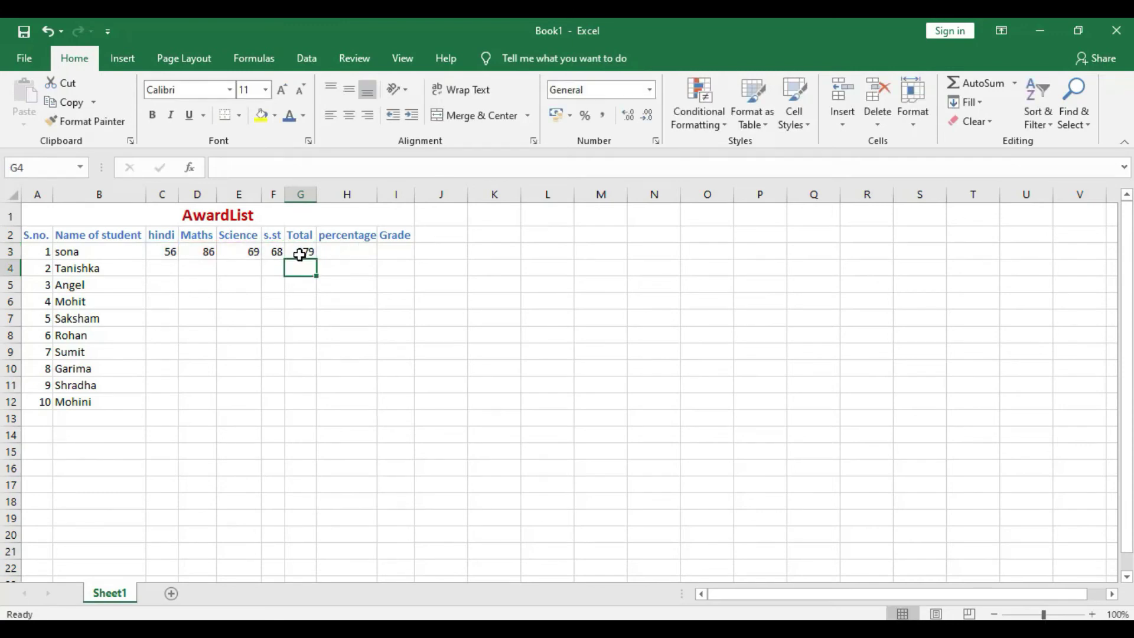
Replace the Total formula in G3 with =sum(C3:F3)
left_click(300, 253)
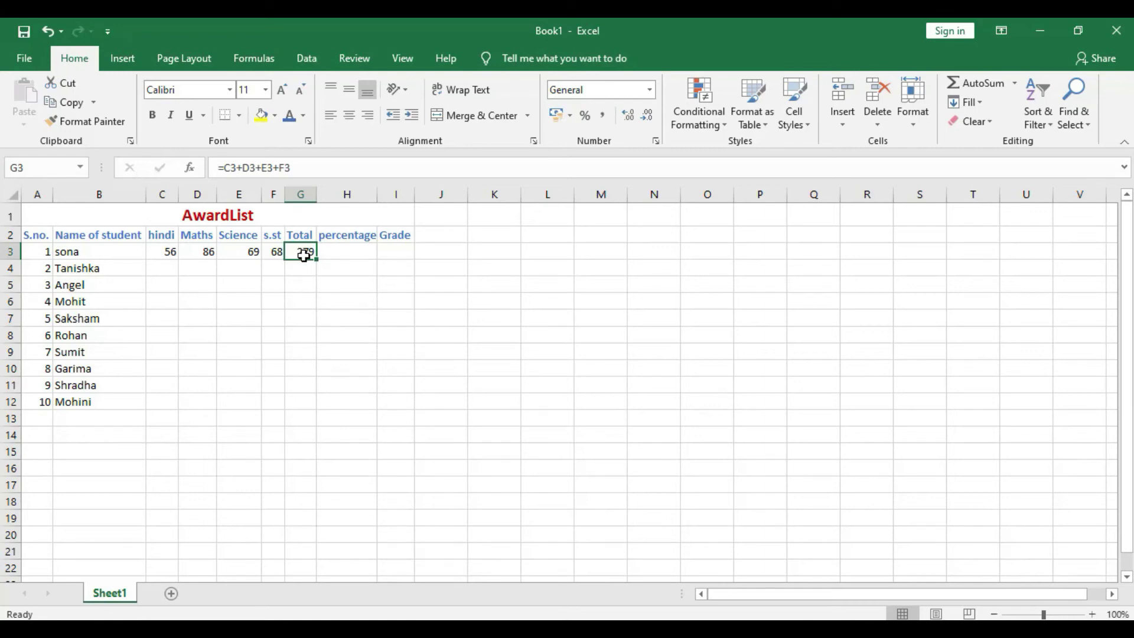
double_click(303, 255)
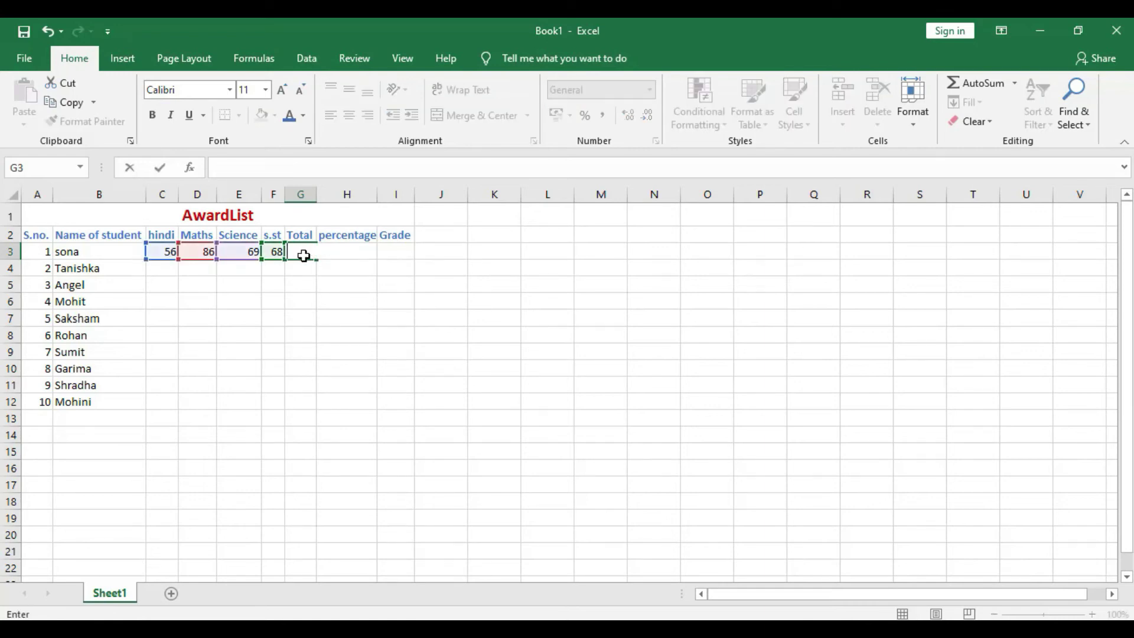
type("=sum")
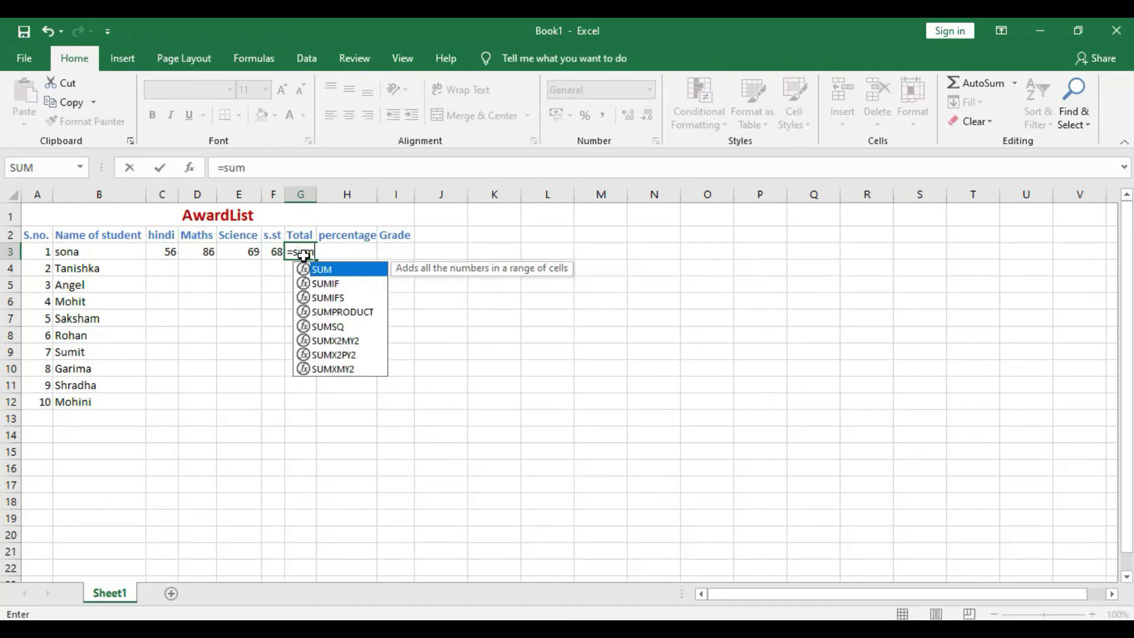
type("(")
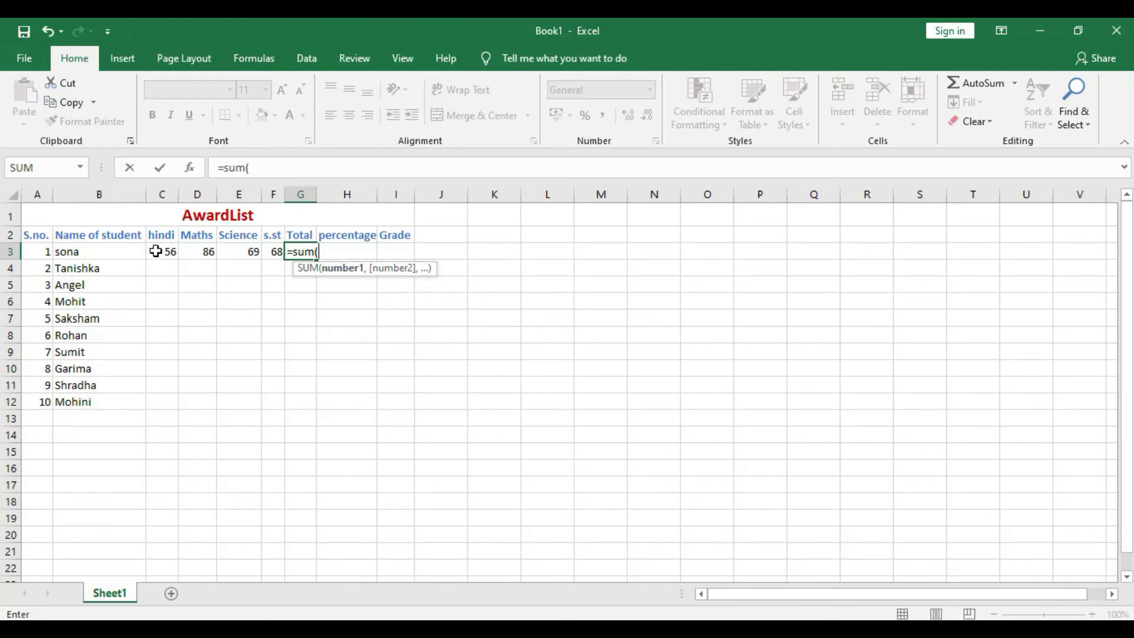
left_click_drag(158, 251, 276, 252)
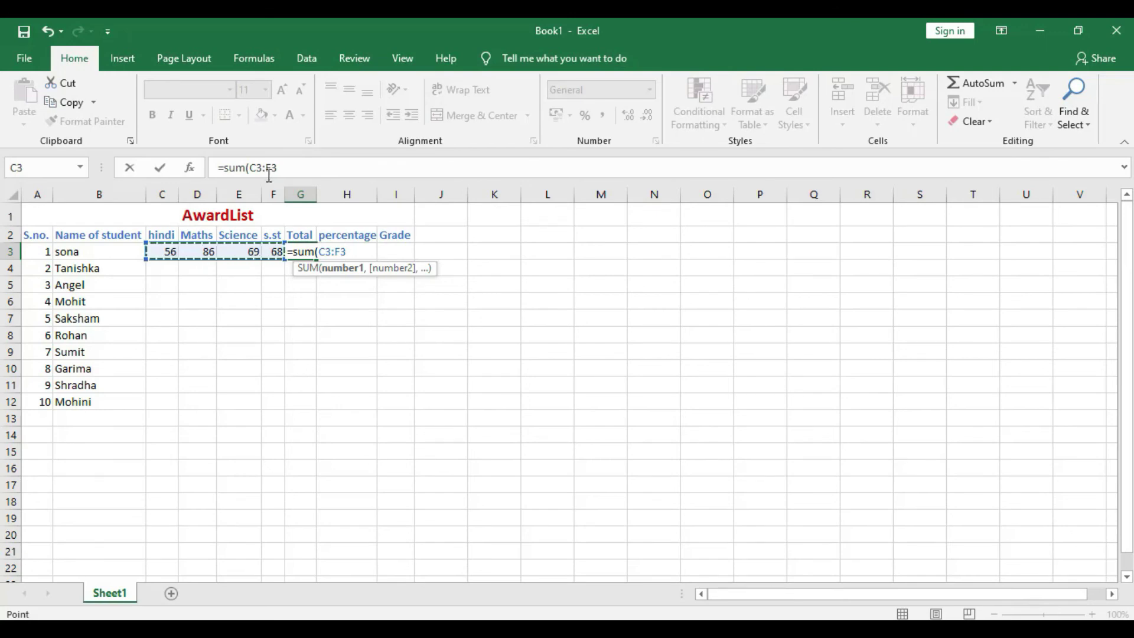
type(")")
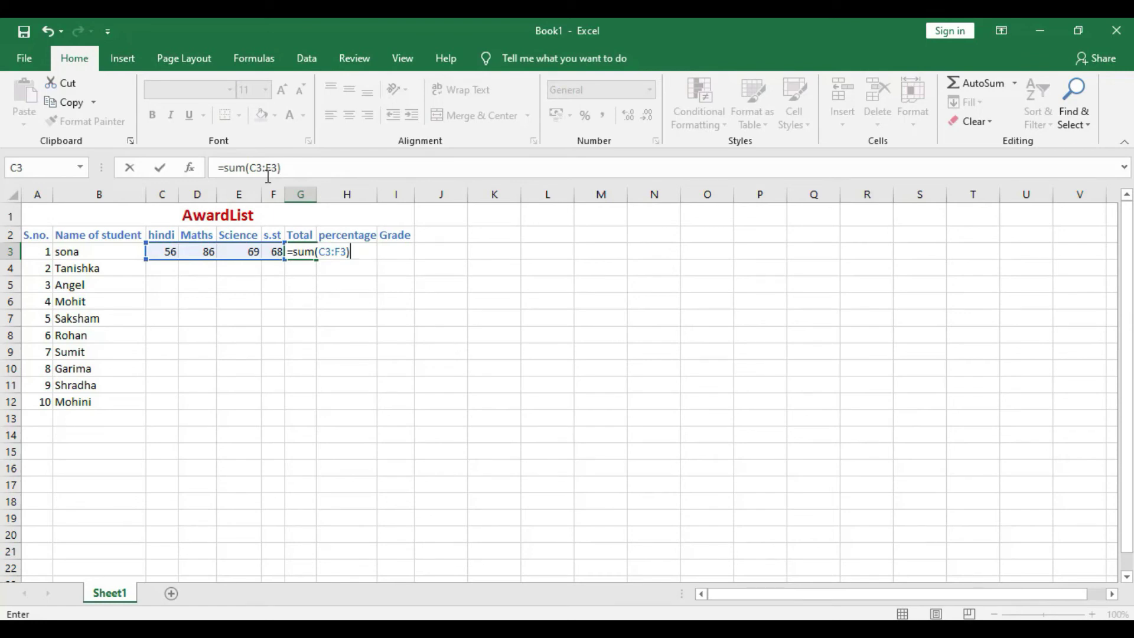
key("Return")
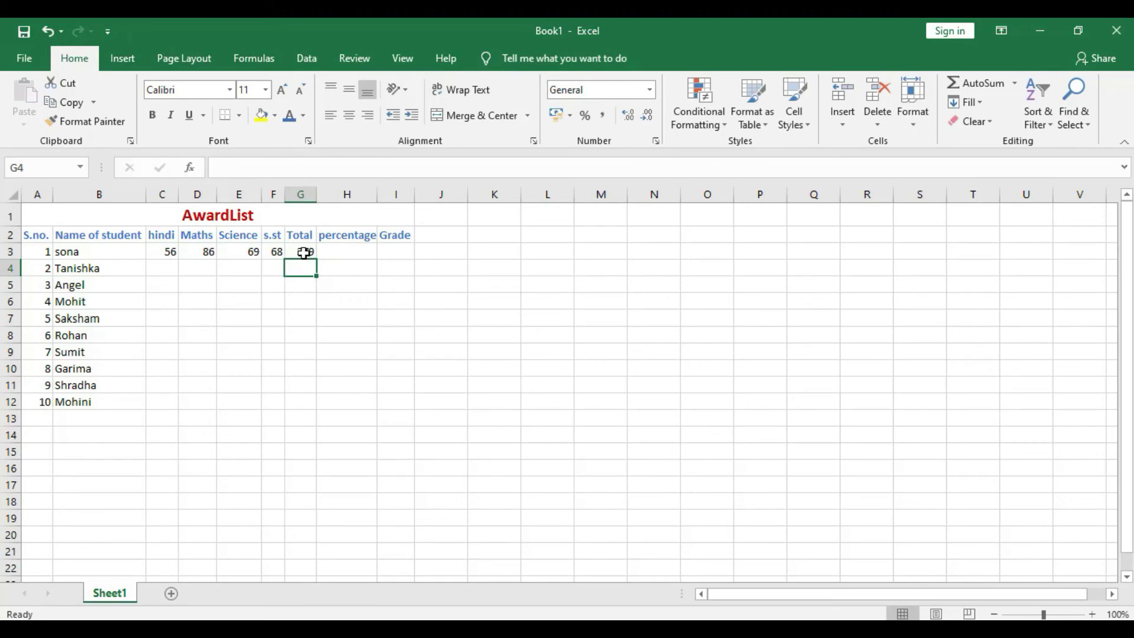
Calculate the first student's percentage in H3 with the formula =sum(G3/4)
left_click(334, 251)
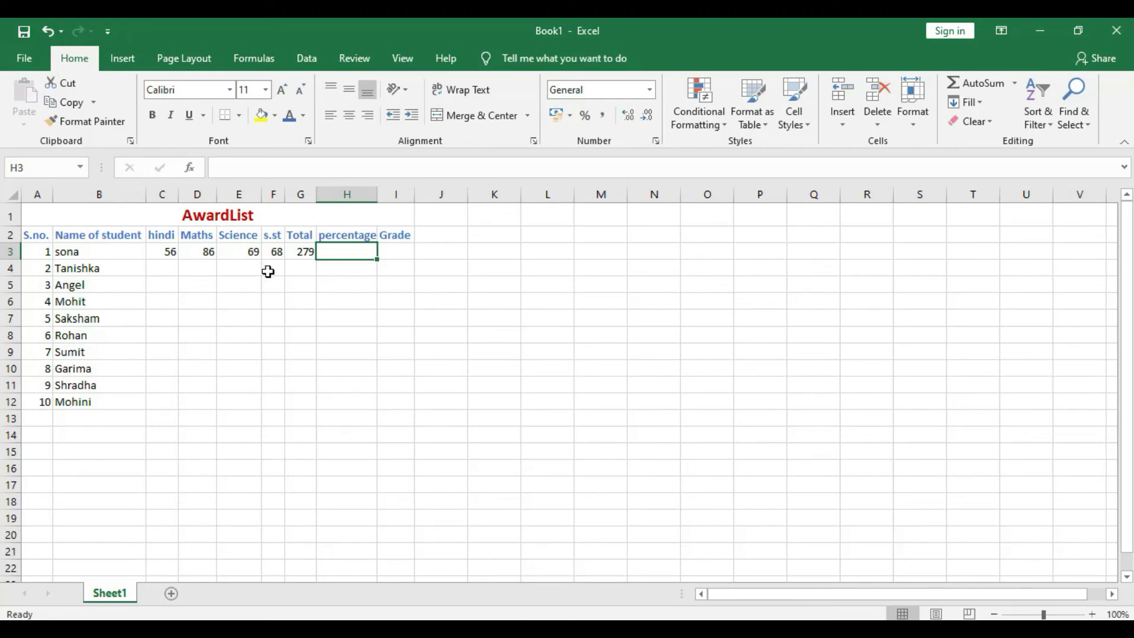
type("=s")
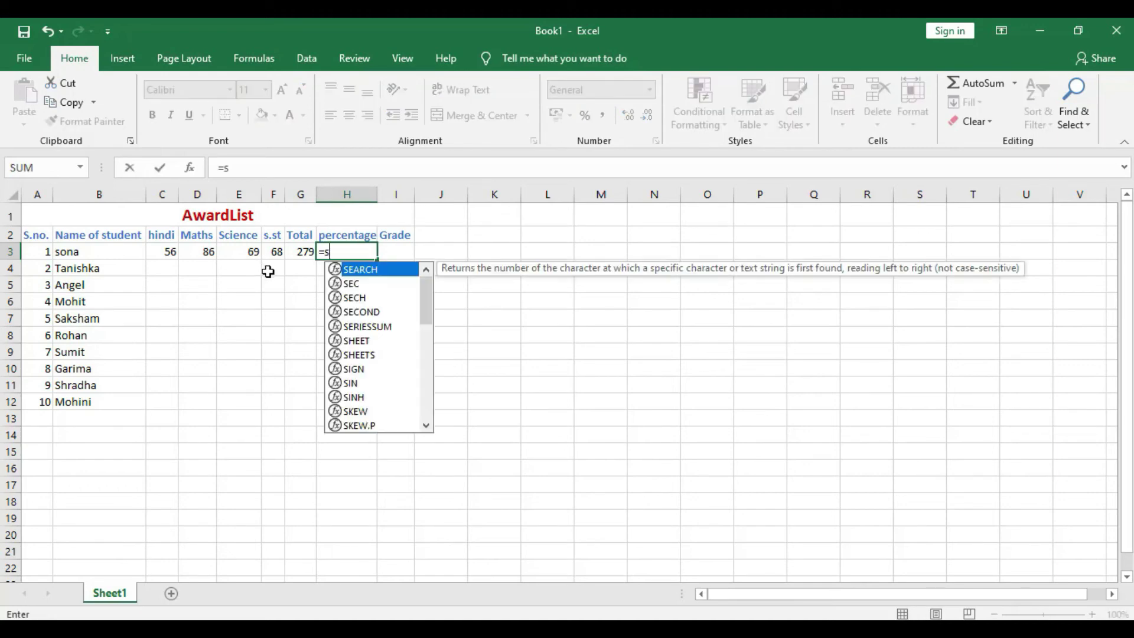
type("um")
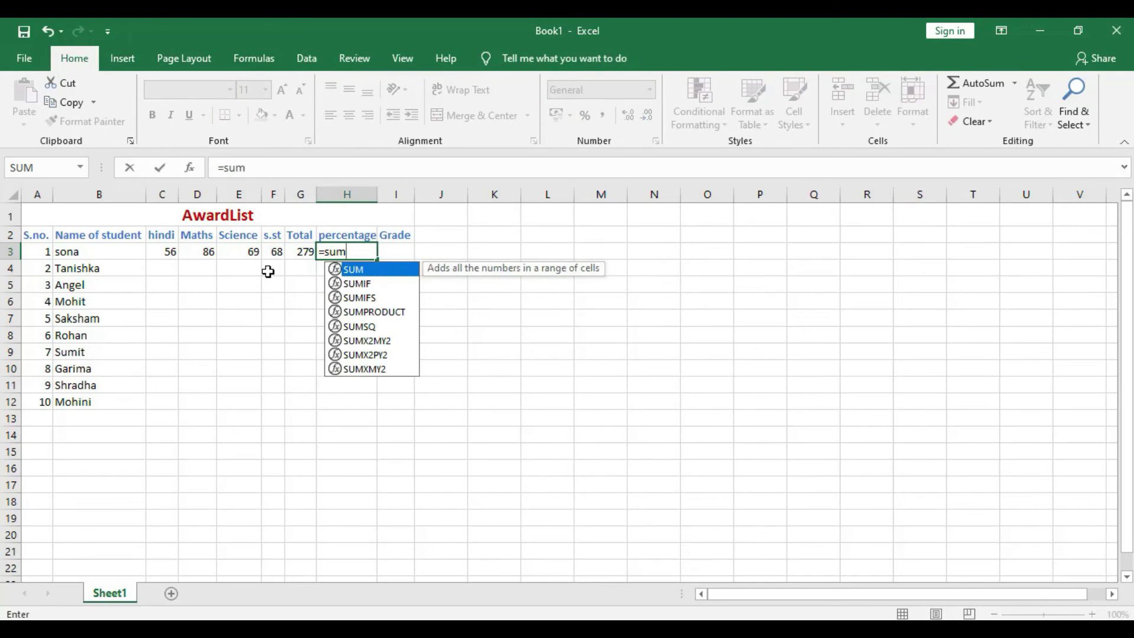
type("(")
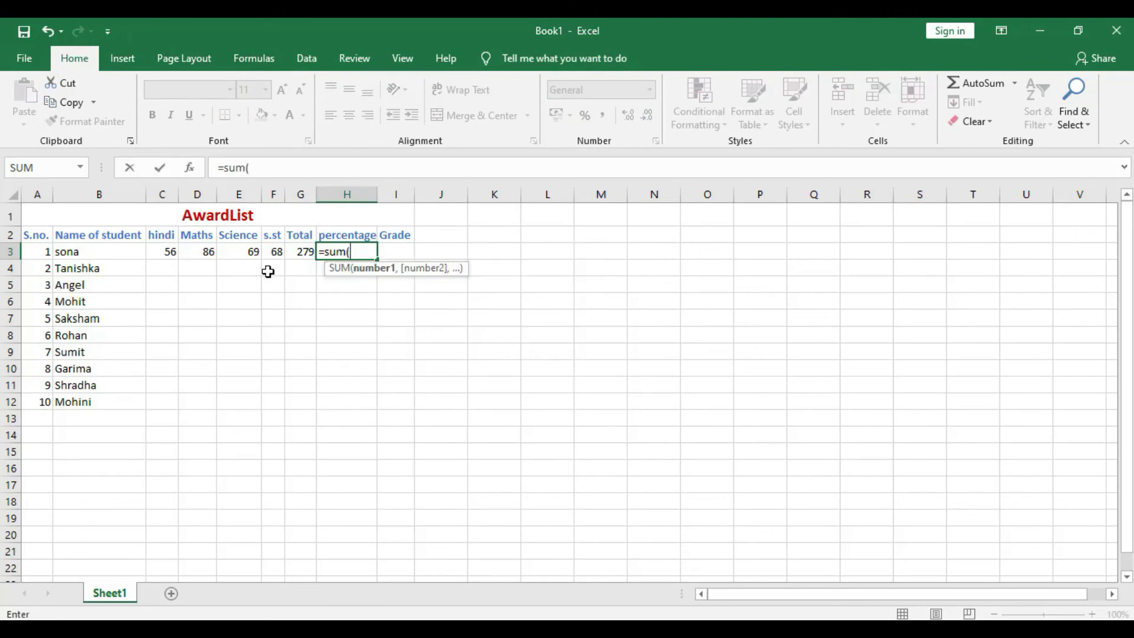
left_click(300, 251)
type("/4")
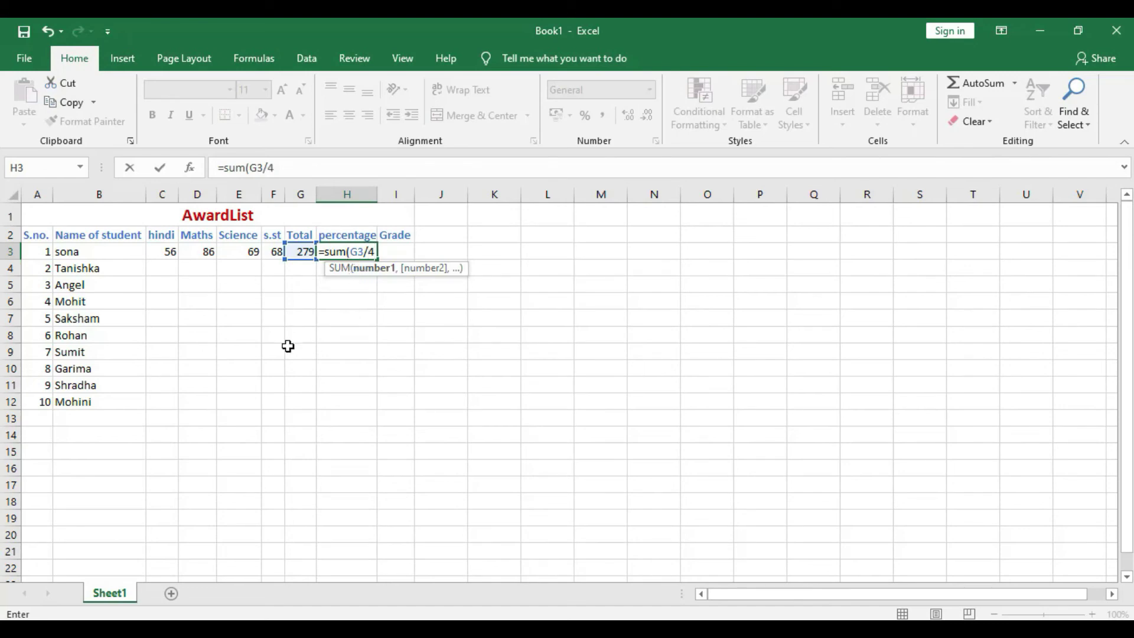
key("Return")
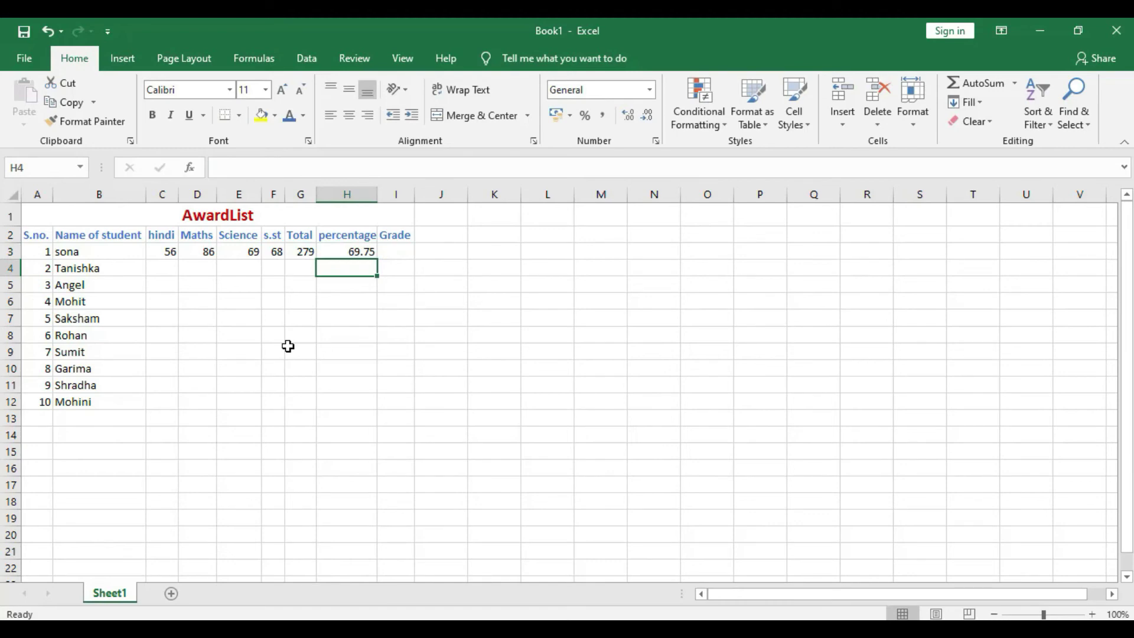
left_click(338, 250)
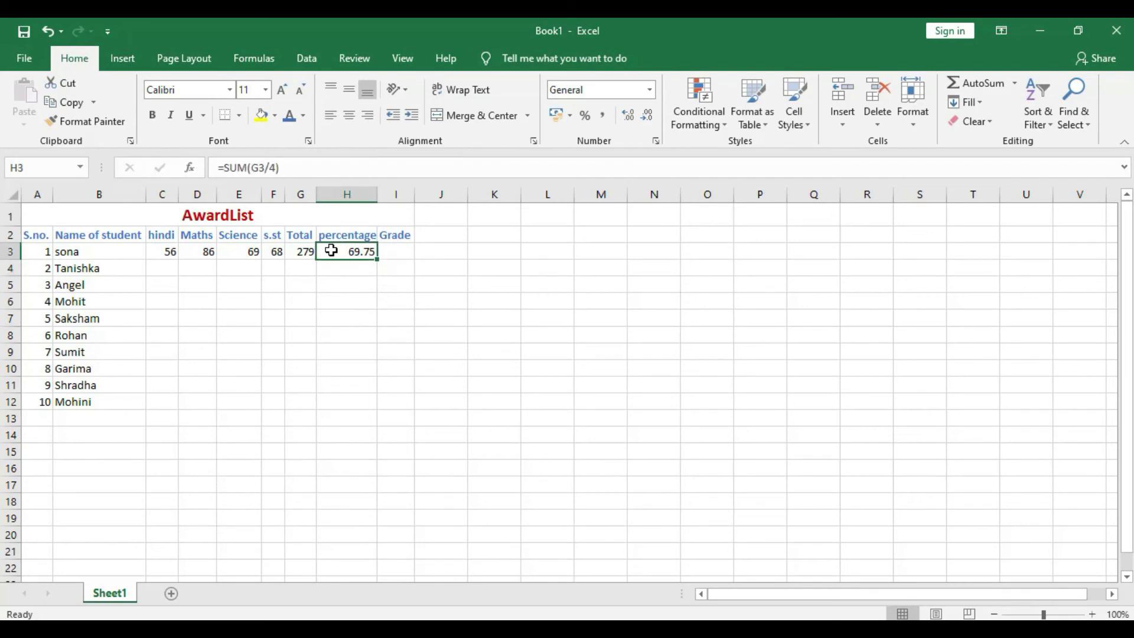
Clear the first student's percentage formula in H3 and Total formula in G3
left_click(303, 250)
left_click(339, 250)
key("BackSpace")
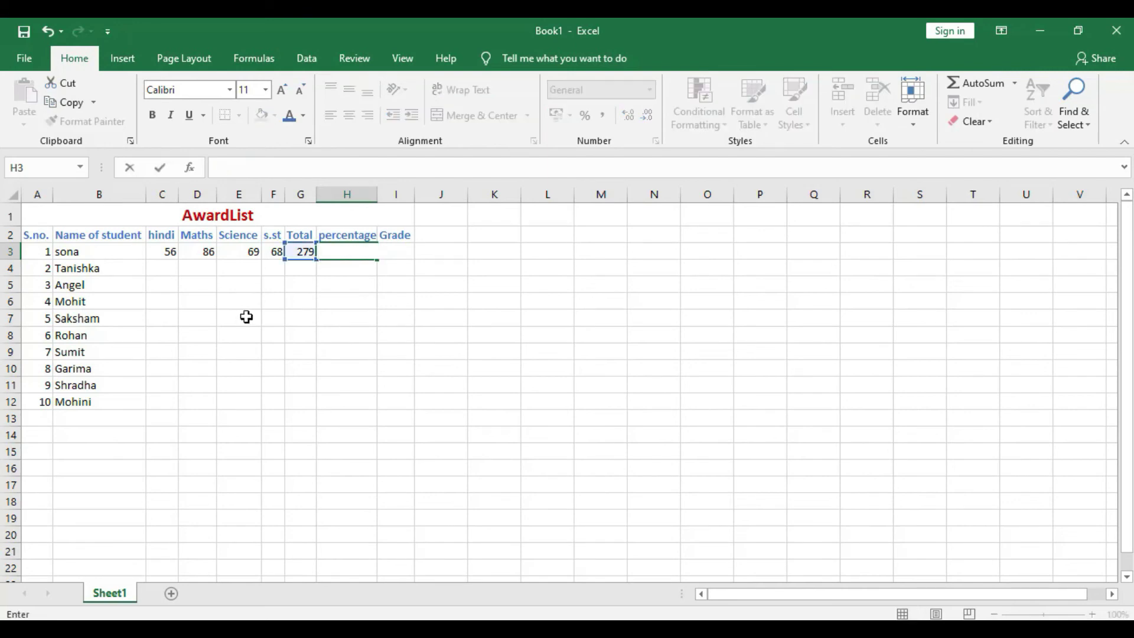
left_click(322, 280)
left_click_drag(299, 263, 300, 259)
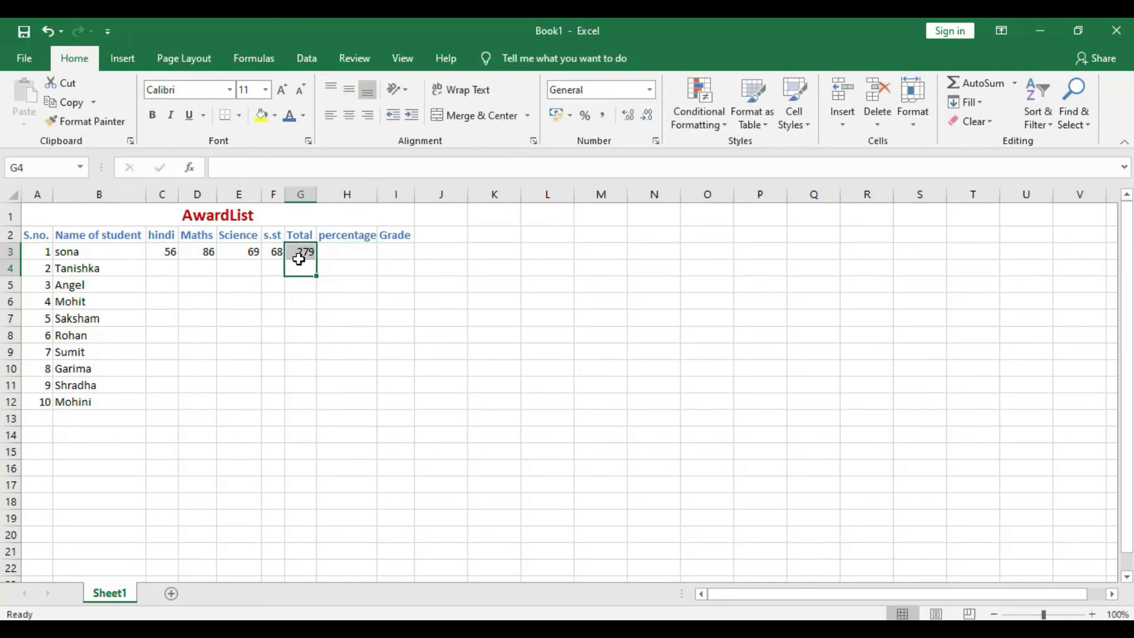
left_click(303, 252)
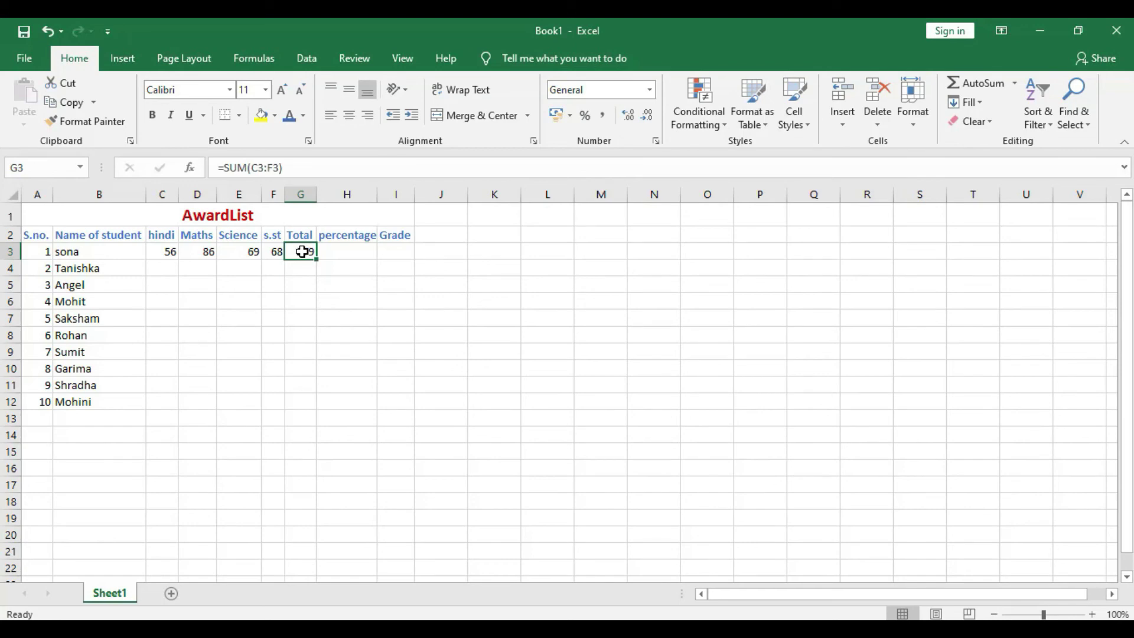
key("BackSpace")
left_click(334, 320)
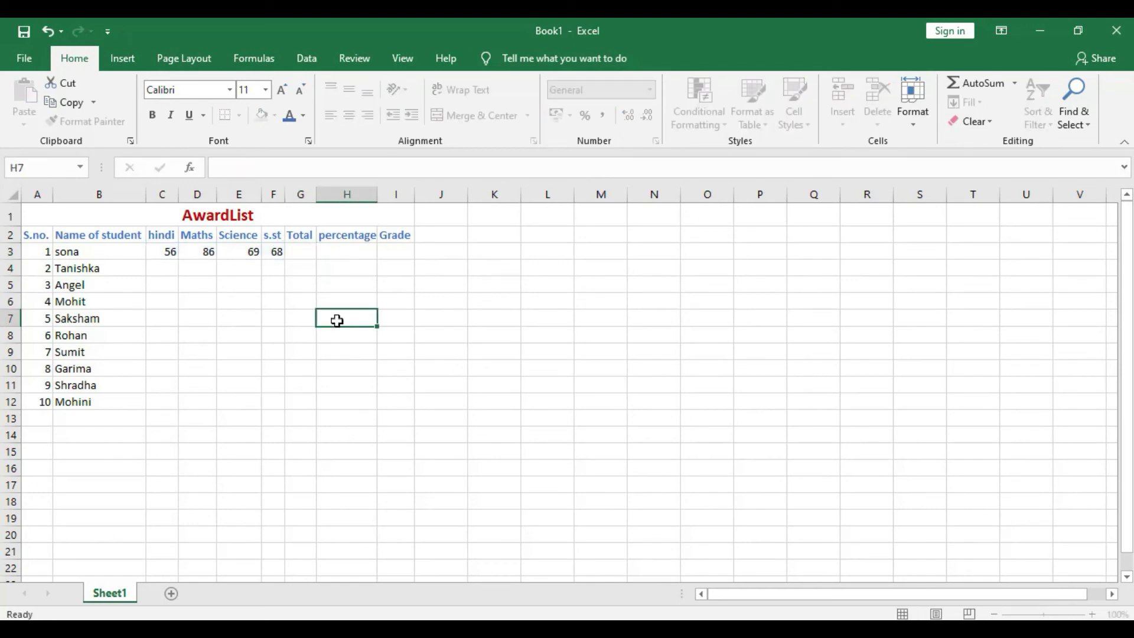
Calculate the first student's Total in G3 by inserting an AutoSum Sum over C3:F3
left_click(302, 252)
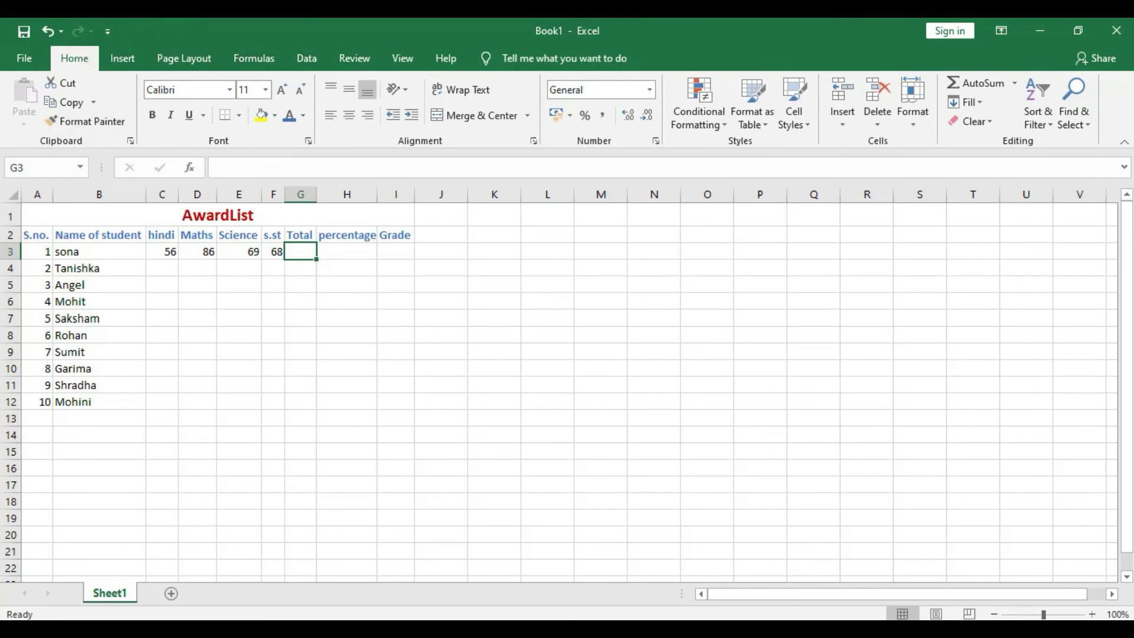
left_click(1016, 85)
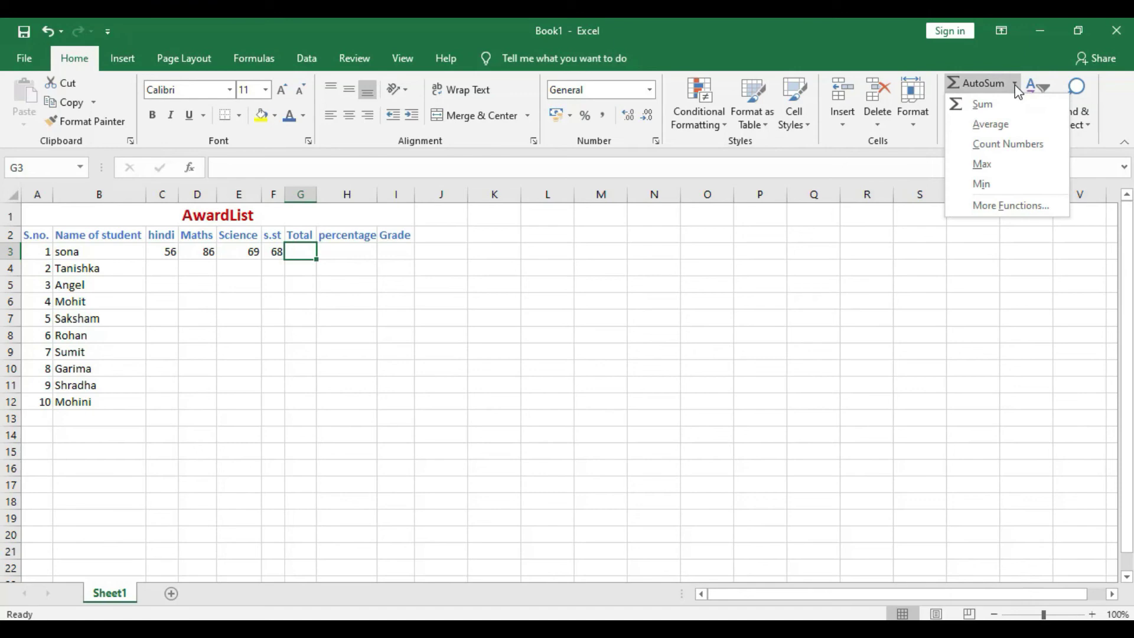
left_click(984, 105)
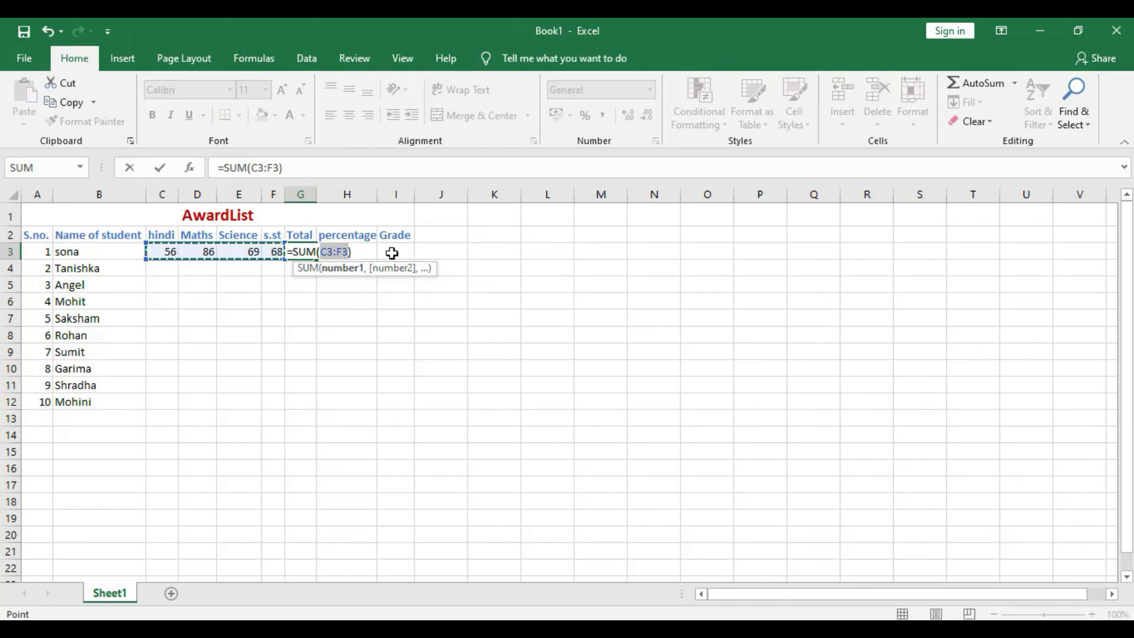
key("Return")
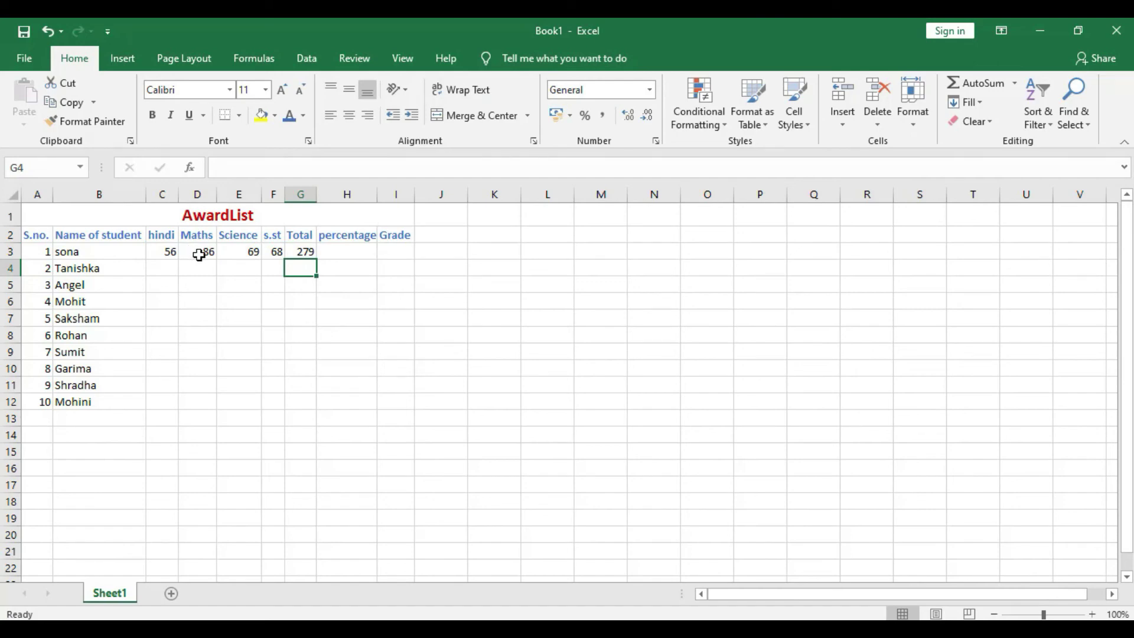
Calculate the first student's percentage in H3 with the AutoSum Average function over the four subject marks, C3:F3
left_click(334, 254)
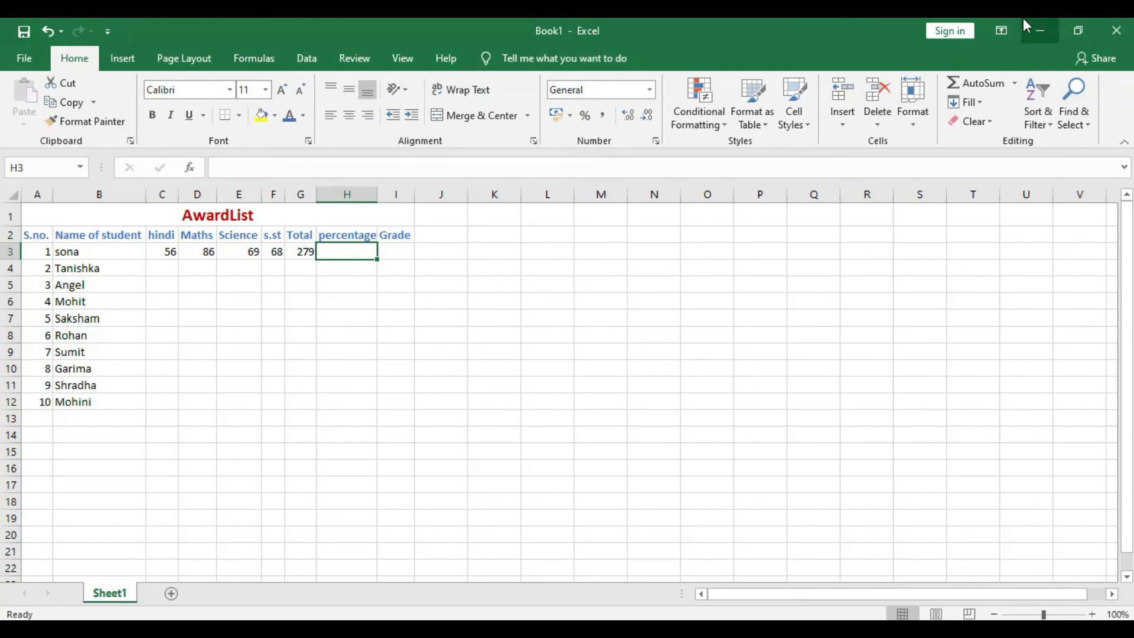
left_click(1016, 83)
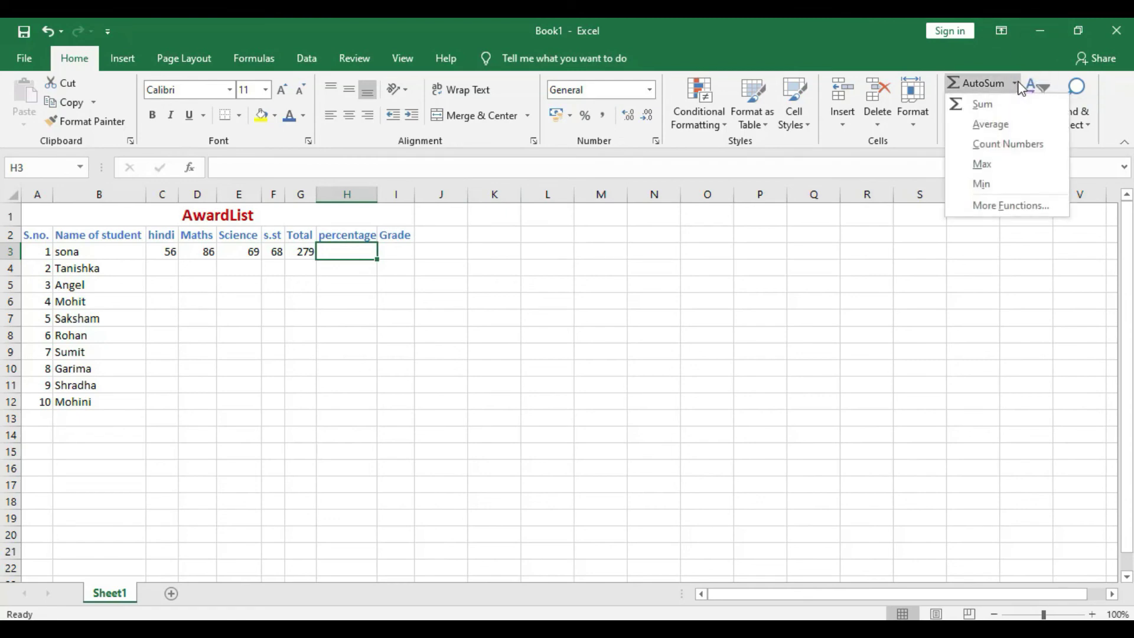
left_click(1003, 124)
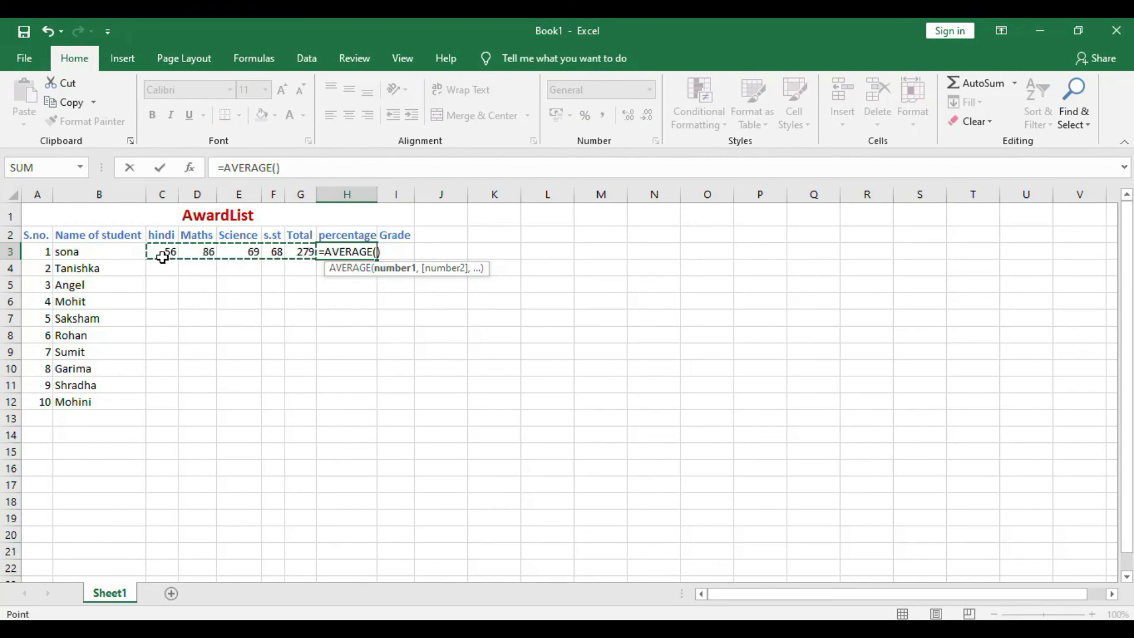
left_click_drag(163, 254, 274, 248)
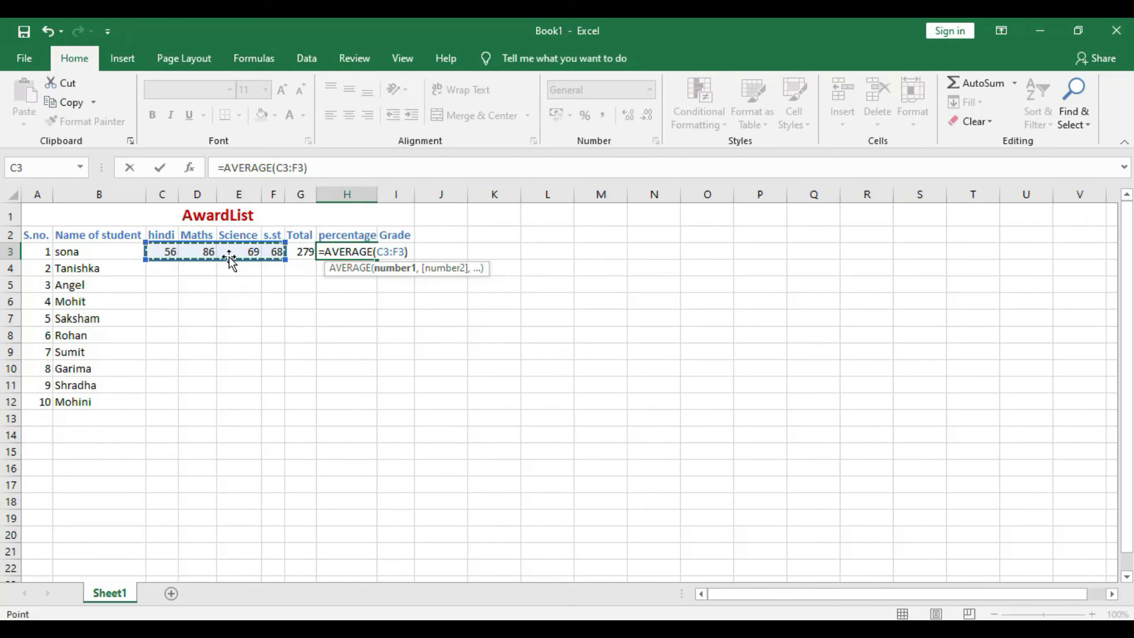
key("Return")
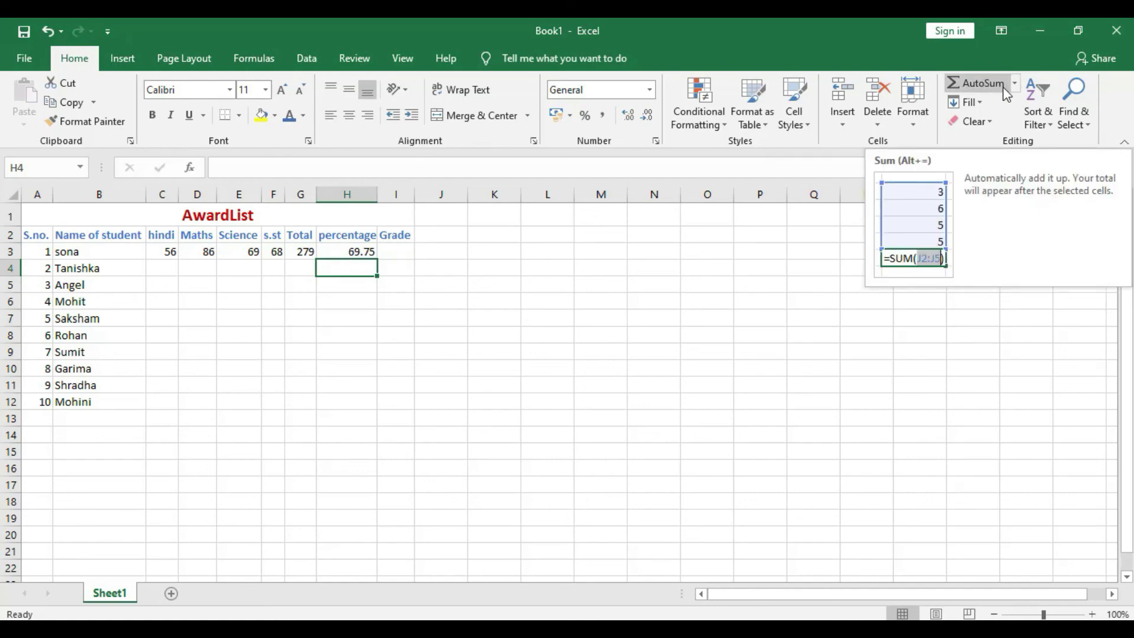
Enter the Grade formula =if(H3<33,"fail","pass") in I3 for the first student
left_click(386, 258)
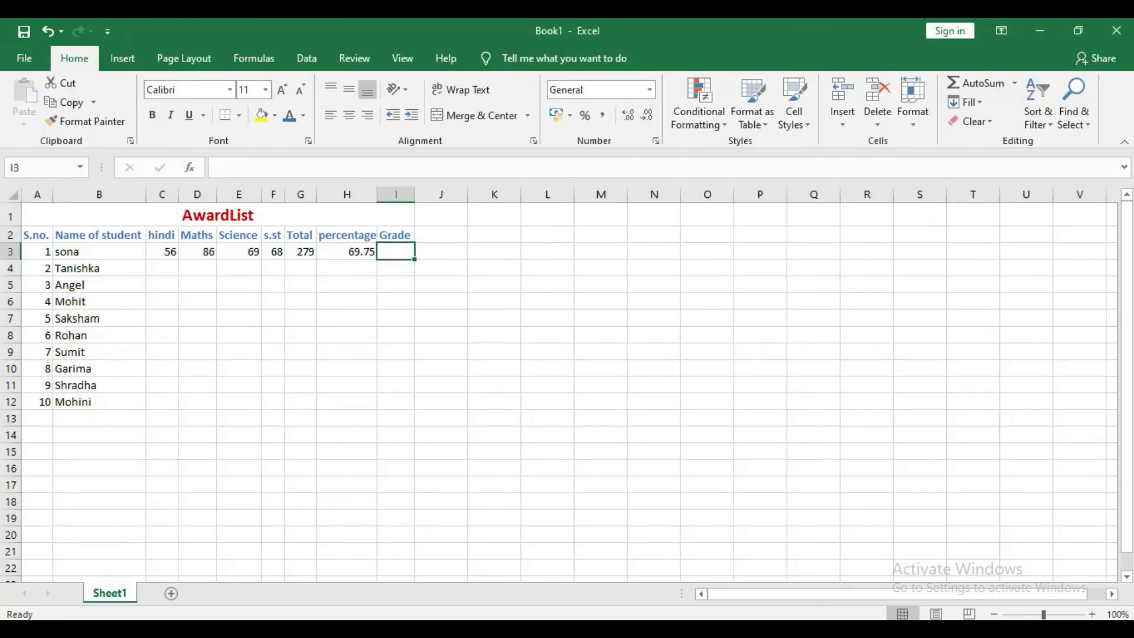
type("=if")
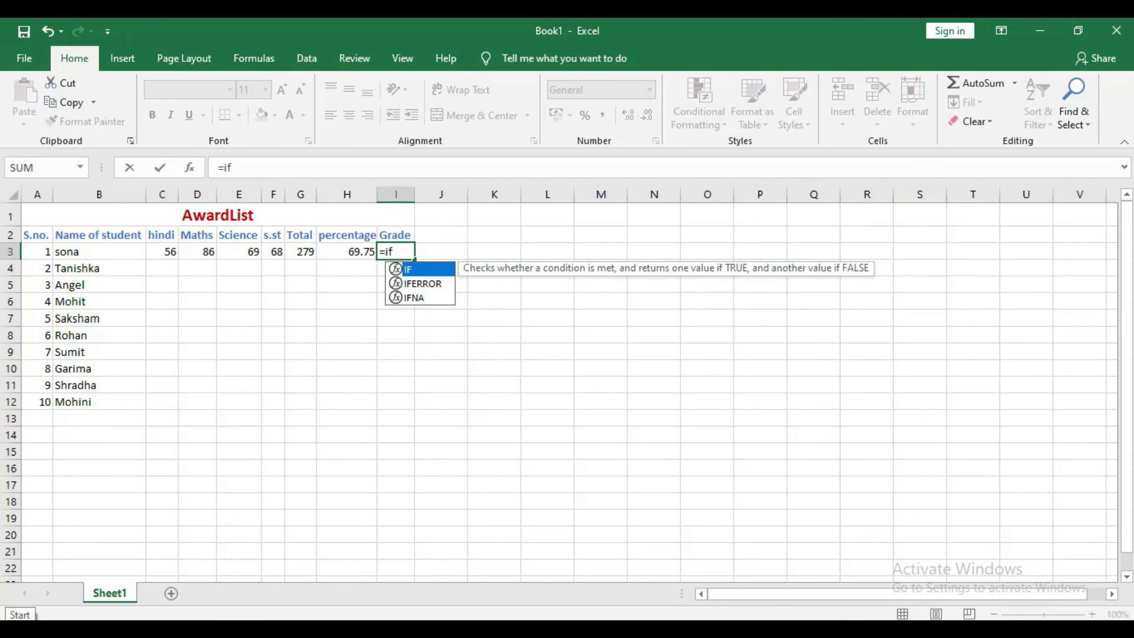
type("(")
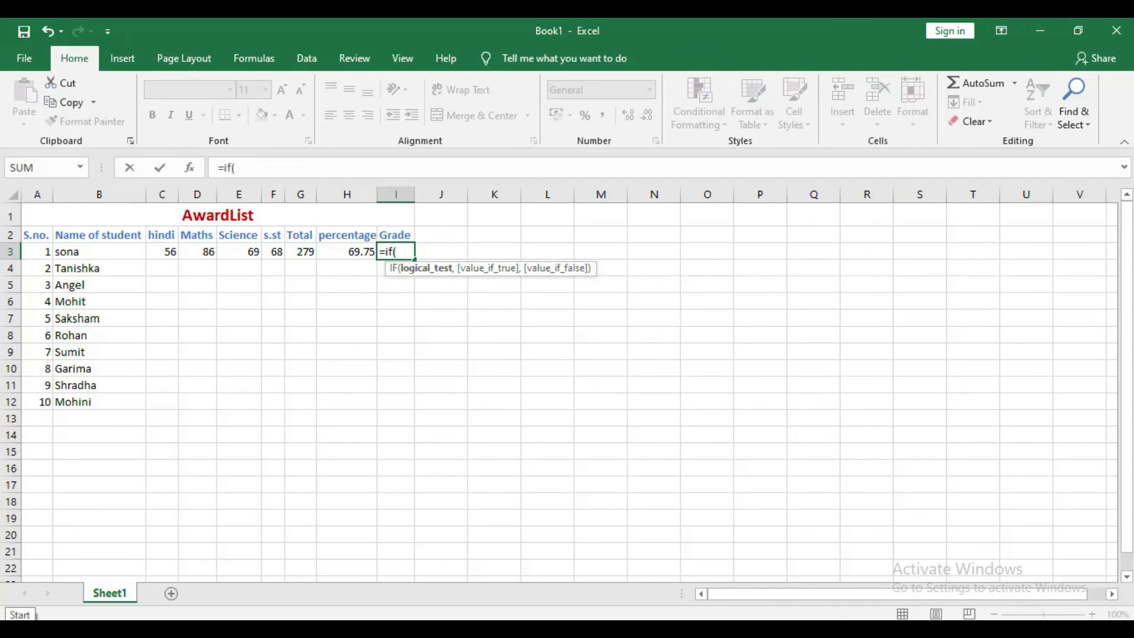
left_click(339, 250)
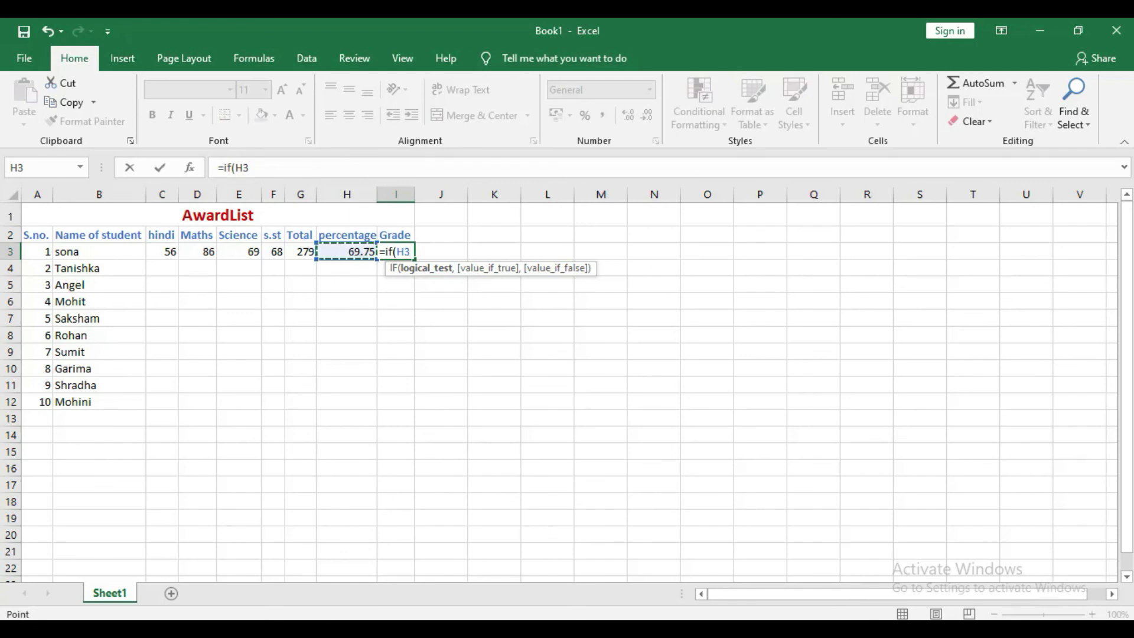
type("<33,")
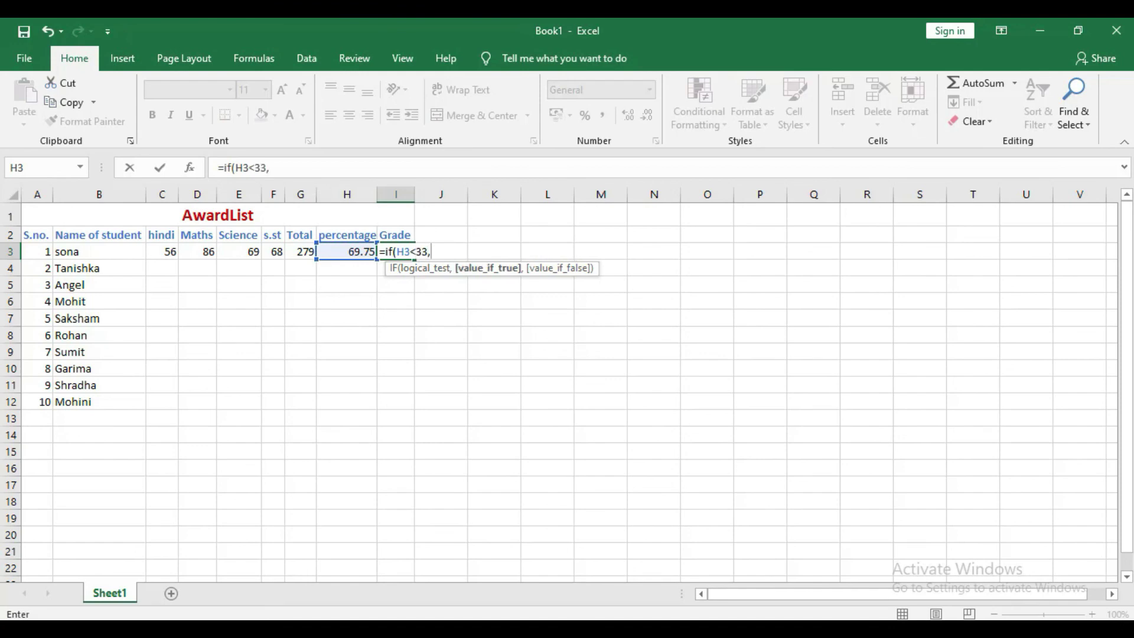
type("@")
key("BackSpace")
type("\"fail\",@")
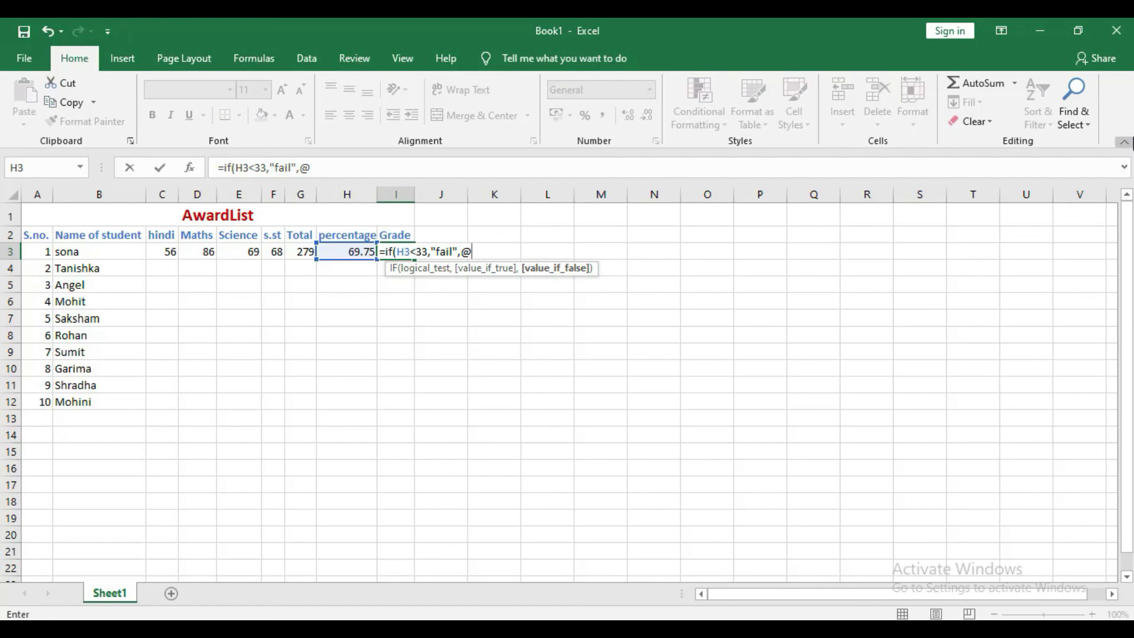
key("BackSpace")
type("\"pass\")")
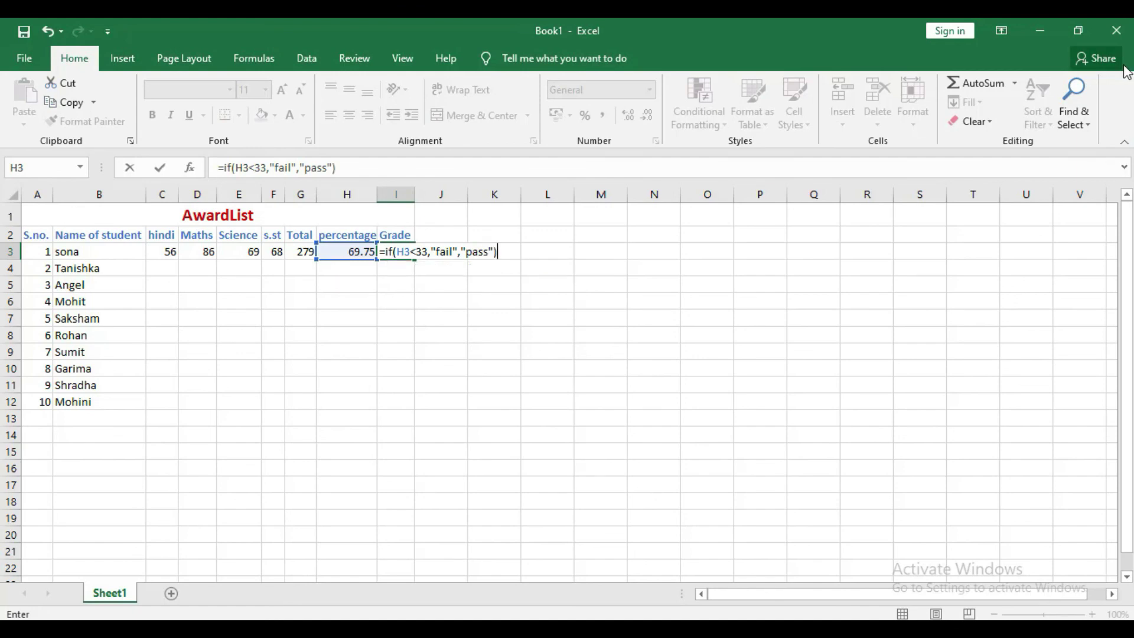
key("Return")
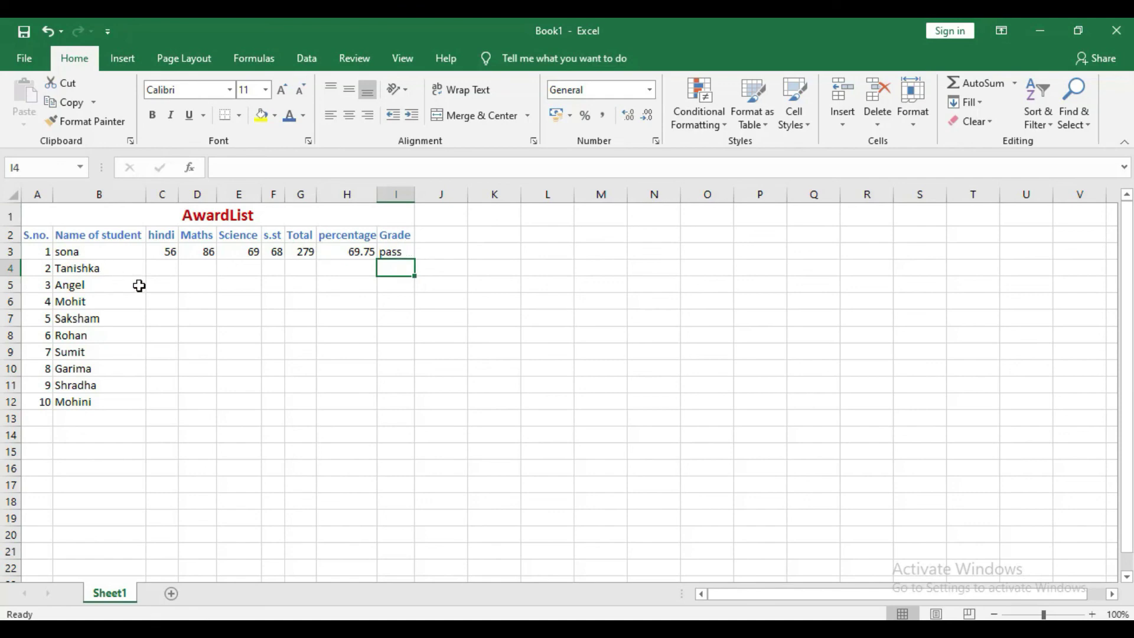
Enter the second student's marks in row 4: hindi 78, Maths 90, Science 97 and s.st 87
left_click(169, 263)
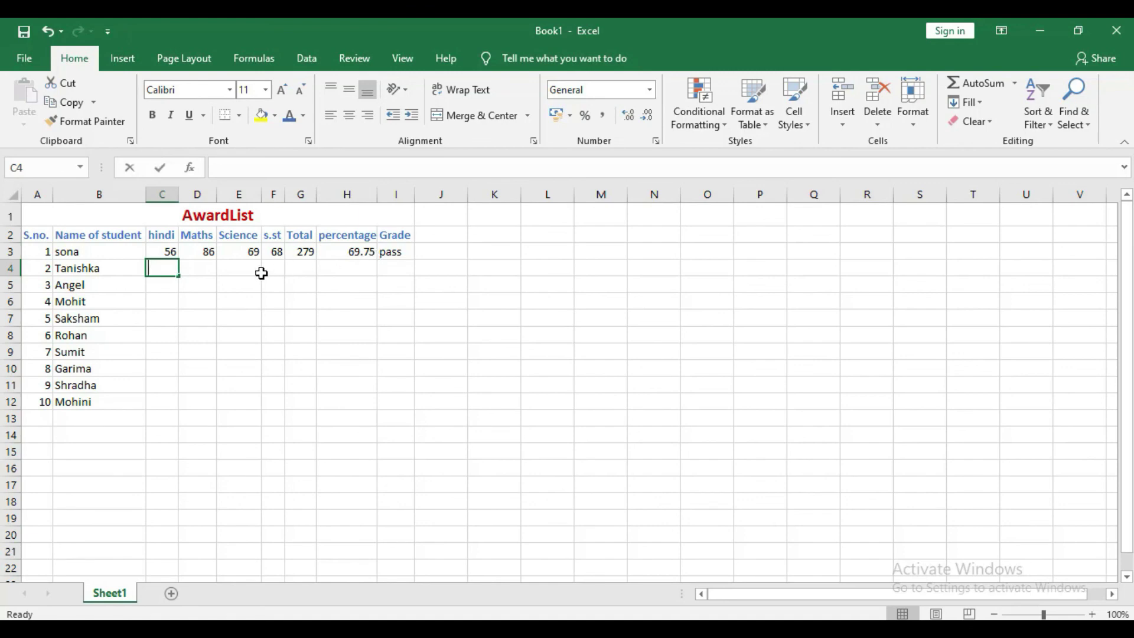
type("78")
left_click(195, 271)
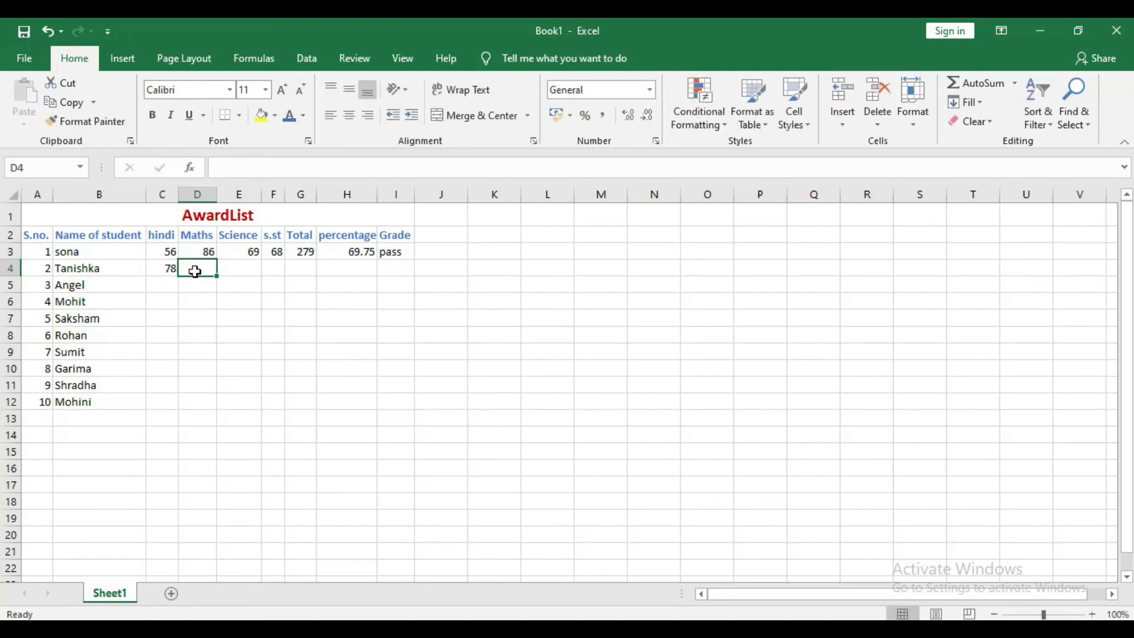
type("90")
left_click(237, 267)
type("9")
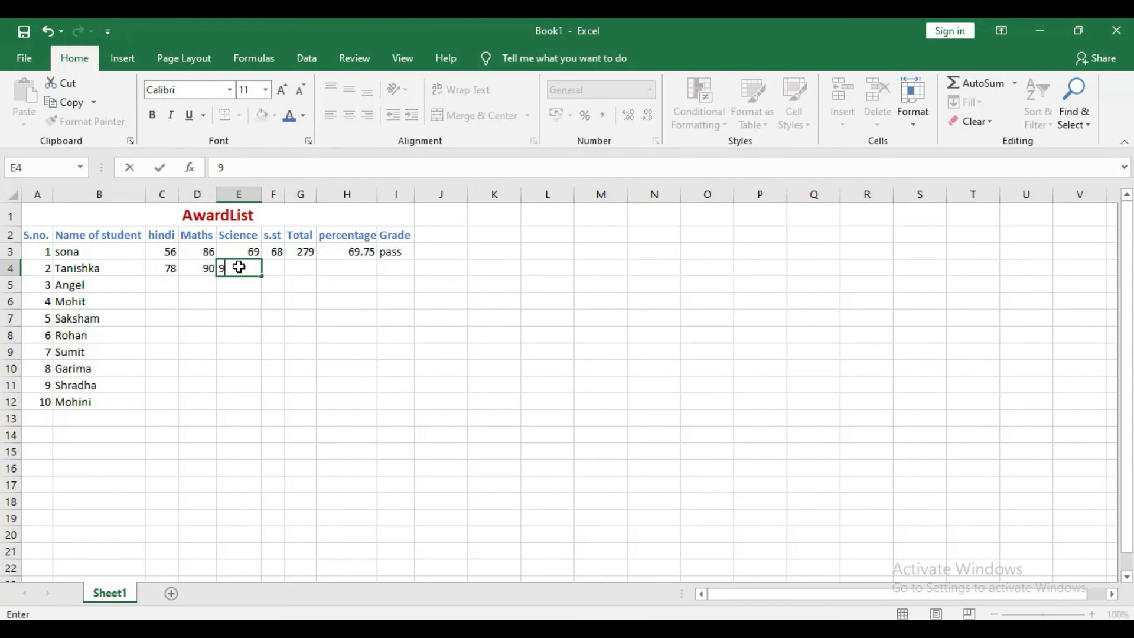
type("7")
left_click(273, 269)
type("8")
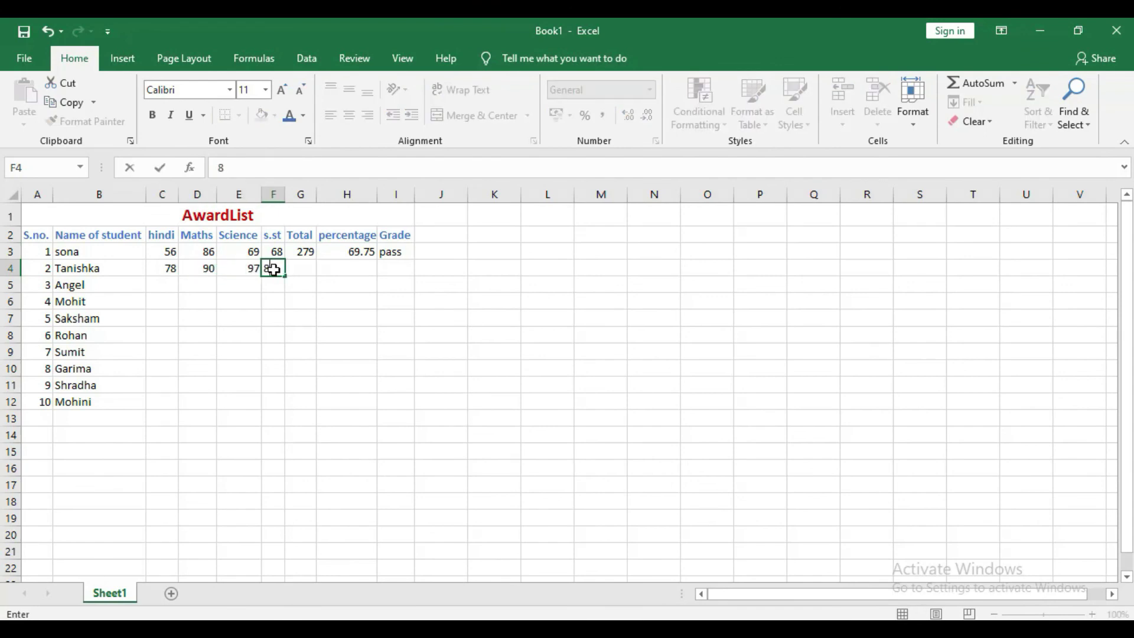
type("7")
left_click(299, 270)
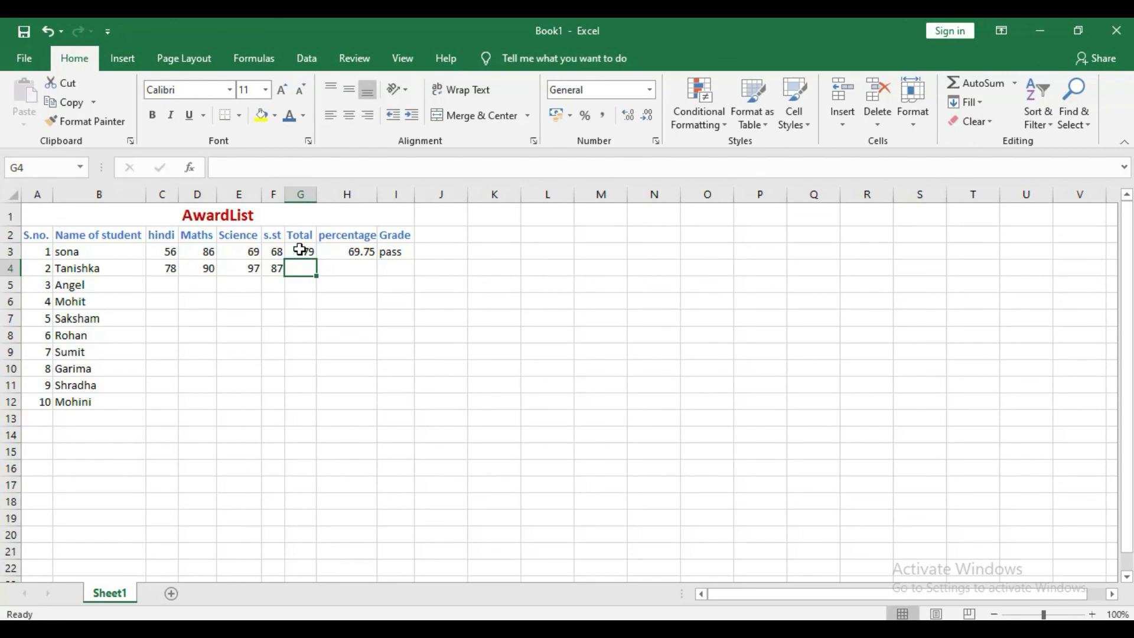
Fill the Total, percentage and Grade formulas from row 3 down to row 4 for the second student
left_click(300, 251)
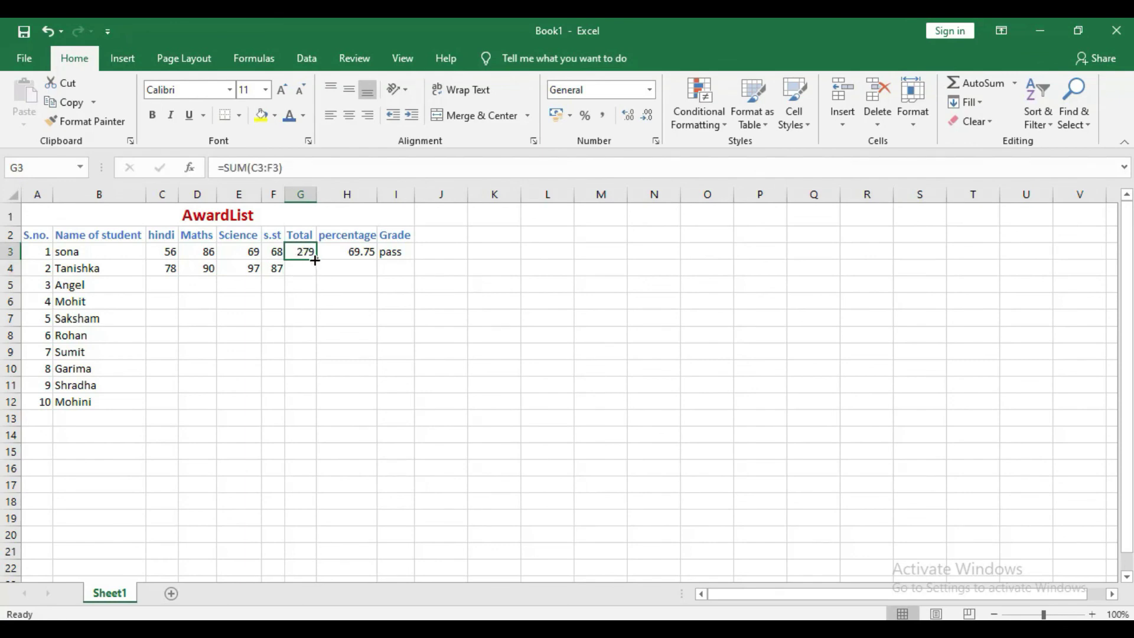
left_click_drag(315, 259, 413, 273)
left_click(339, 250)
left_click(392, 251)
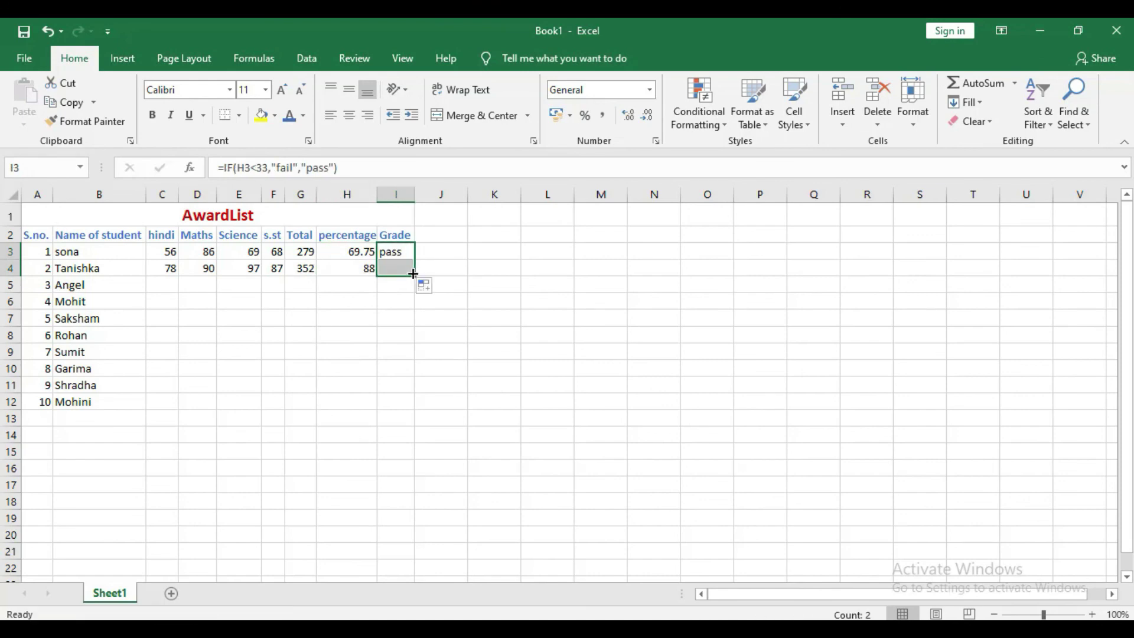
left_click(335, 267)
left_click(336, 248)
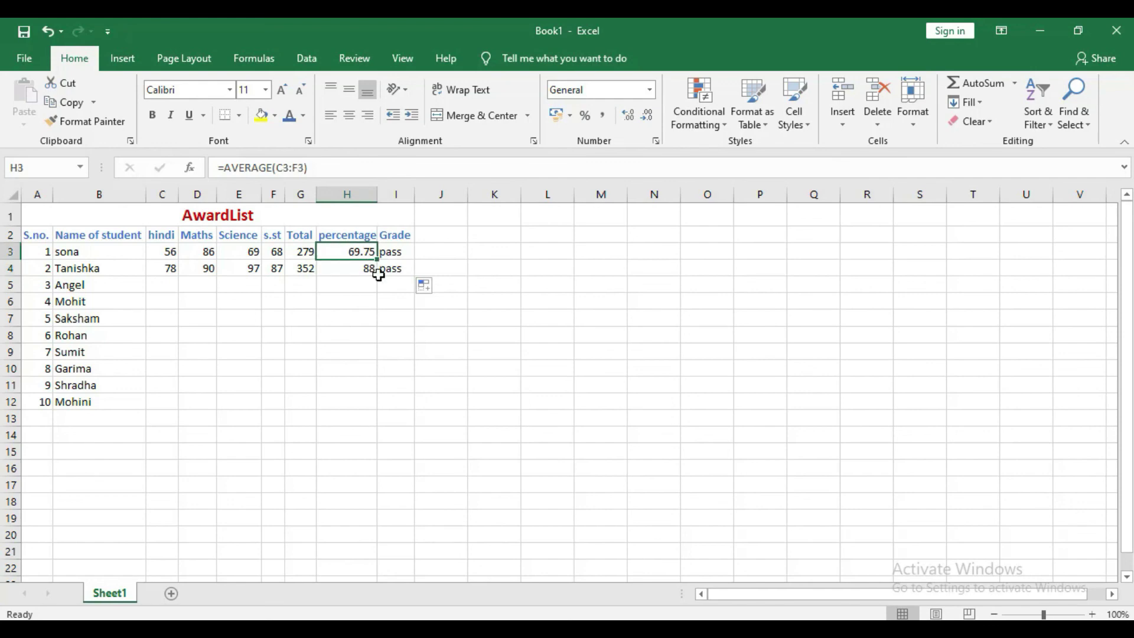
Select the first two students' Total cells, G3:G4
left_click(177, 290)
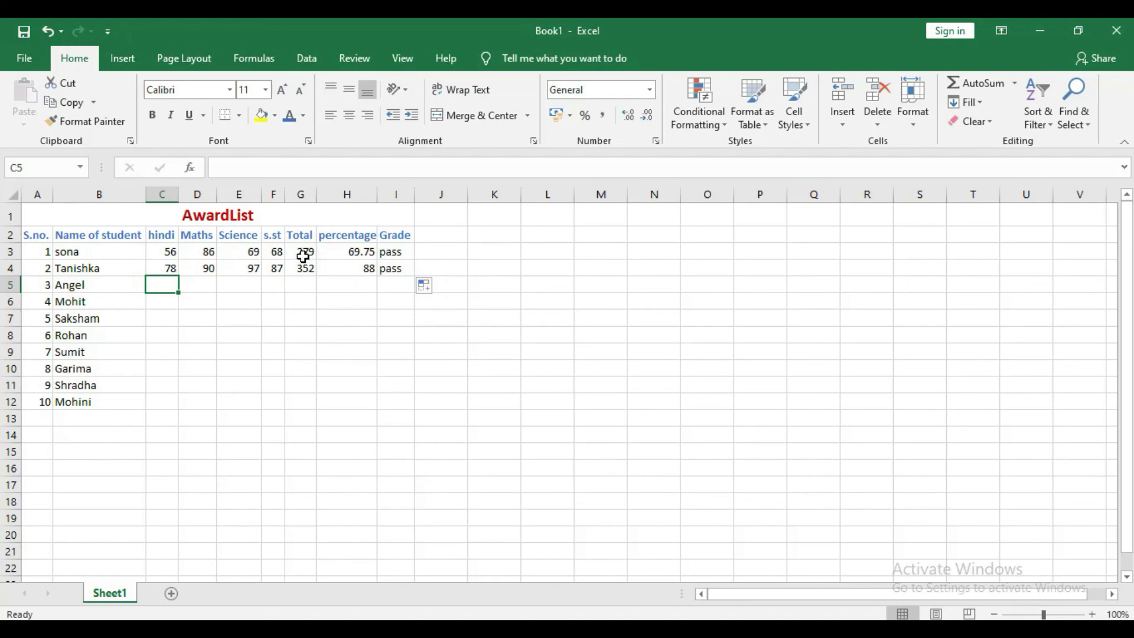
left_click_drag(303, 255, 303, 269)
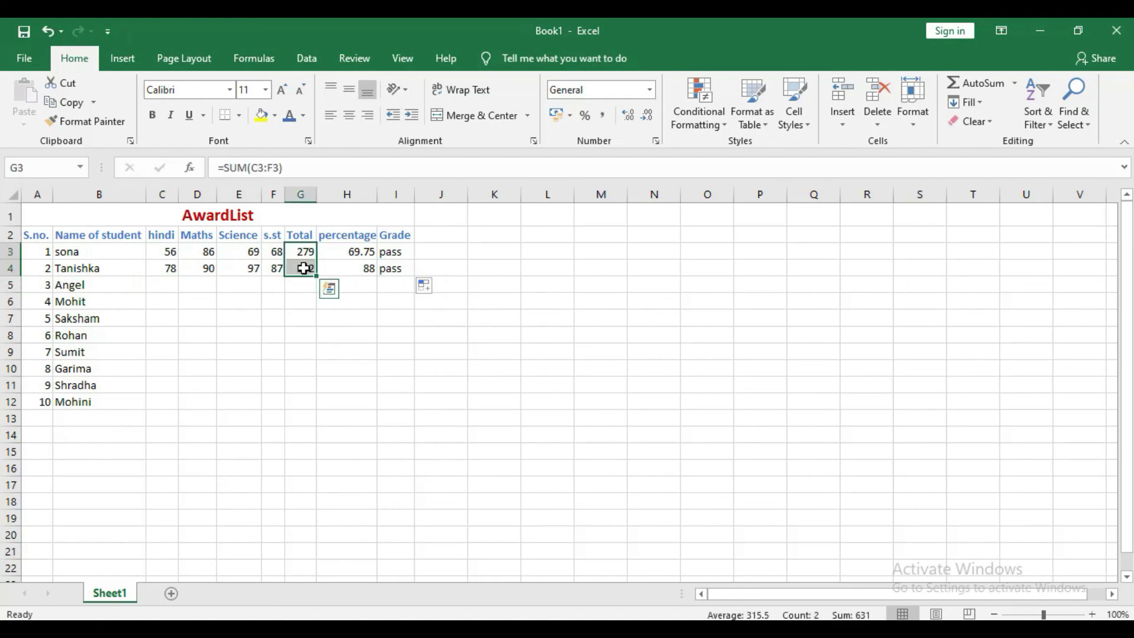